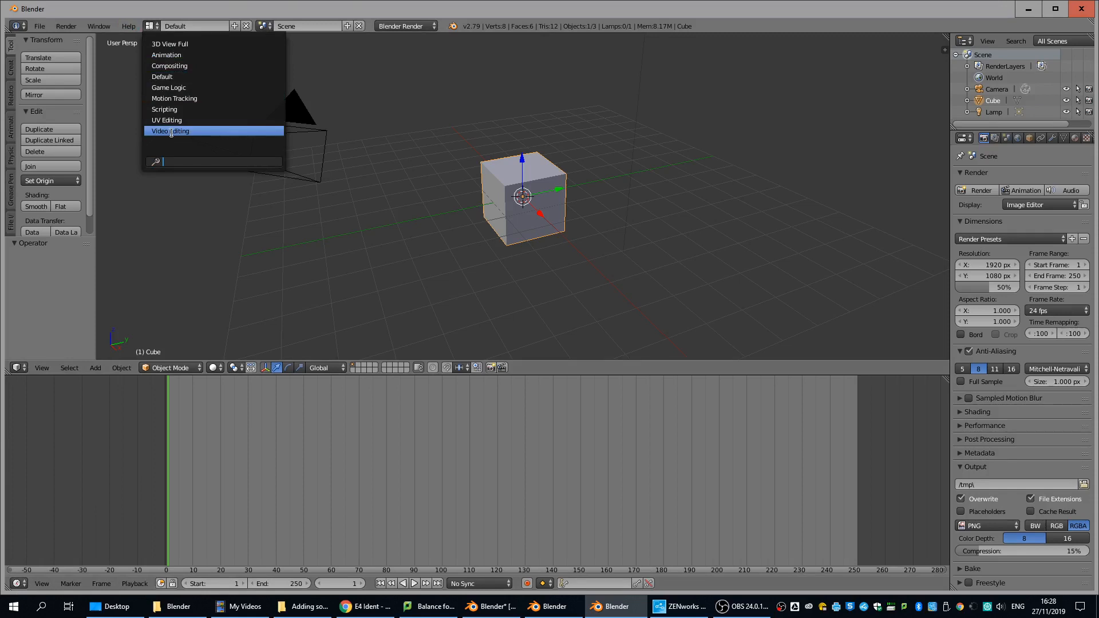
Step: Switch to the Video Editing screen layout and enlarge the sequencer preview area in height and width
left_click(194, 132)
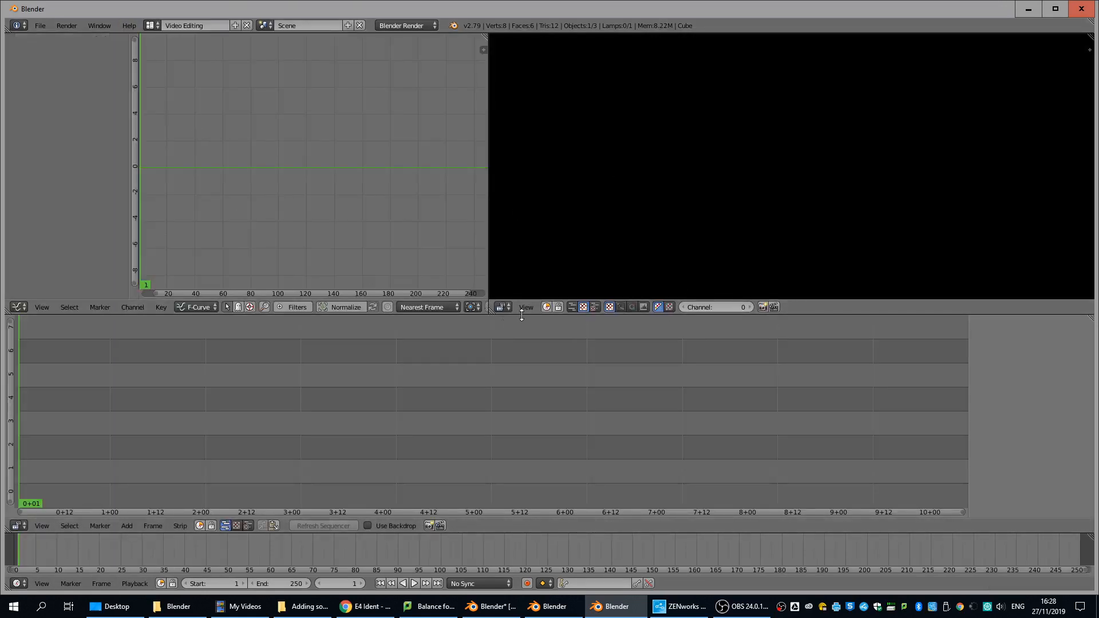
left_click_drag(520, 317, 520, 408)
left_click_drag(488, 88, 434, 88)
Step: Split the preview area, turn the new part into a Properties editor, and make the sequencer area below taller
left_click_drag(1089, 36, 863, 86)
left_click(879, 396)
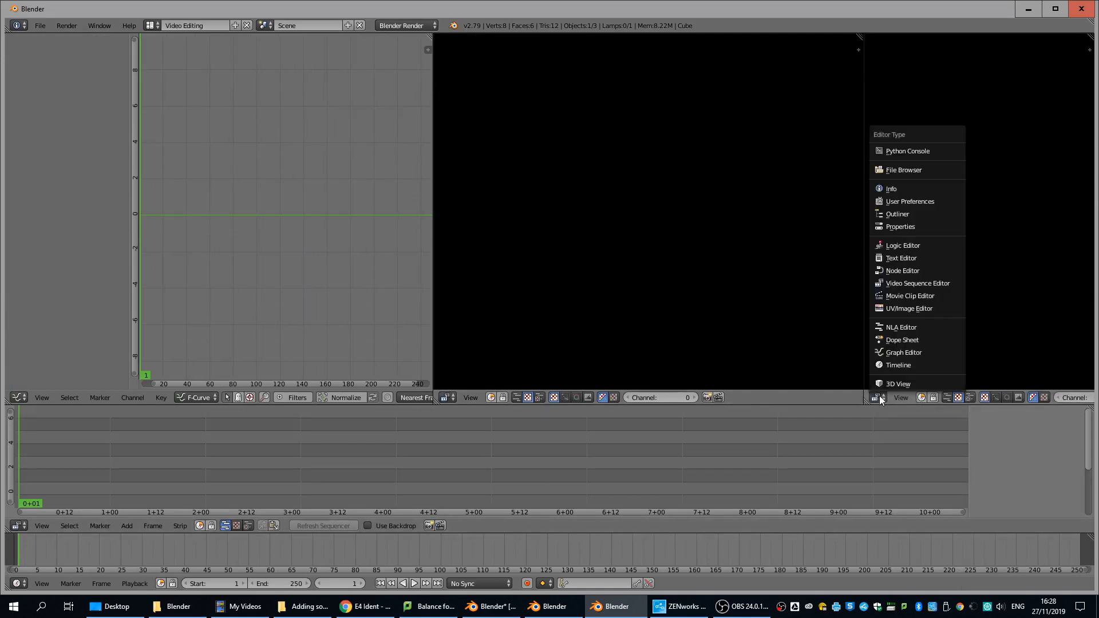
left_click(911, 228)
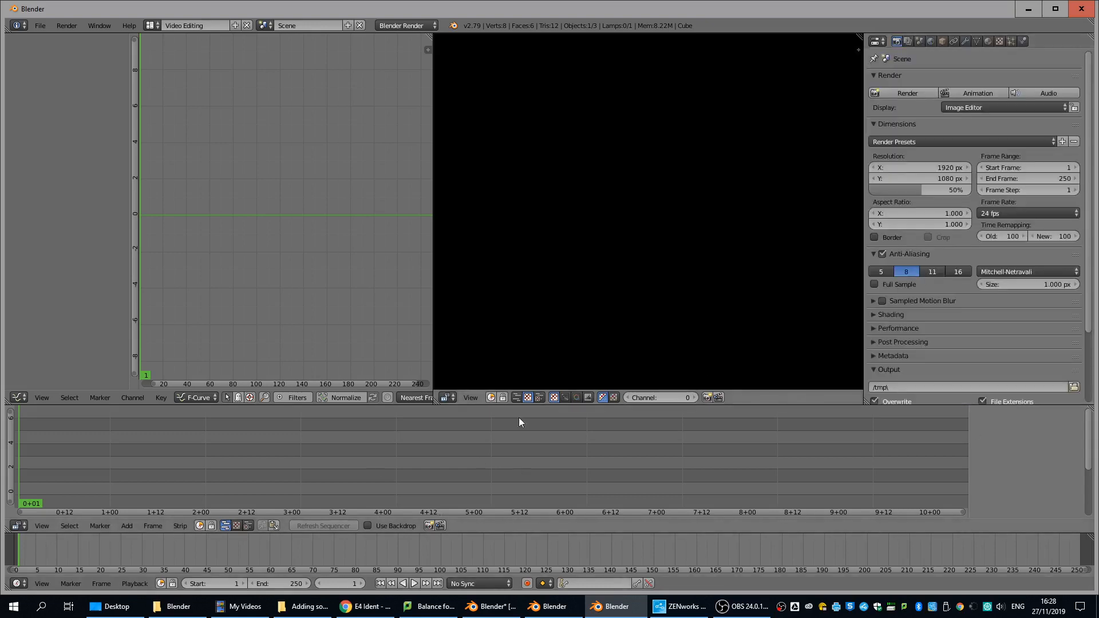
left_click_drag(517, 405, 504, 356)
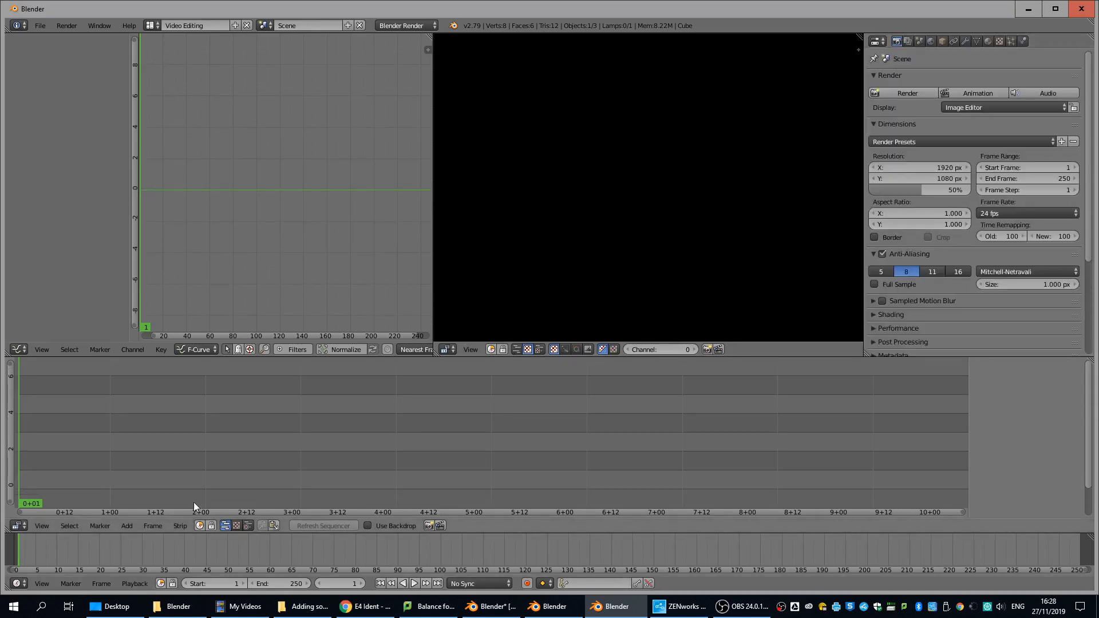
Step: Add tree.avi from E:\My Drive\Blender - Google\Adding sound - tree\Demo as a movie strip at frame 1
left_click(128, 526)
left_click(124, 526)
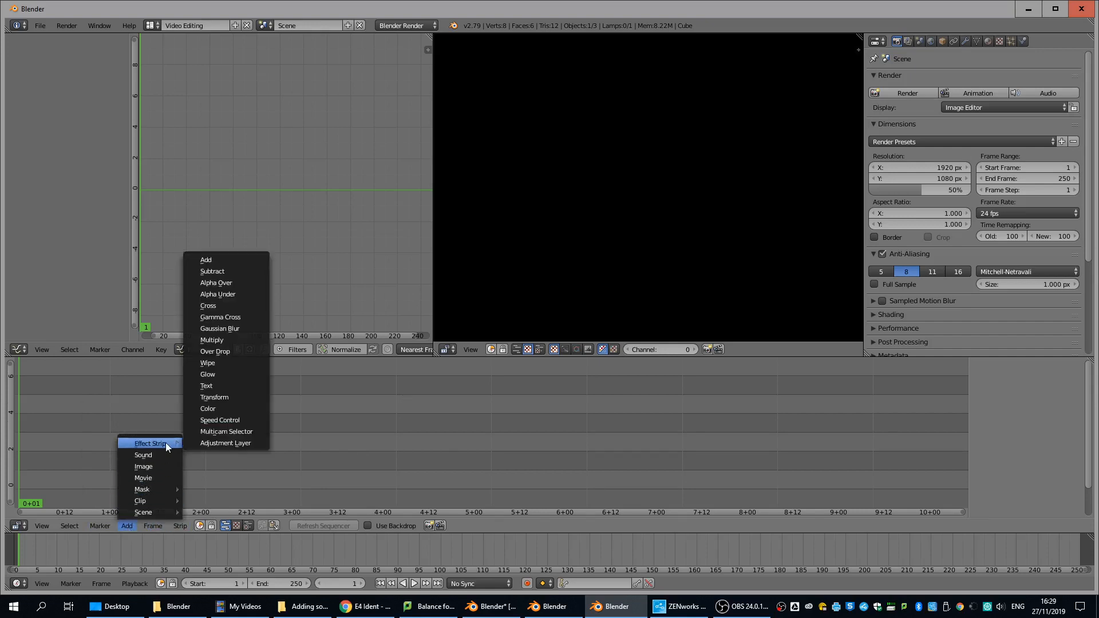
left_click(143, 478)
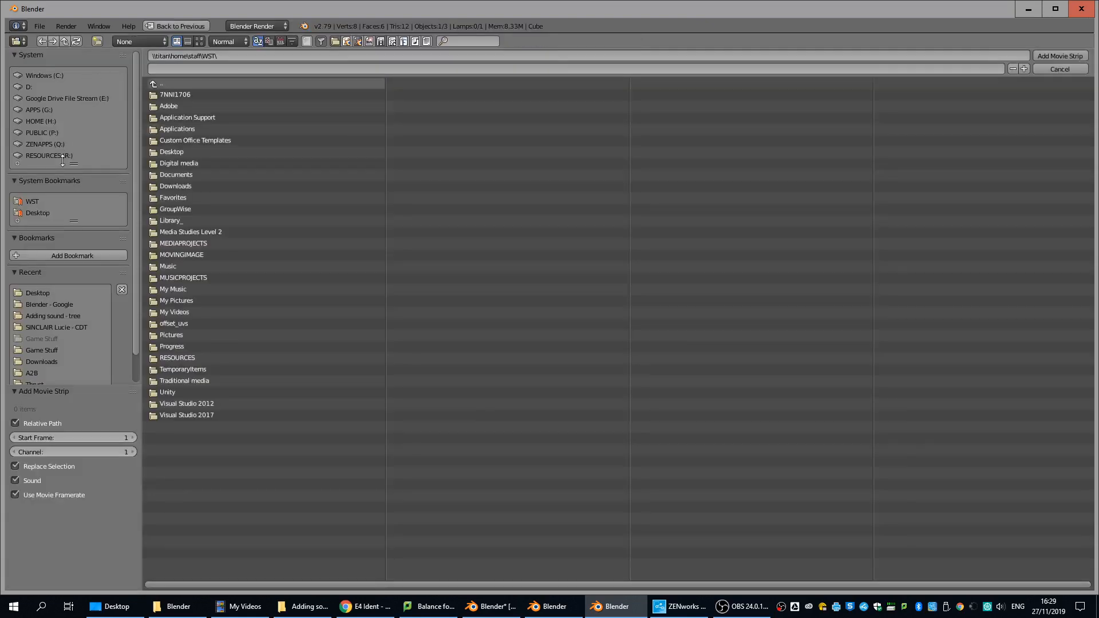
left_click(61, 97)
left_click(171, 105)
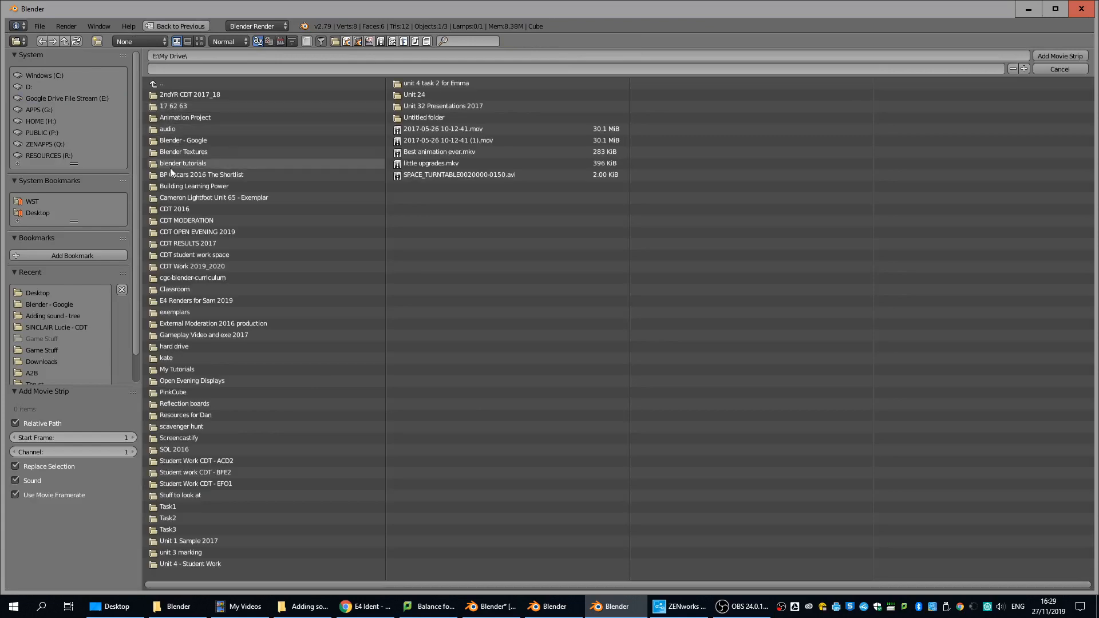
left_click(179, 142)
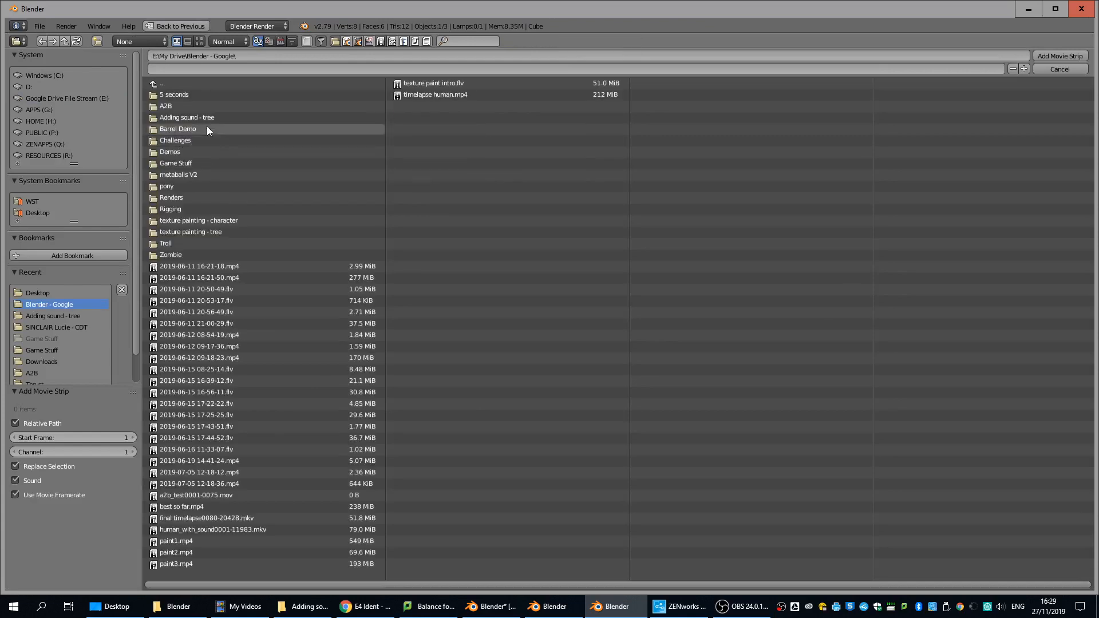
left_click(170, 119)
left_click(180, 95)
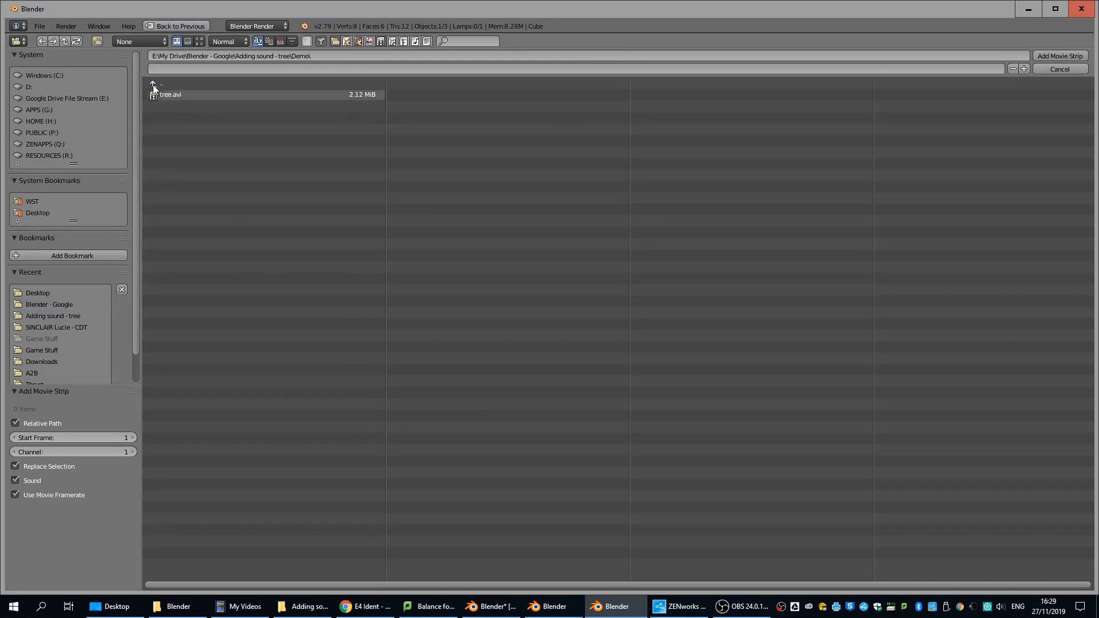
left_click(163, 95)
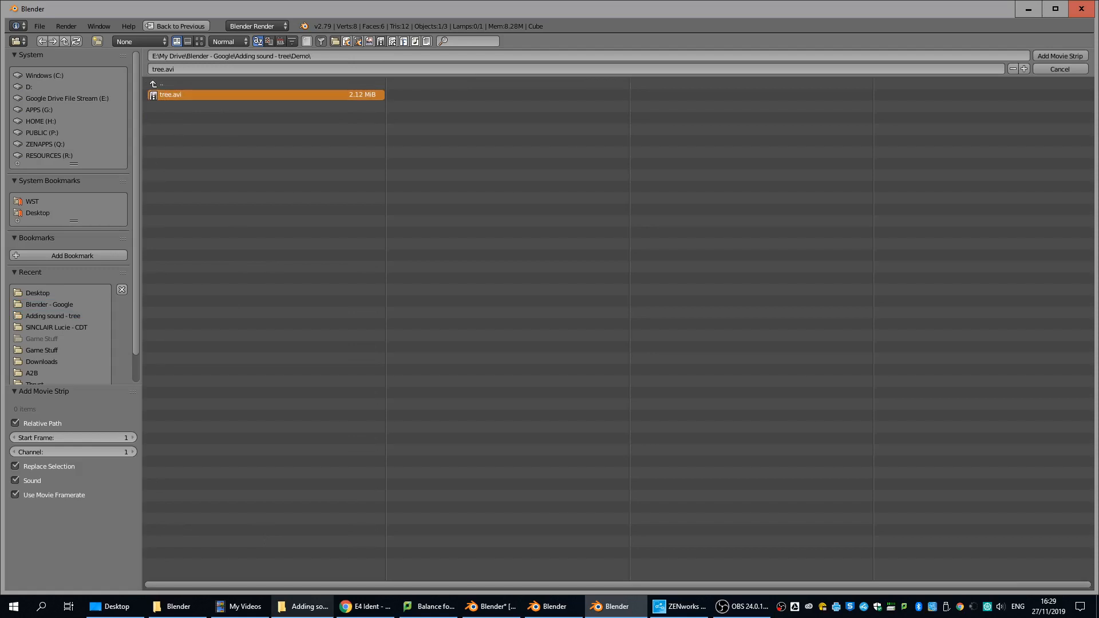
left_click(1049, 56)
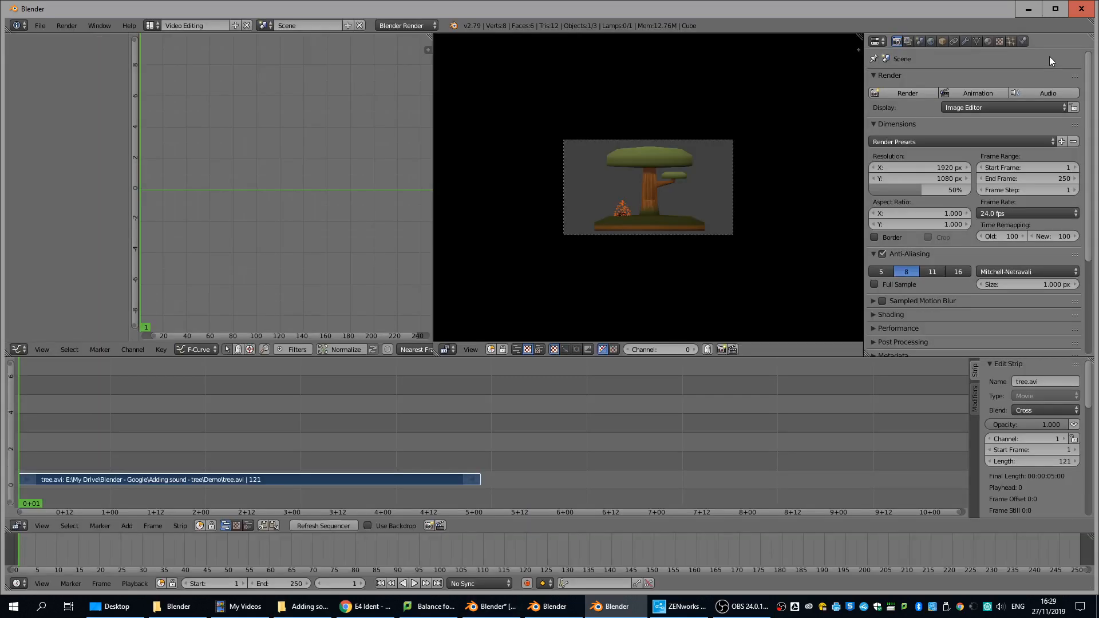
Step: Set the render resolution's X value to 1080 px
scroll(666, 265, "up", 2)
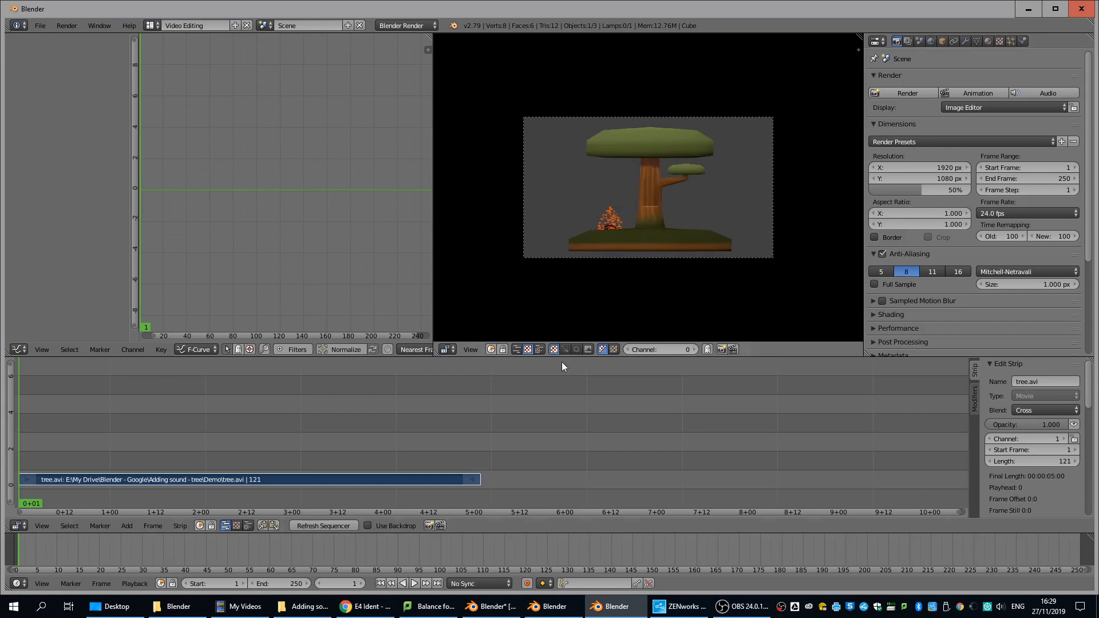
left_click(919, 167)
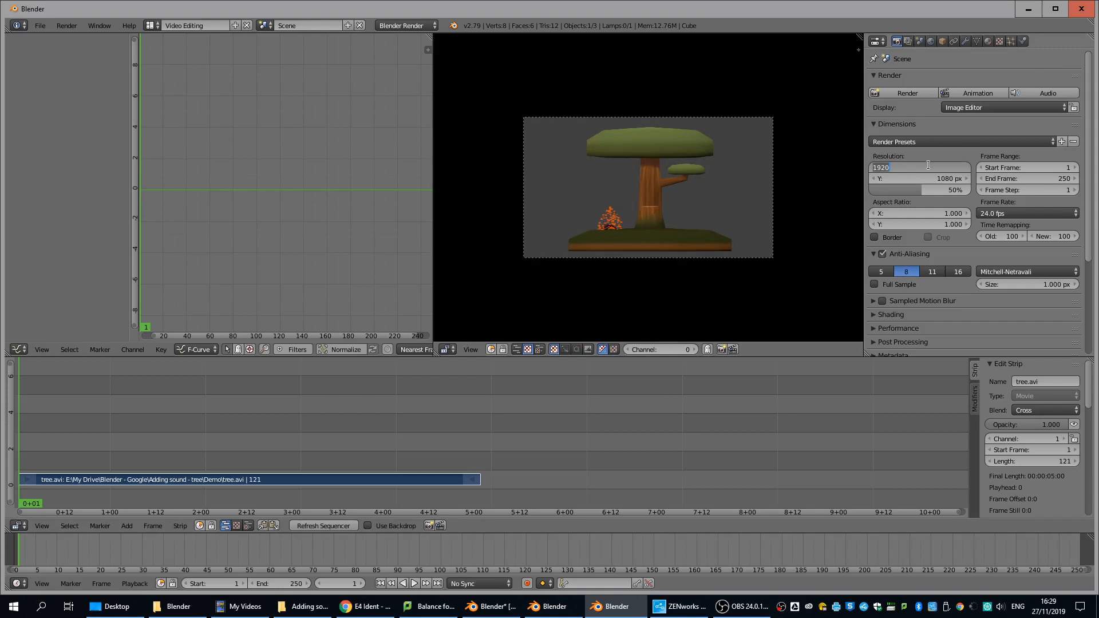
type("1")
key("Return")
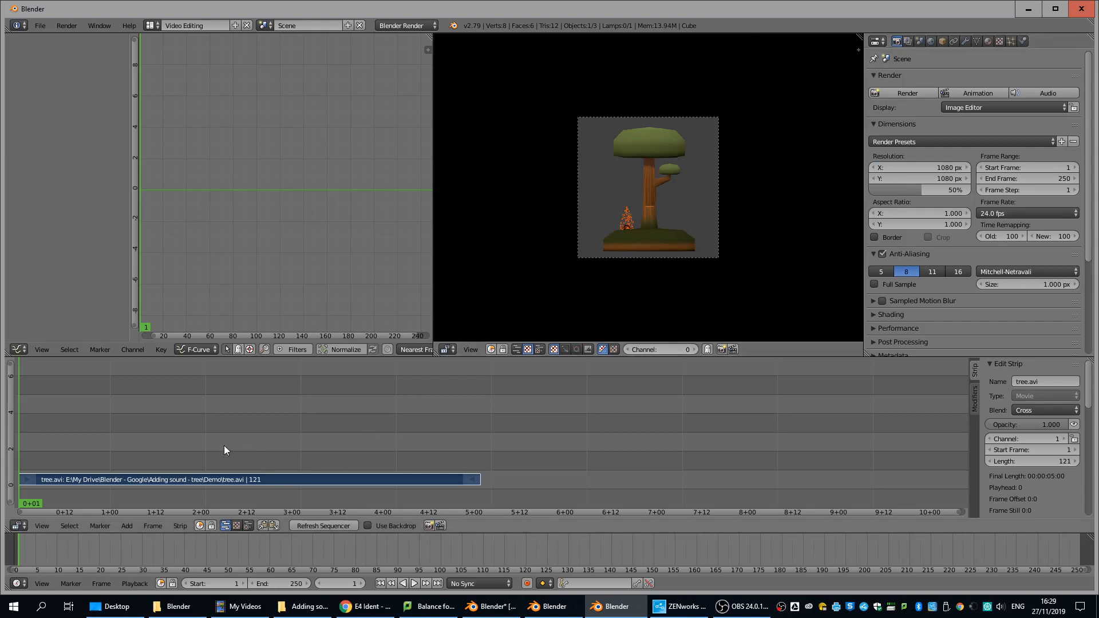
Step: Move the playhead to the end of the tree.avi strip and make the sequencer ruler show frames instead of seconds
middle_click_drag(171, 467, 411, 396)
scroll(570, 488, "up", 3)
scroll(569, 487, "down", 11)
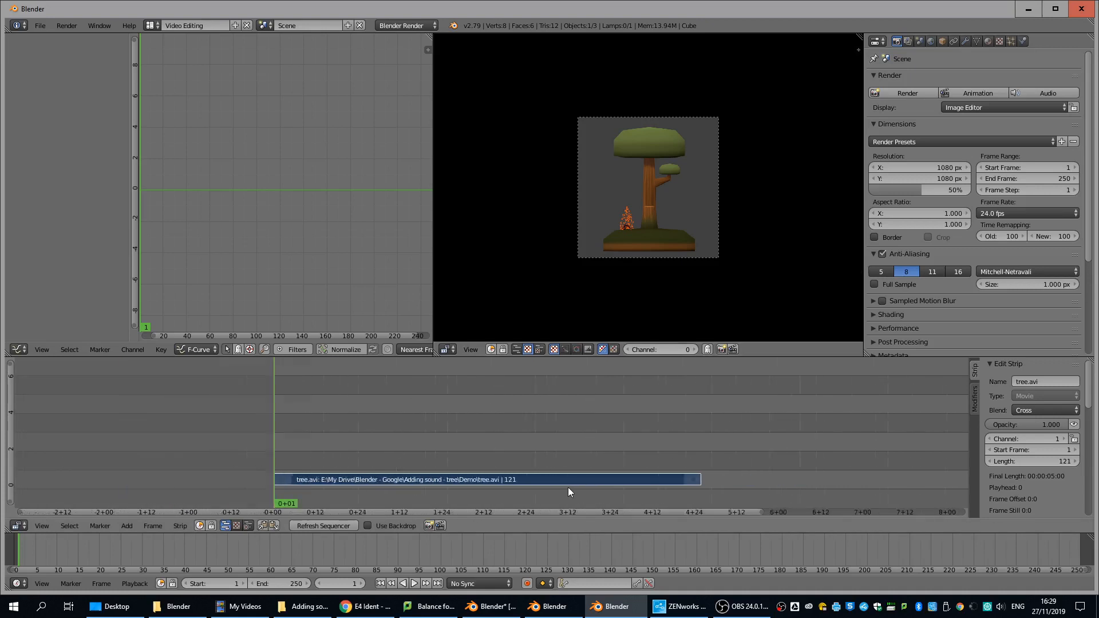
middle_click_drag(527, 441, 454, 434)
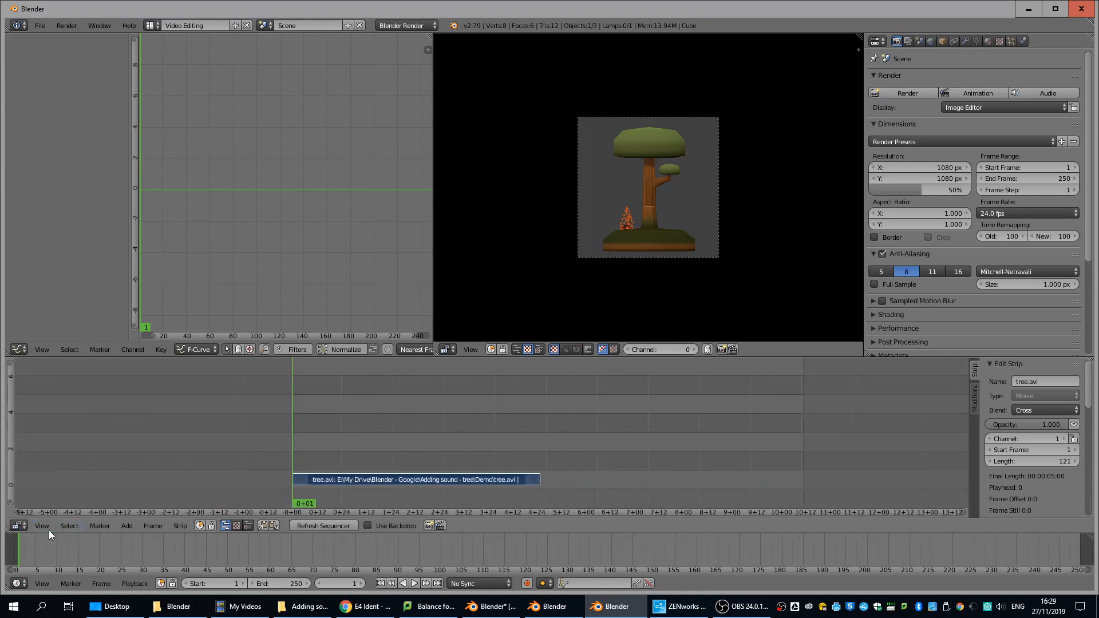
left_click_drag(301, 428, 540, 429)
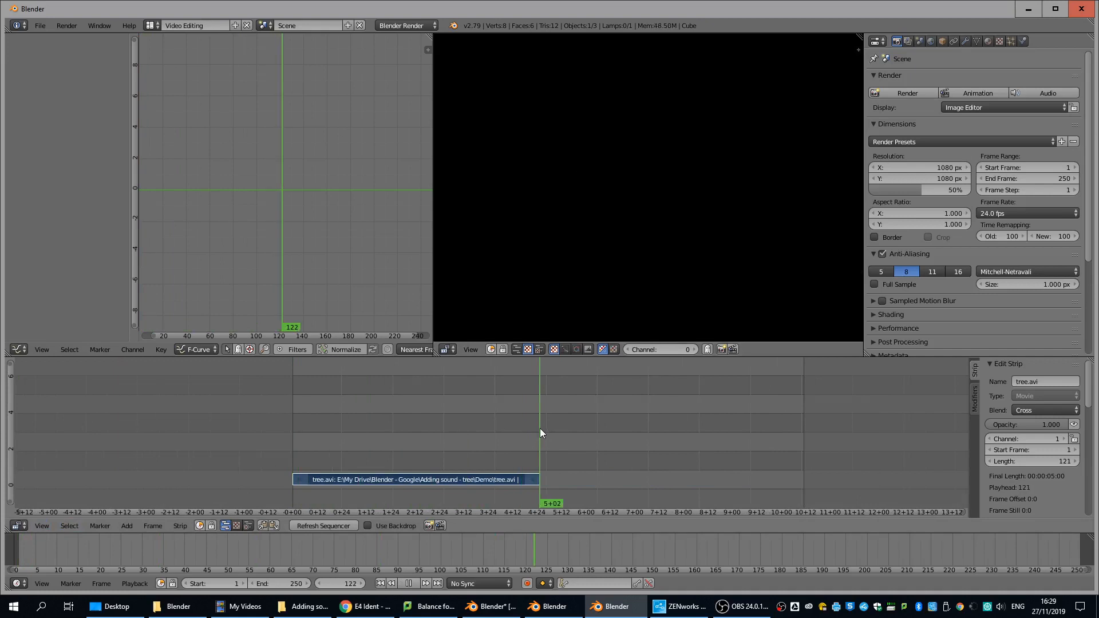
left_click(38, 524)
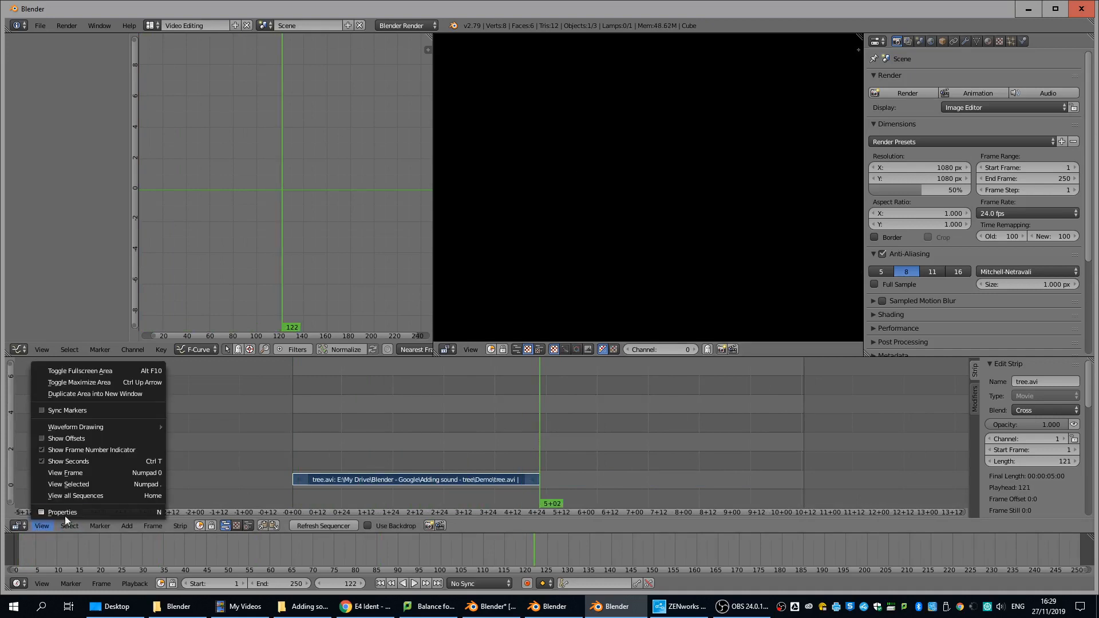
left_click(64, 462)
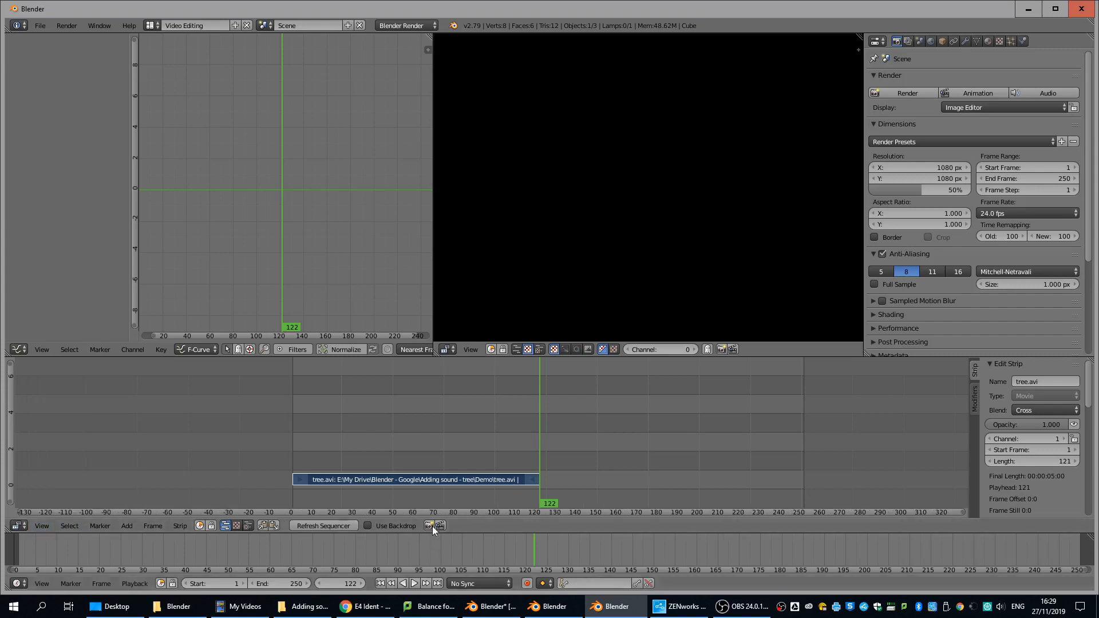
Step: Set the animation's end frame to 122
scroll(551, 485, "up", 3)
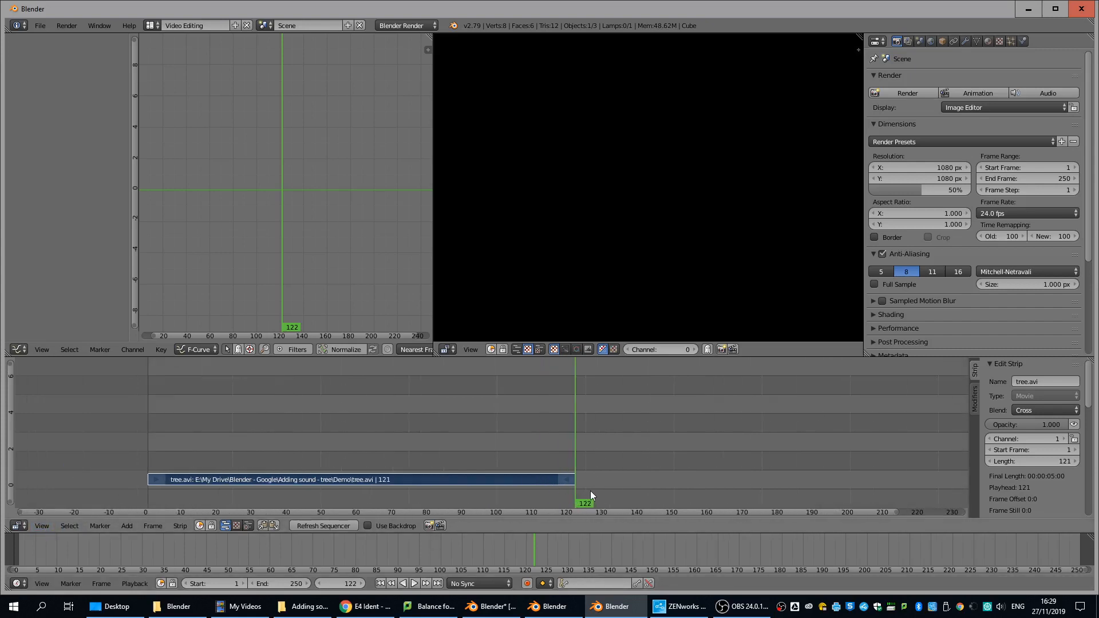
left_click(286, 583)
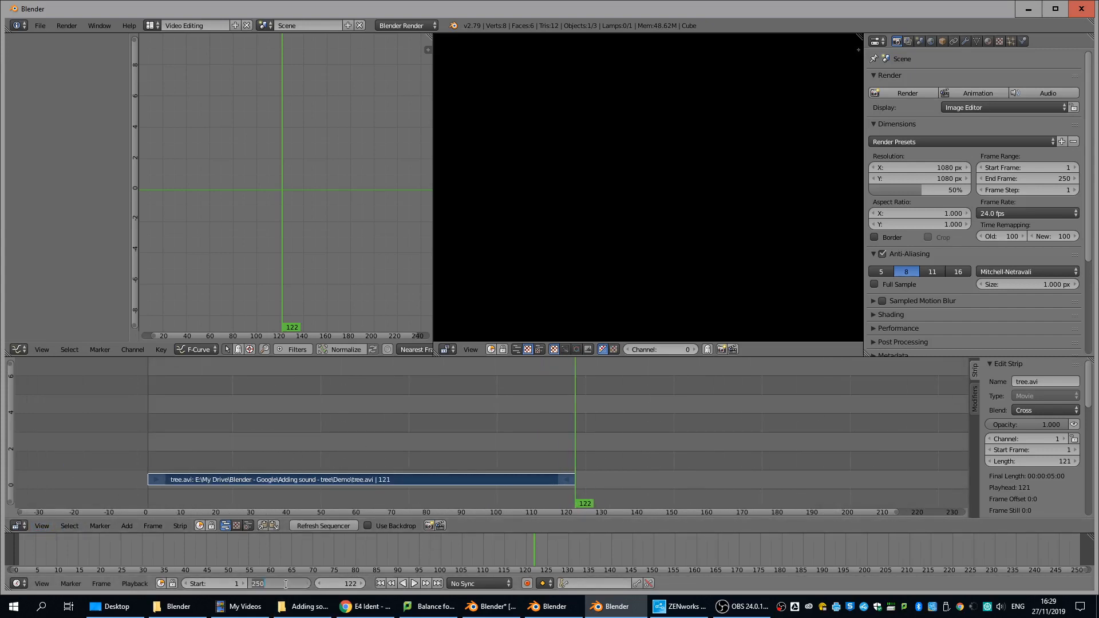
type("122")
key("Return")
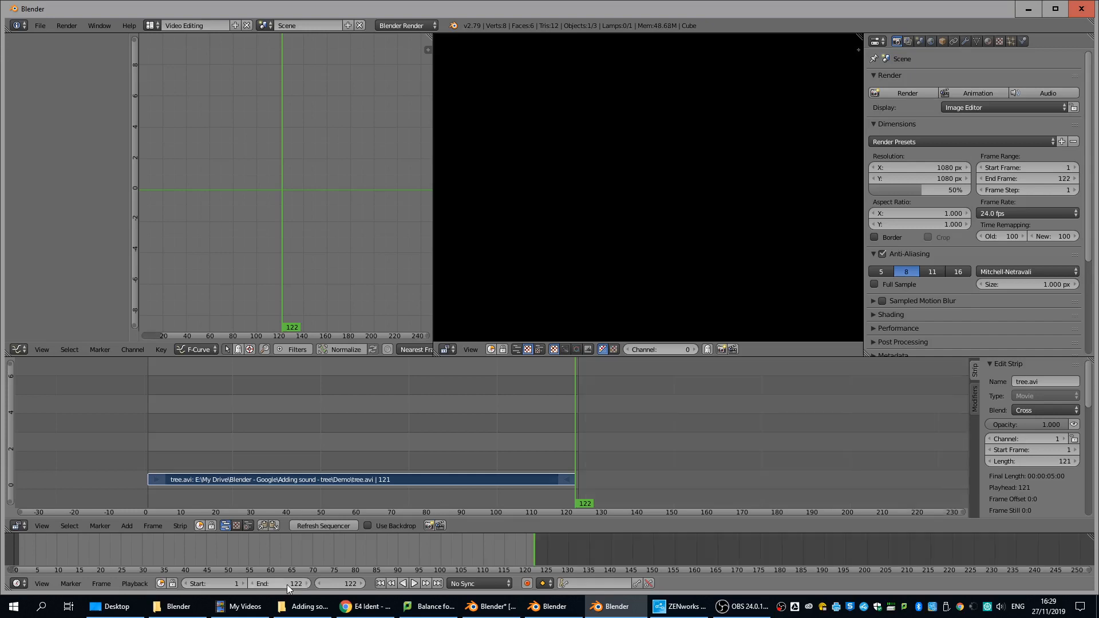
Step: Scrub to frame 64 to inspect the tree in the preview, and play the animation from its start
middle_click_drag(358, 422, 483, 424)
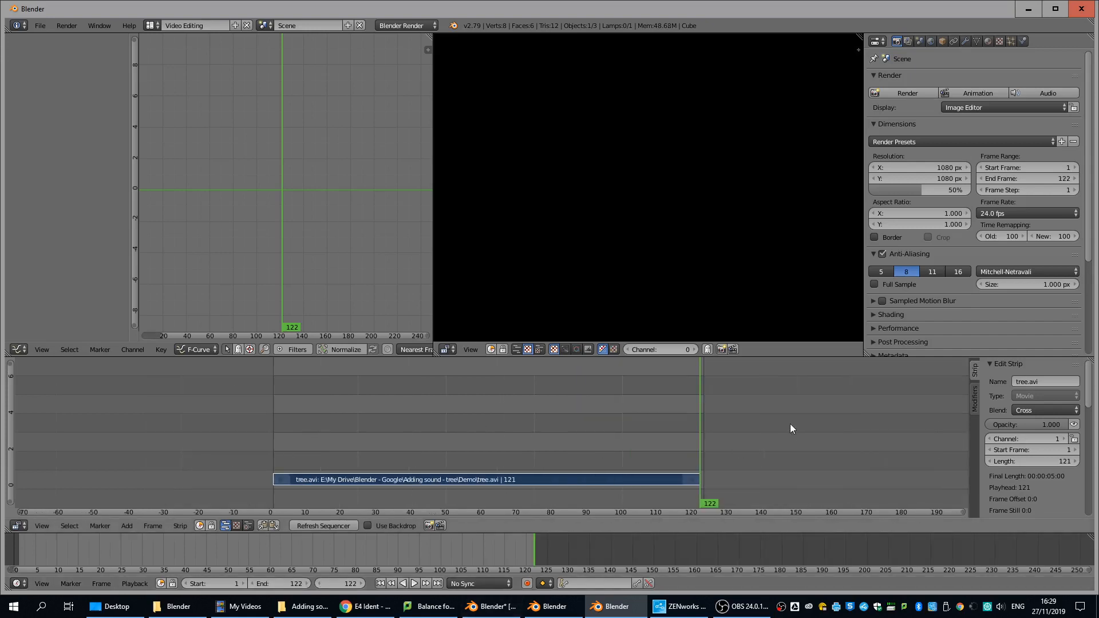
left_click_drag(702, 409, 496, 400)
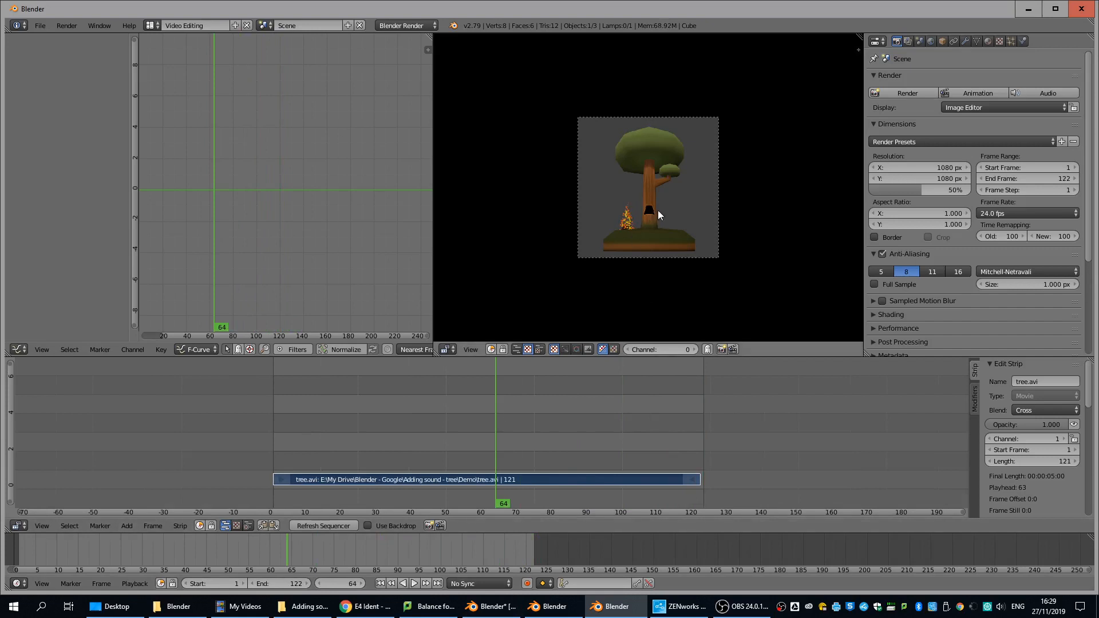
scroll(657, 211, "up", 3)
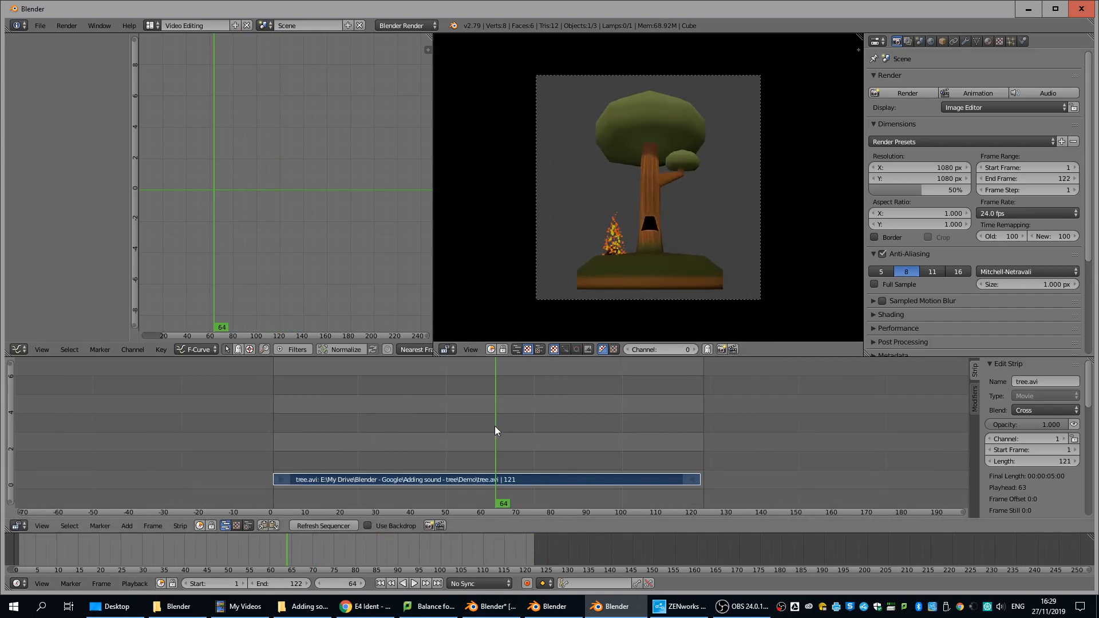
left_click_drag(495, 426, 276, 450)
key("alt+a")
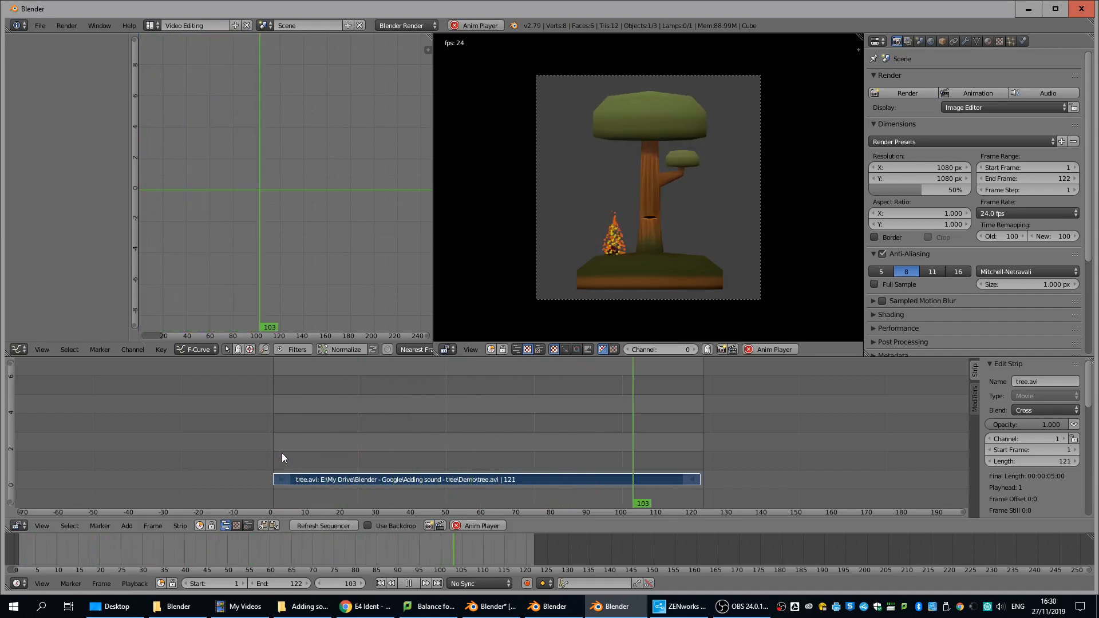
key("alt+a")
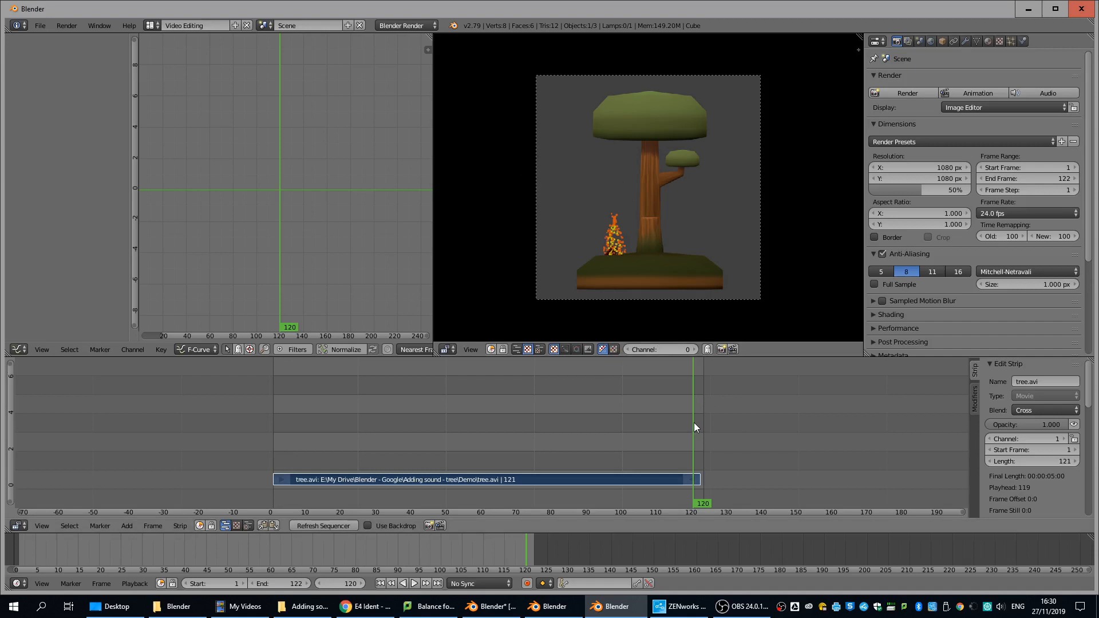
Step: Return the playhead to frame 1 at the start of the tree.avi strip
left_click_drag(693, 423, 272, 435)
key("alt+a")
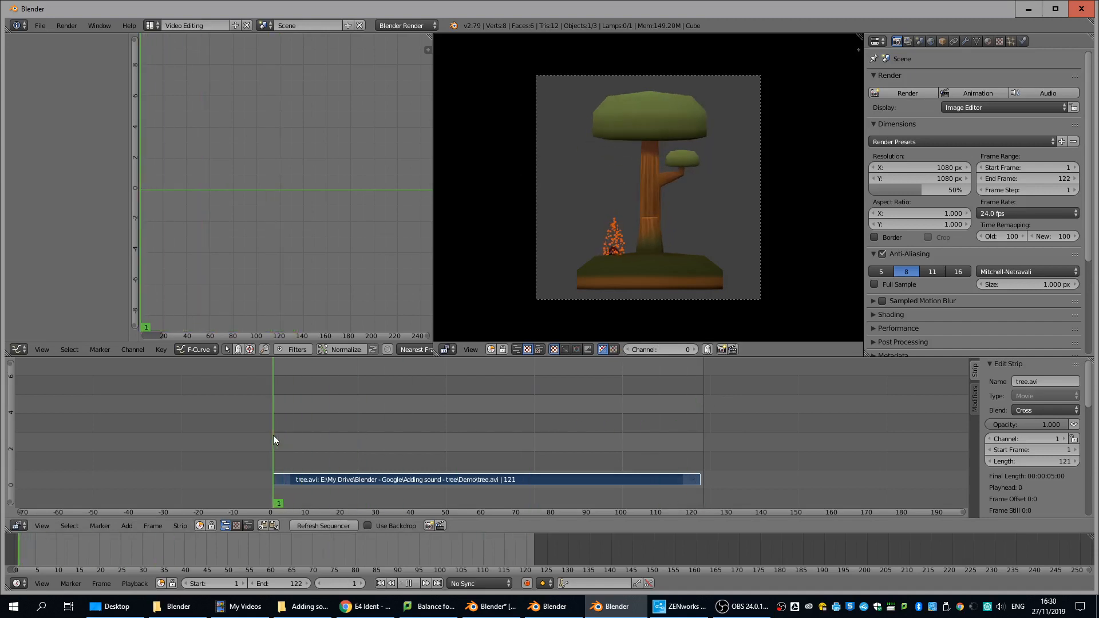
key("Escape")
left_click(127, 526)
key("alt+a")
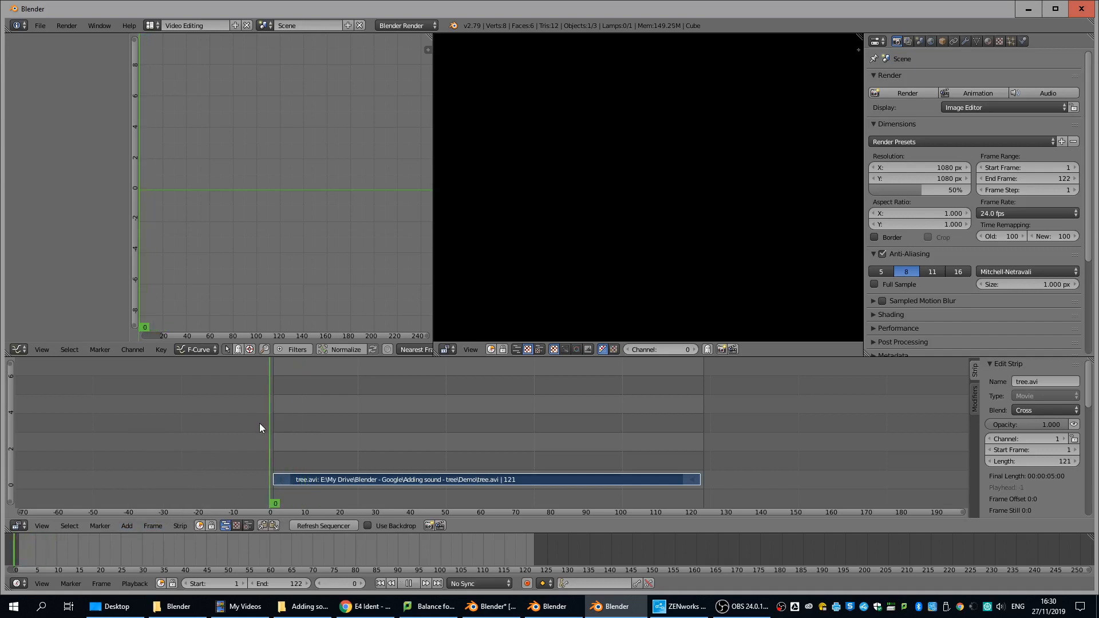
key("alt+a")
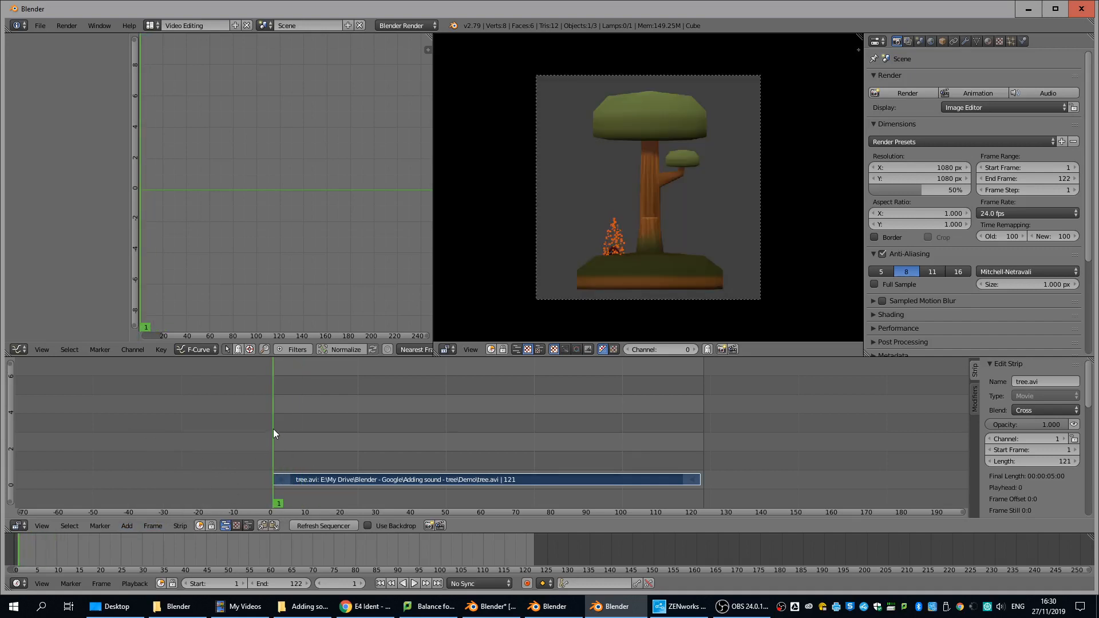
mouse_move(273, 429)
left_mouse_down()
mouse_move(297, 432)
mouse_move(272, 430)
left_mouse_up()
Step: Add 345851__hargissssound__spring-birds-raw-new-jersey.wav as a sound strip in channel 2, starting at frame 1
left_click(126, 527)
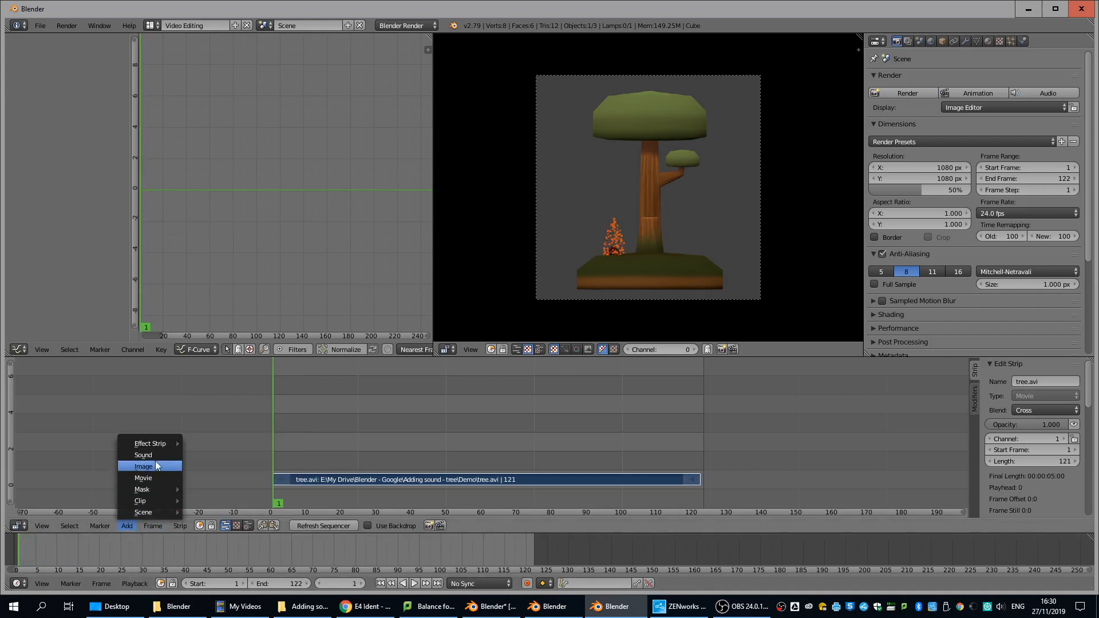
left_click(156, 456)
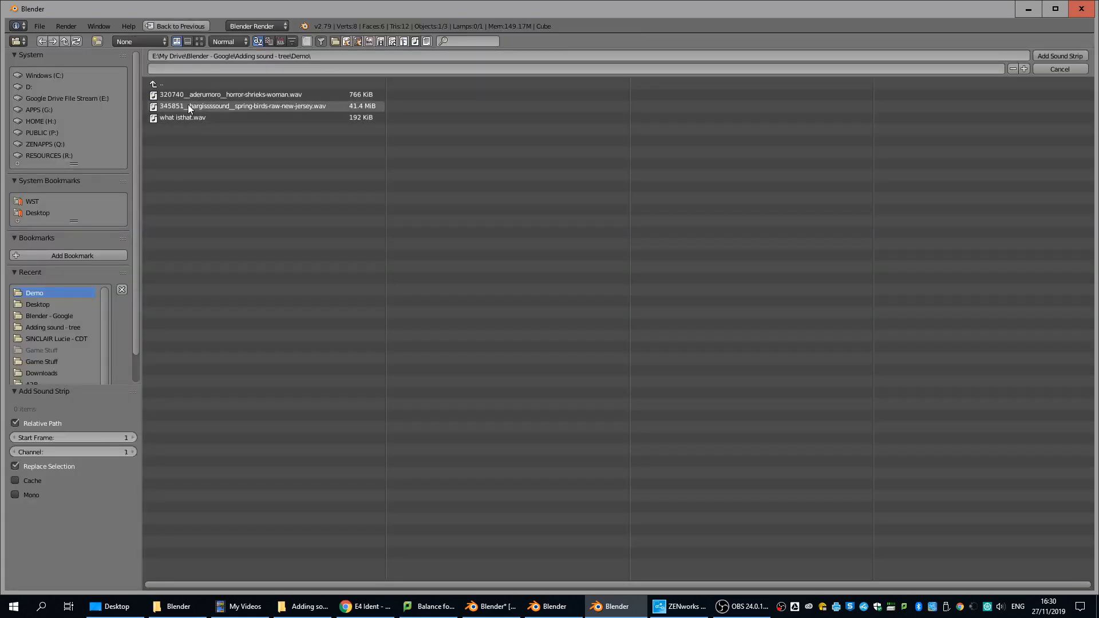
left_click(274, 107)
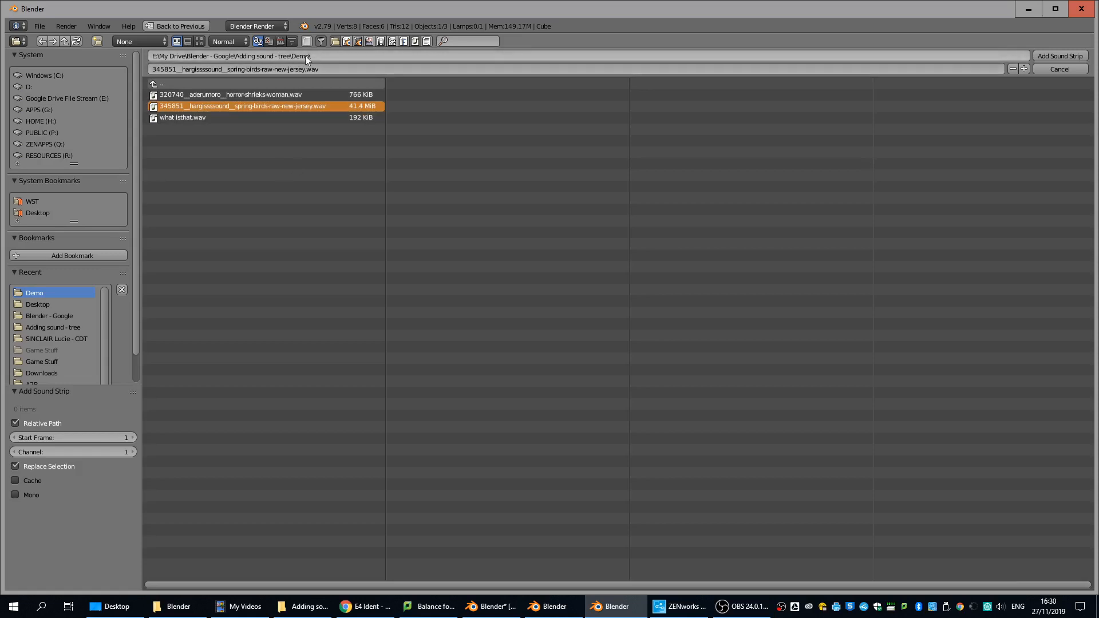
left_click(1059, 56)
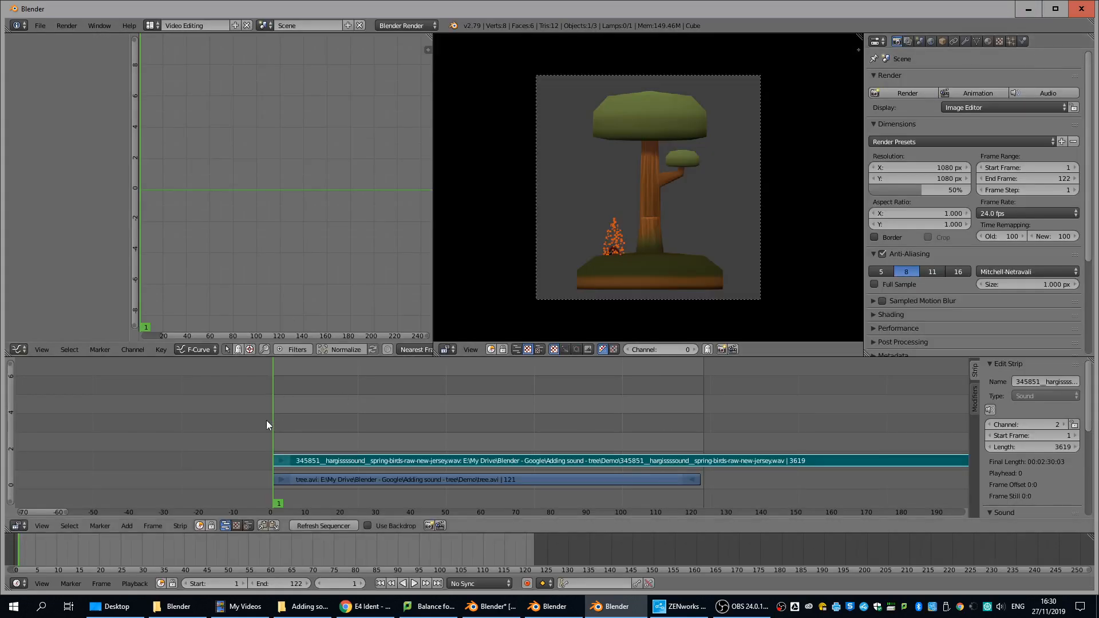
scroll(756, 410, "down", 20)
scroll(816, 434, "up", 17)
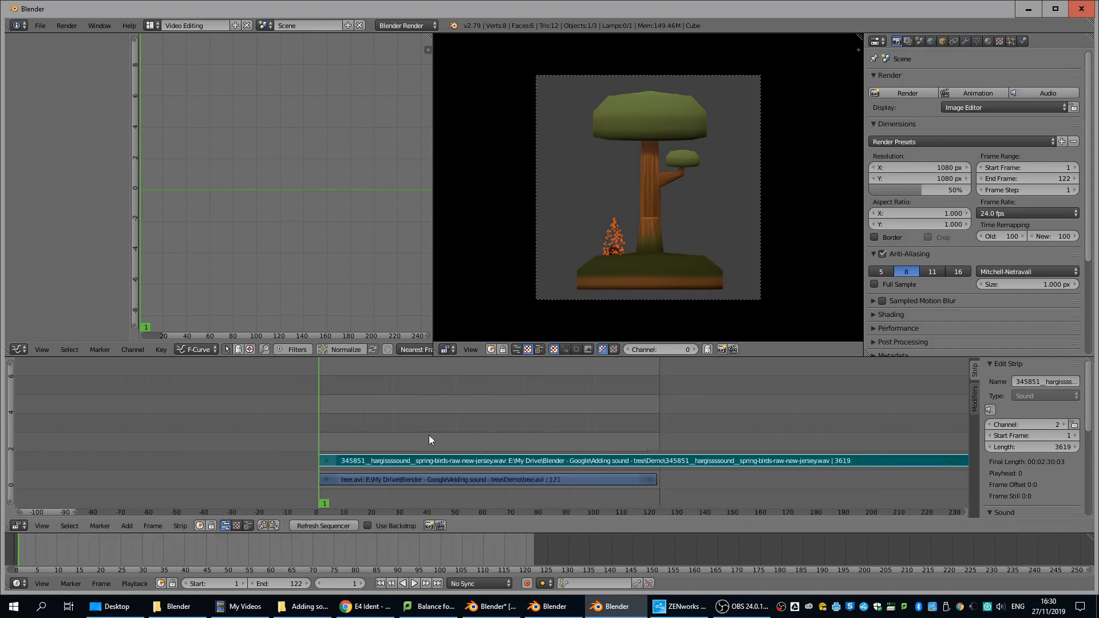
Step: Cut the birdsong strip at frame 123 and delete the part after the cut
left_click_drag(322, 421, 659, 421)
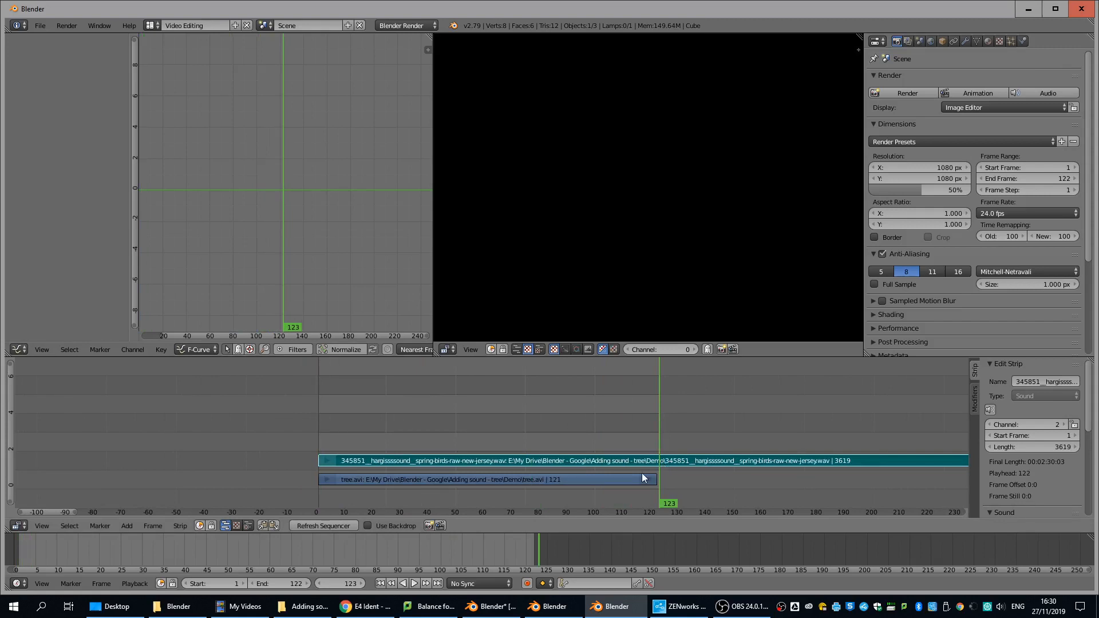
key("k")
right_click(705, 458)
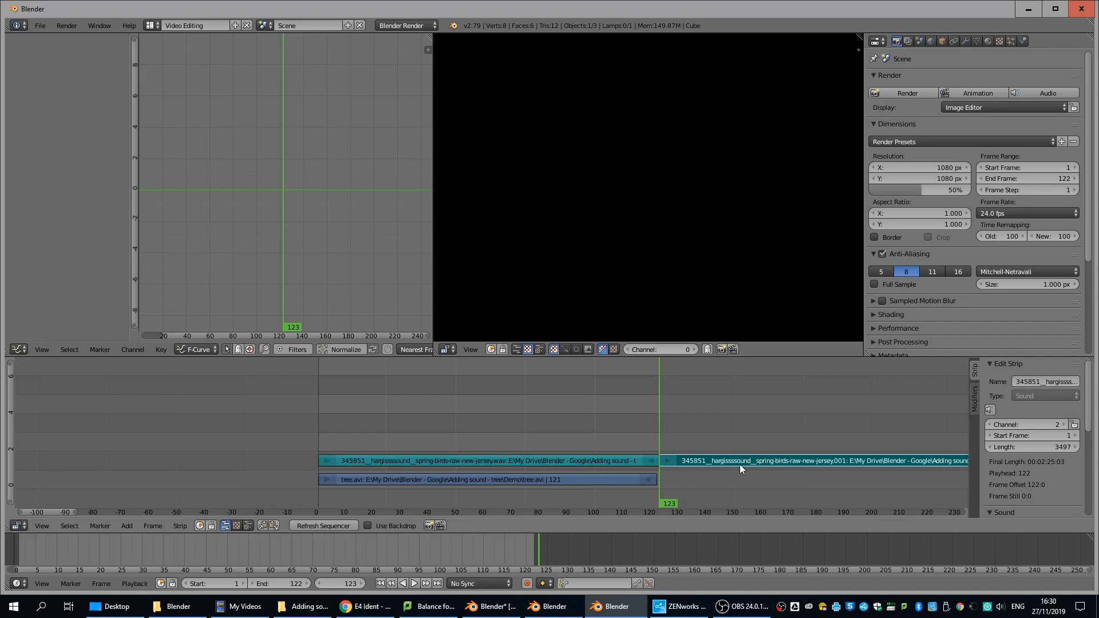
key("x")
left_click(730, 464)
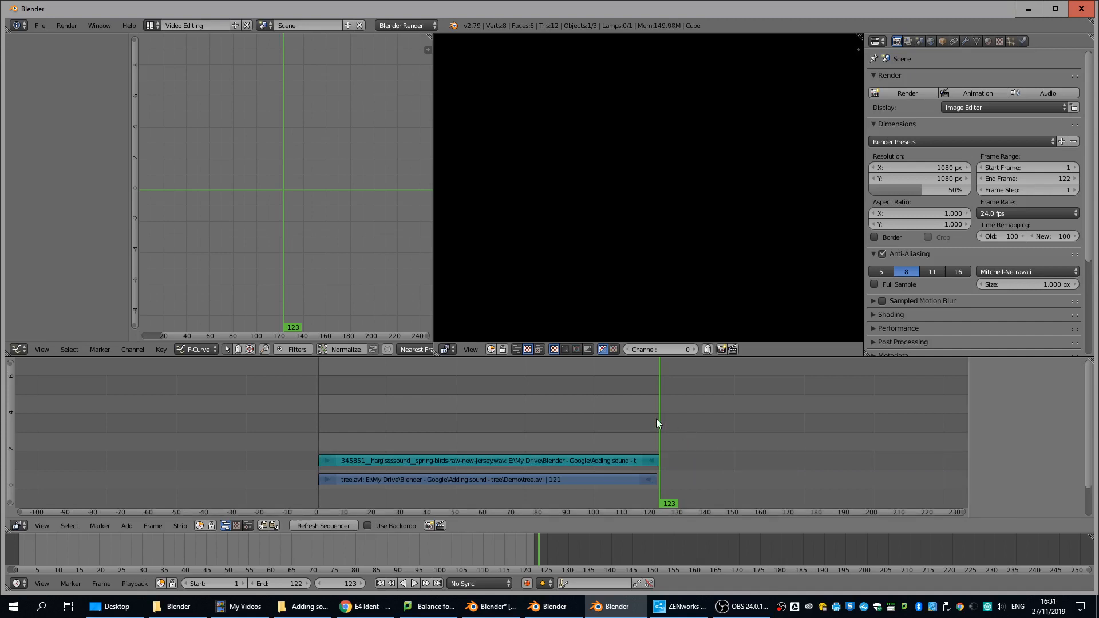
Step: Play the animation with birdsong from frame 2 and set the system speaker volume to 55
left_click_drag(656, 421, 321, 441)
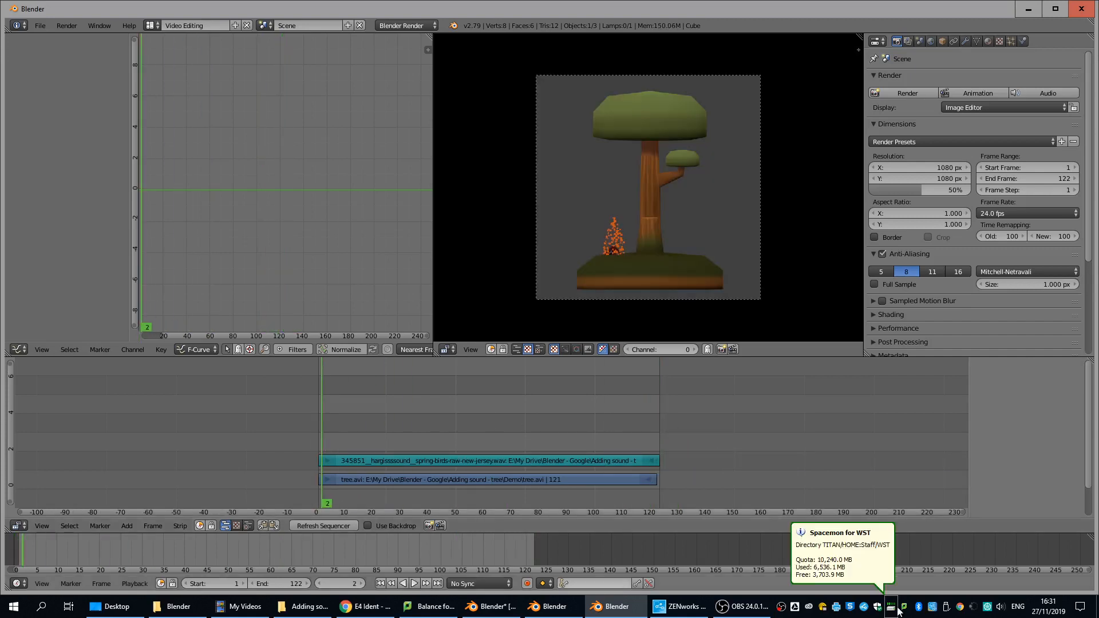
key("alt+a")
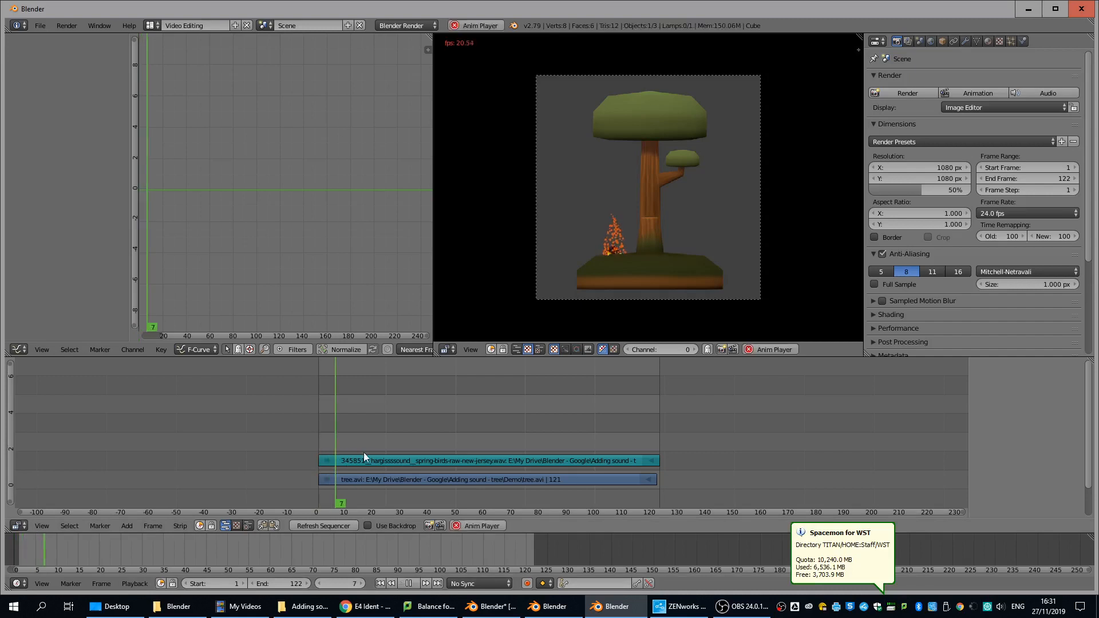
left_click(1000, 607)
left_click_drag(988, 578, 1005, 578)
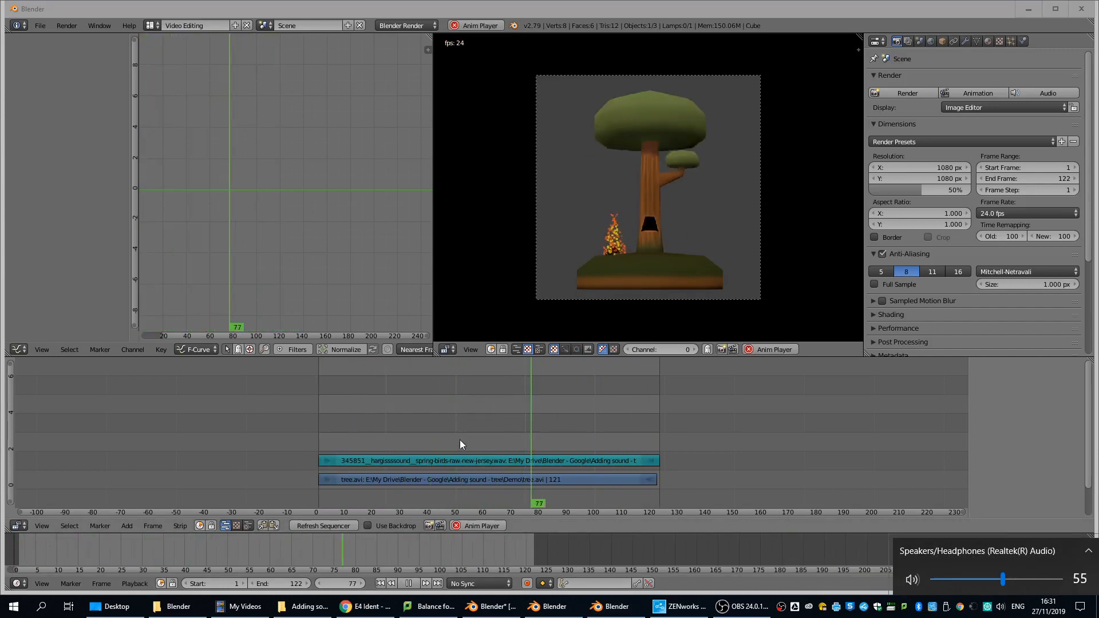
Step: Add 320740__aderumoro__horror-shrieks-woman.wav as a sound strip in channel 3, starting at frame 32
left_click_drag(472, 454, 405, 426)
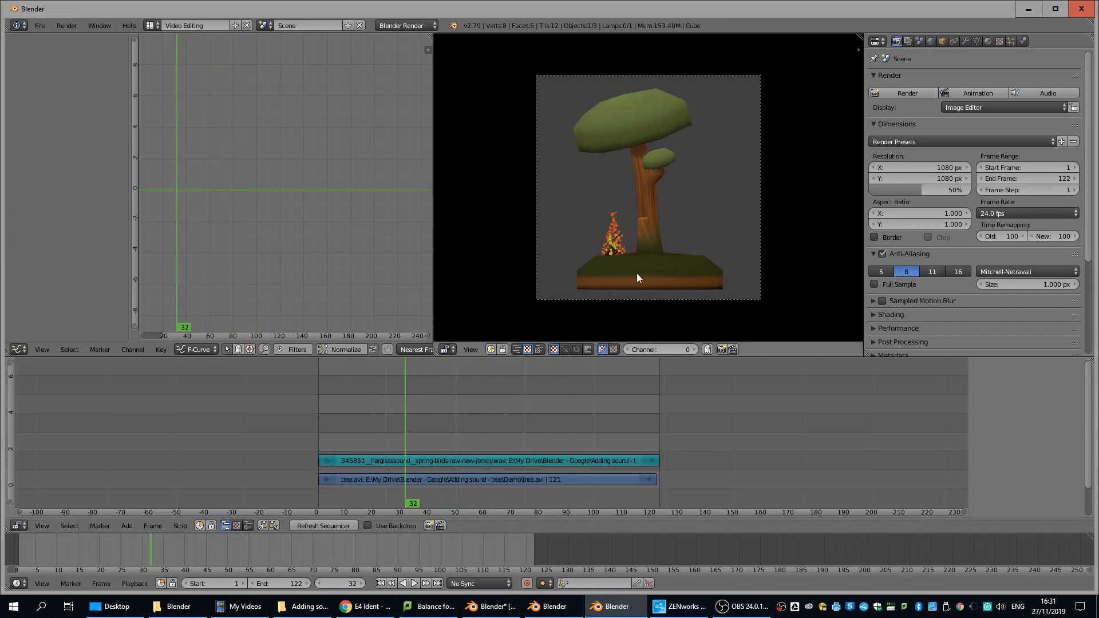
left_click(126, 526)
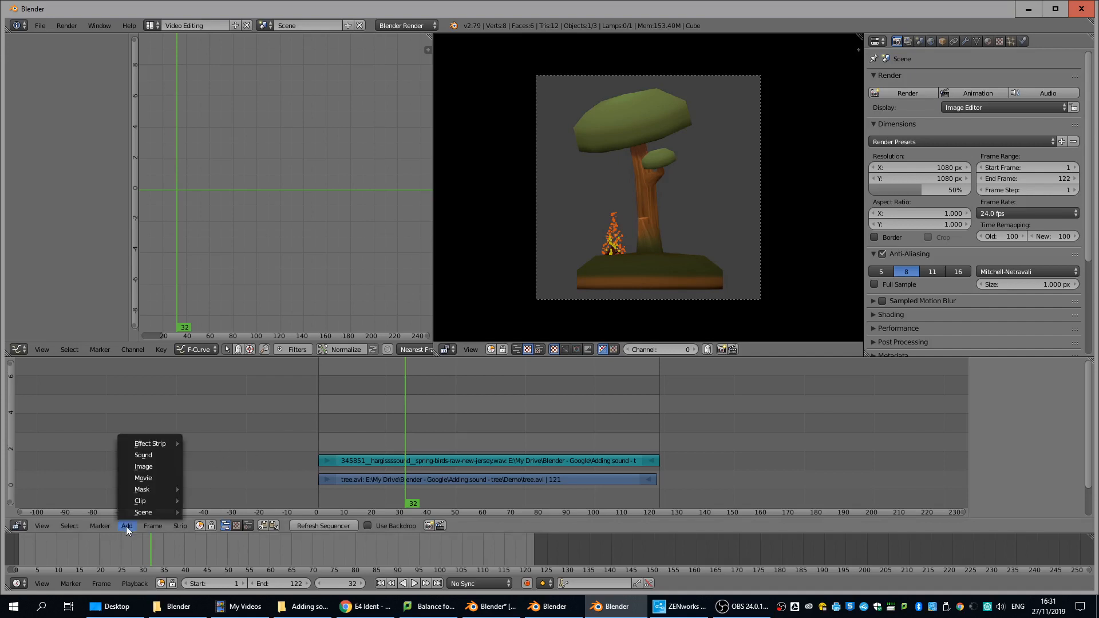
left_click(145, 456)
left_click(196, 95)
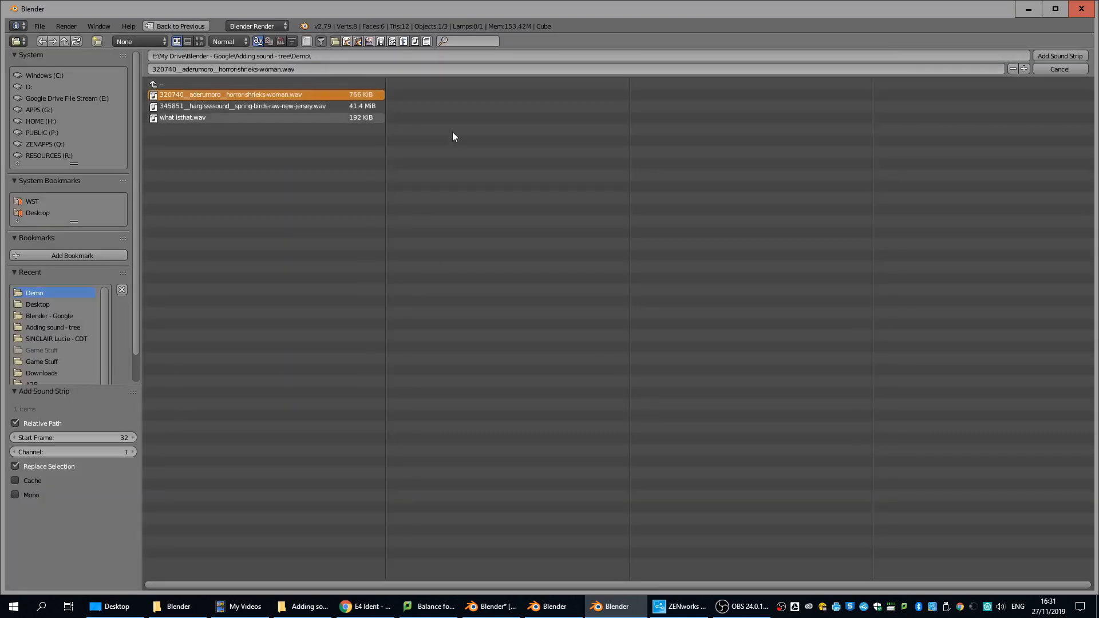
left_click(1054, 57)
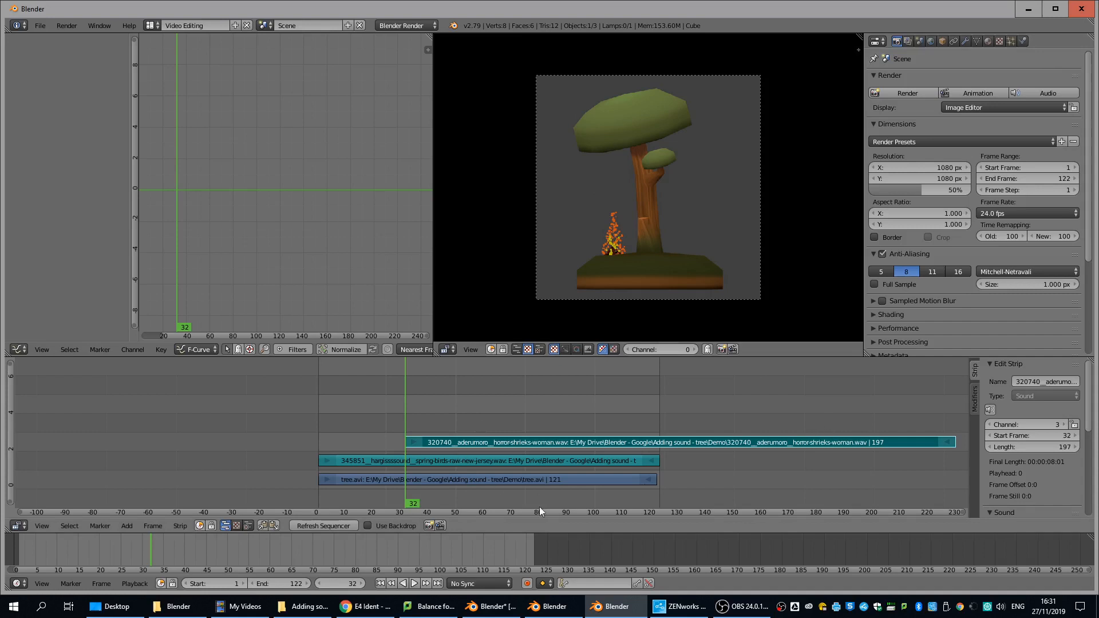
Step: Play the animation with the shriek from frame 32, and step the playhead through the open-mouth frames to frame 77
key("alt+a")
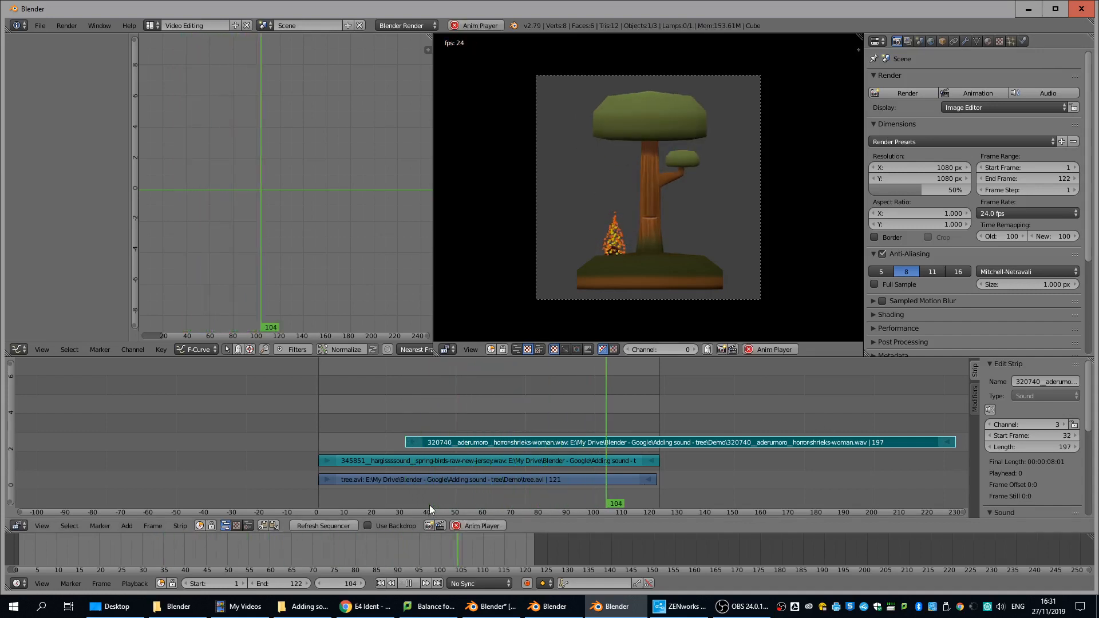
key("alt+a")
left_click_drag(631, 399, 489, 404)
key("Right")
key("Right")
key("Right")
key("Right")
key("Right")
key("Right")
key("Right")
key("Right")
key("Right")
key("Right")
key("Right")
key("Right")
key("Right")
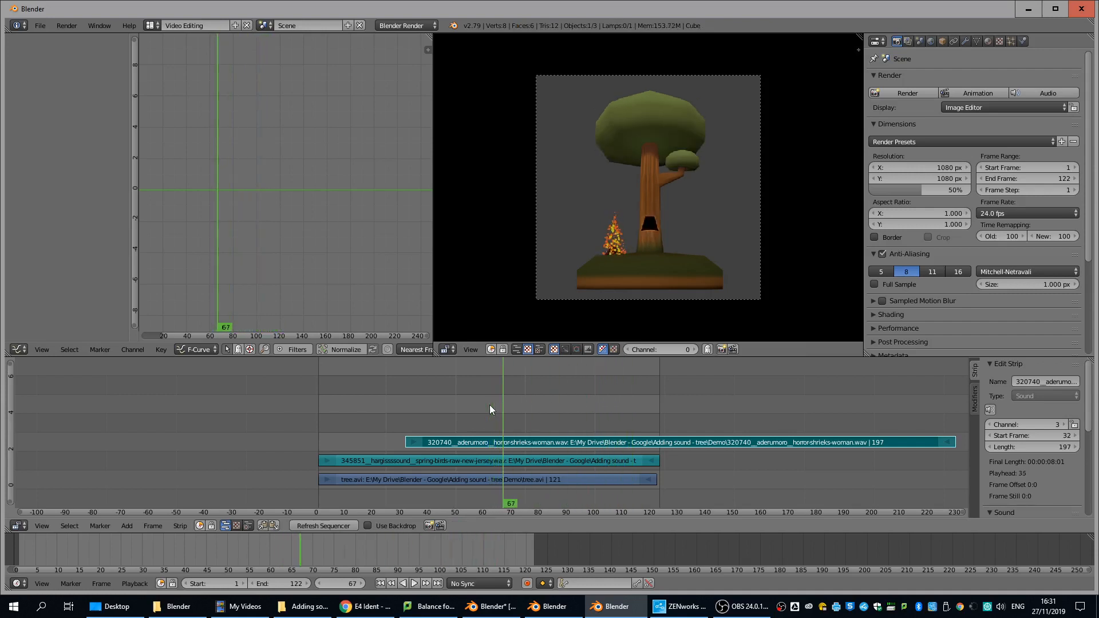
key("Right")
key("Right")
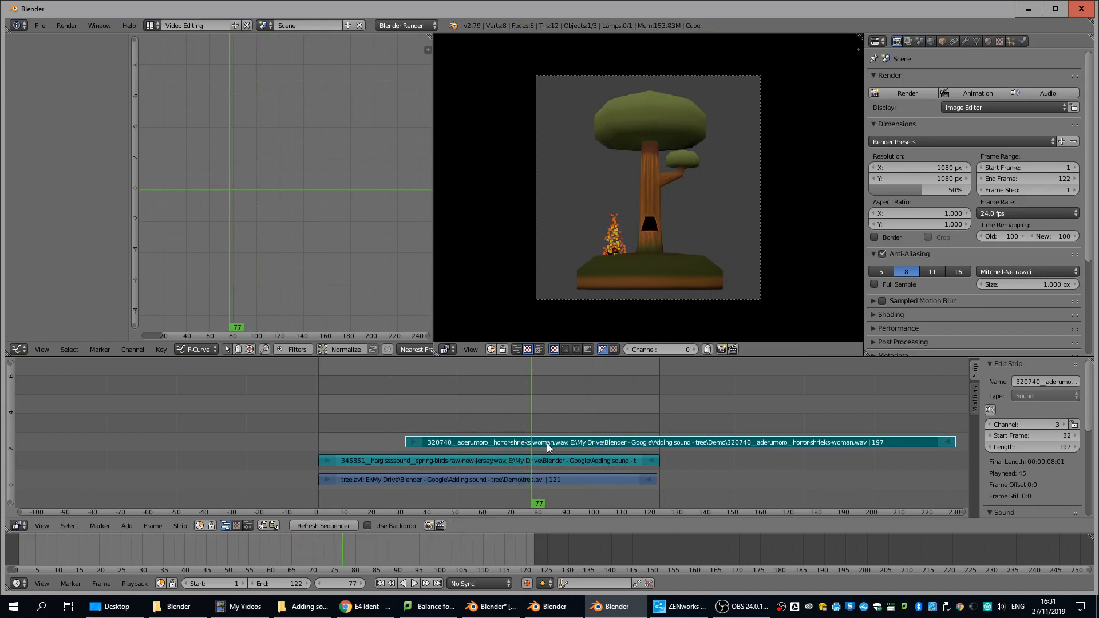
Step: Cut the horror-shrieks strip at frame 77 and delete the part after the cut
key("k")
right_click(599, 445)
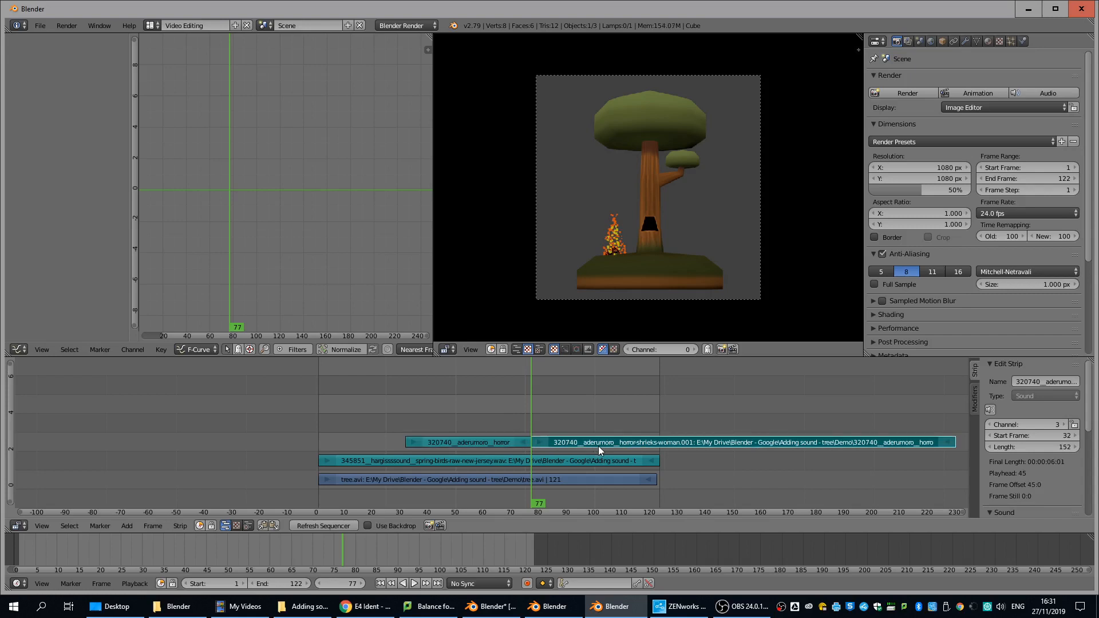
key("x")
left_click(581, 449)
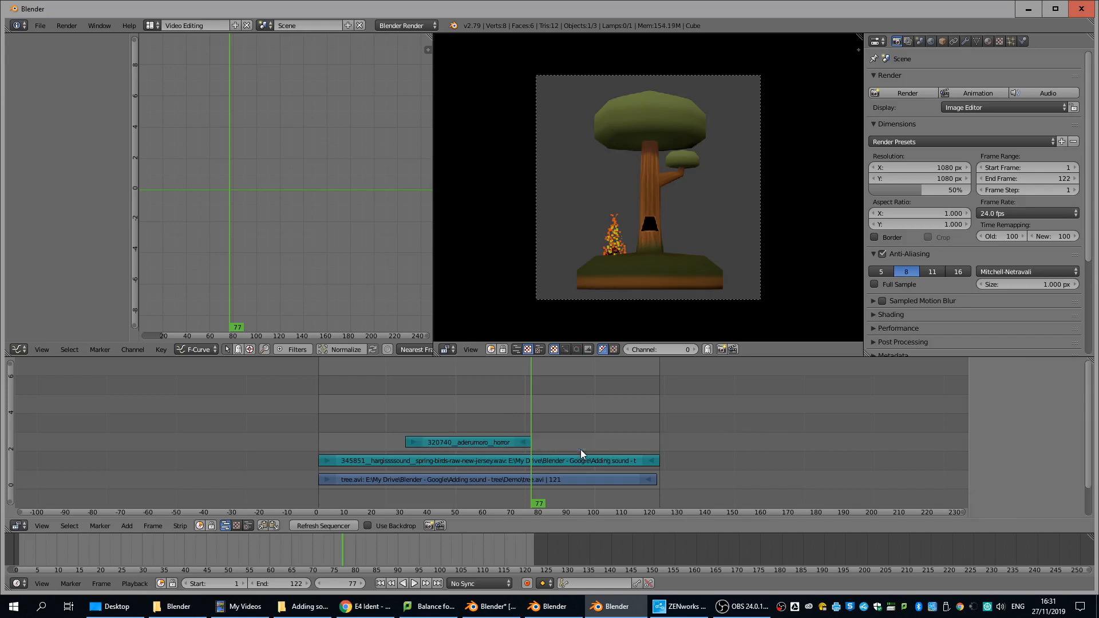
right_click(527, 444)
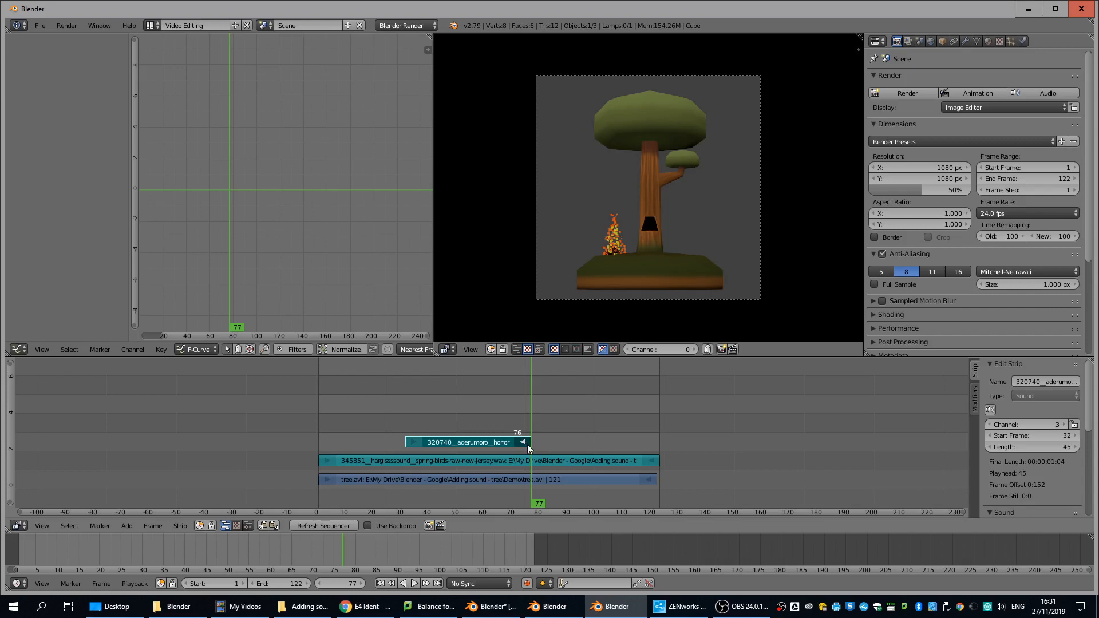
right_click_drag(525, 448, 799, 442)
key("Escape")
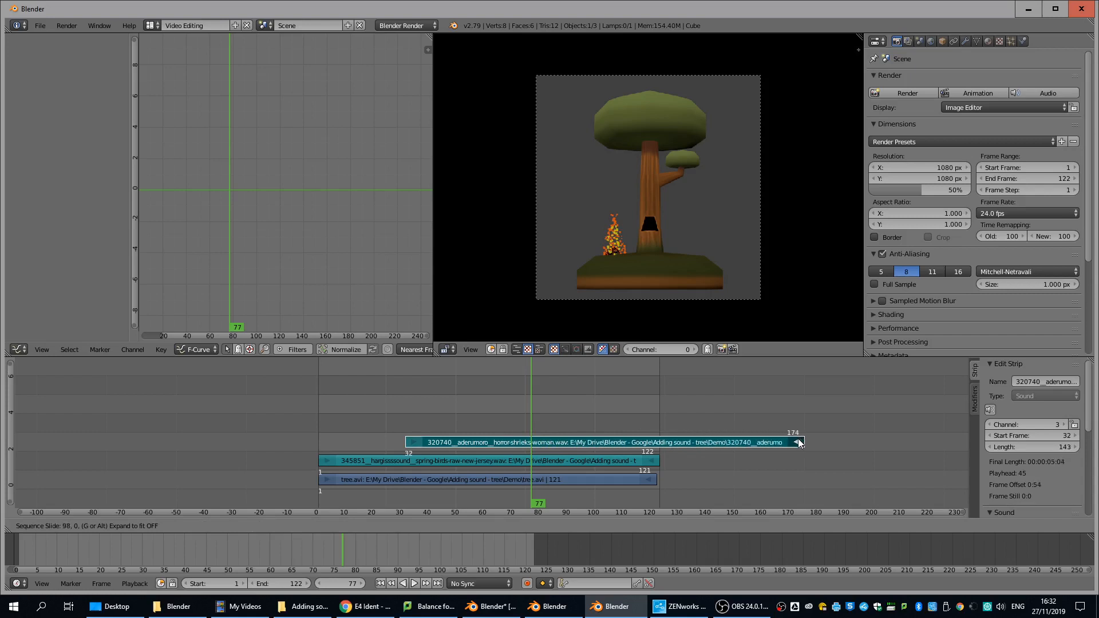
key("Escape")
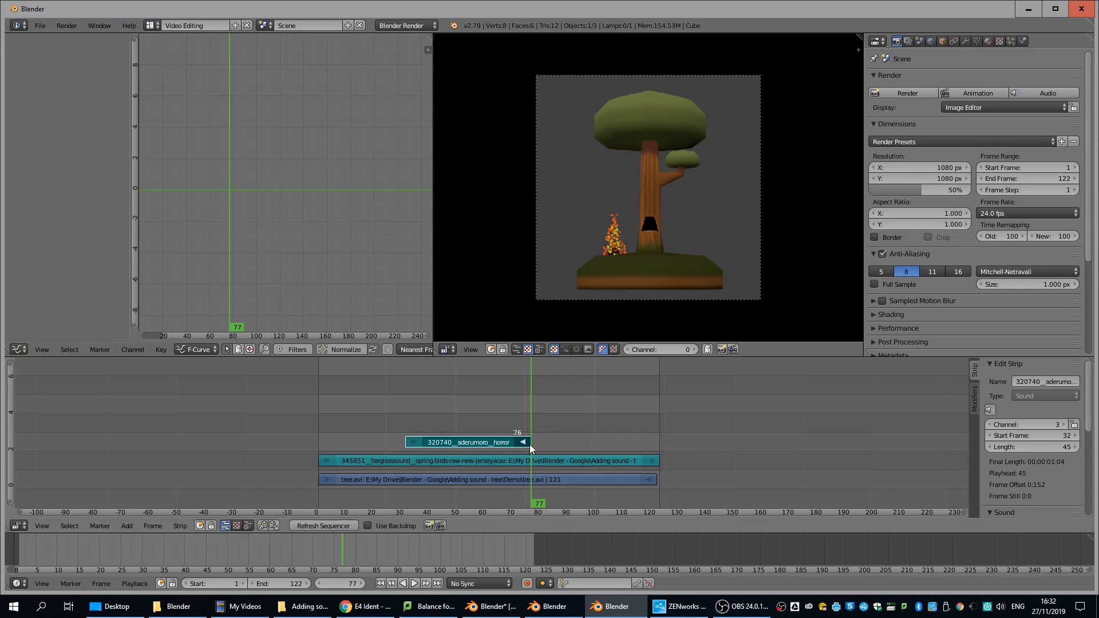
right_click_drag(530, 444, 685, 448)
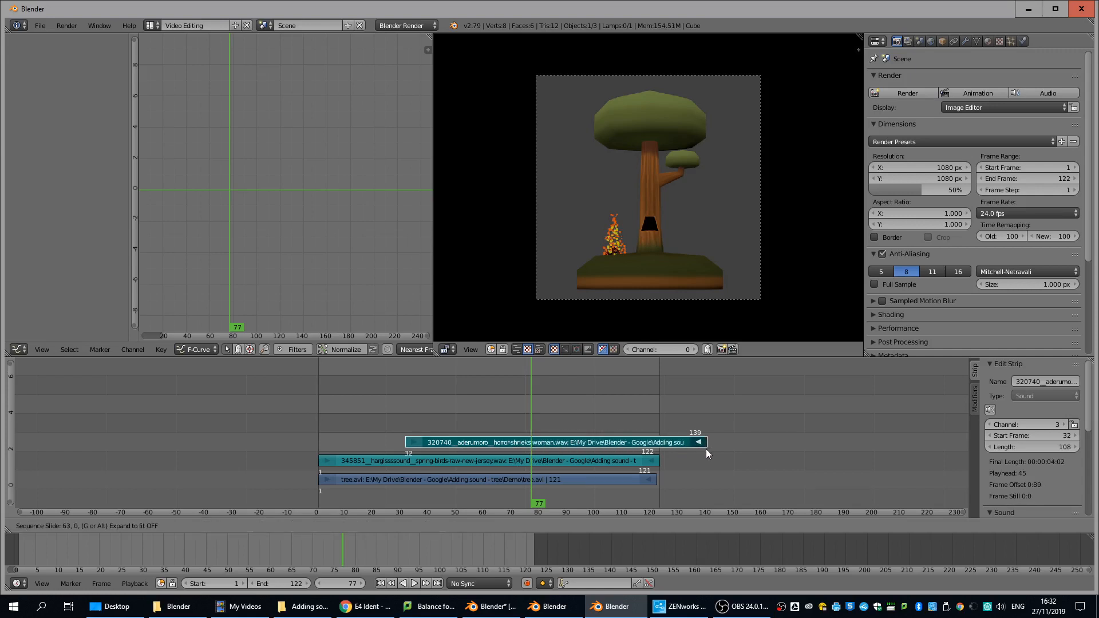
key("Escape")
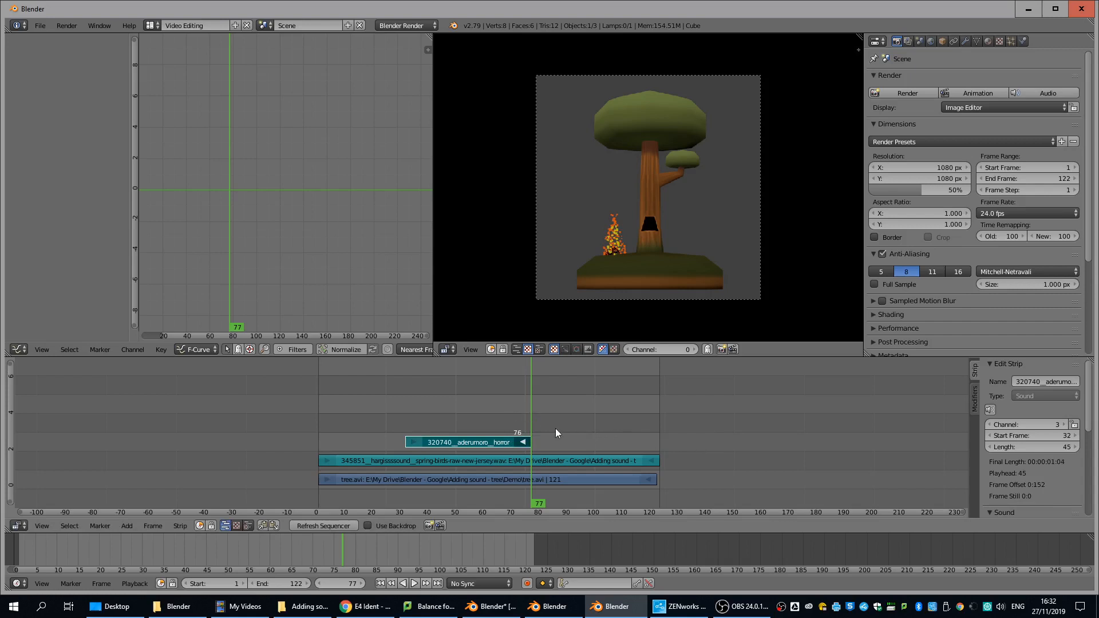
Step: Play the animation from just before the trimmed horror-shrieks strip to check its timing against the tree's mouth movement
left_click_drag(533, 410, 396, 422)
key("alt+a")
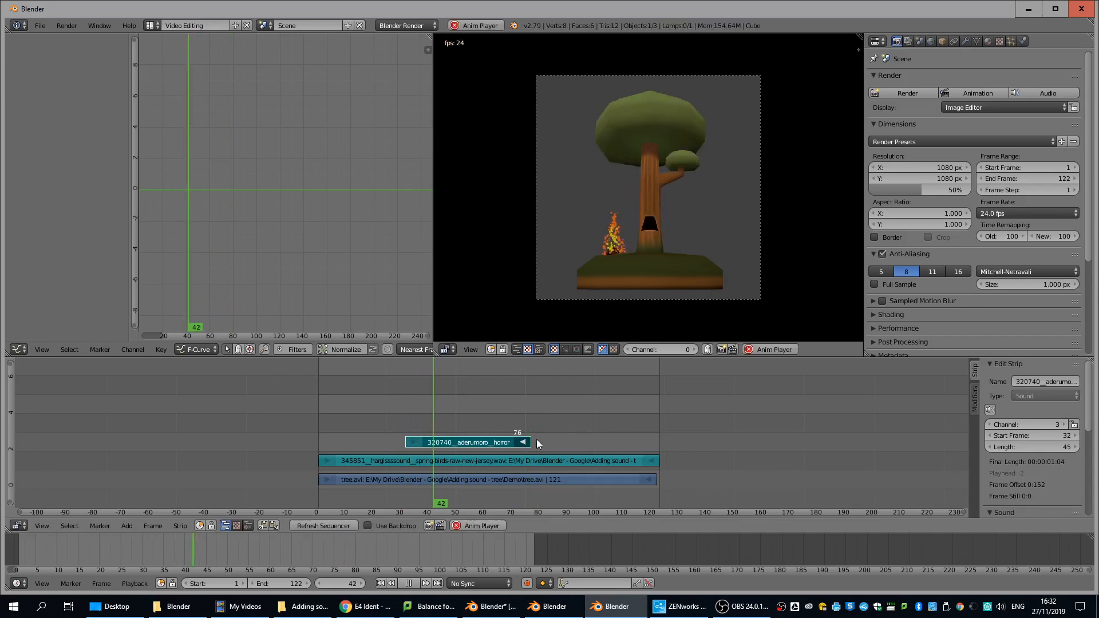
key("alt+a")
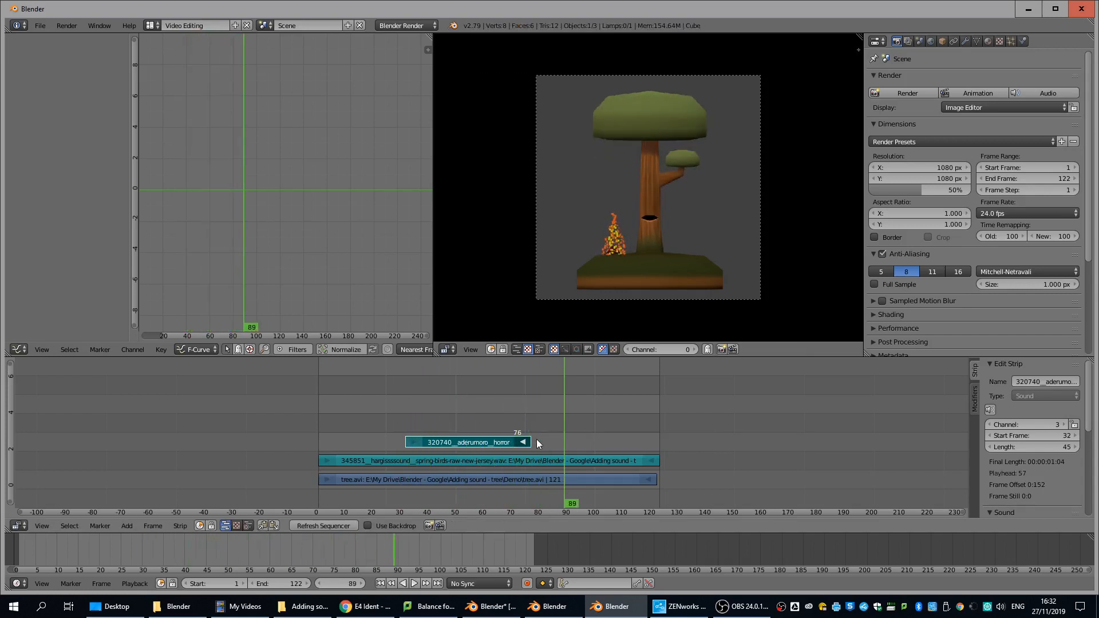
left_click_drag(562, 397, 528, 401)
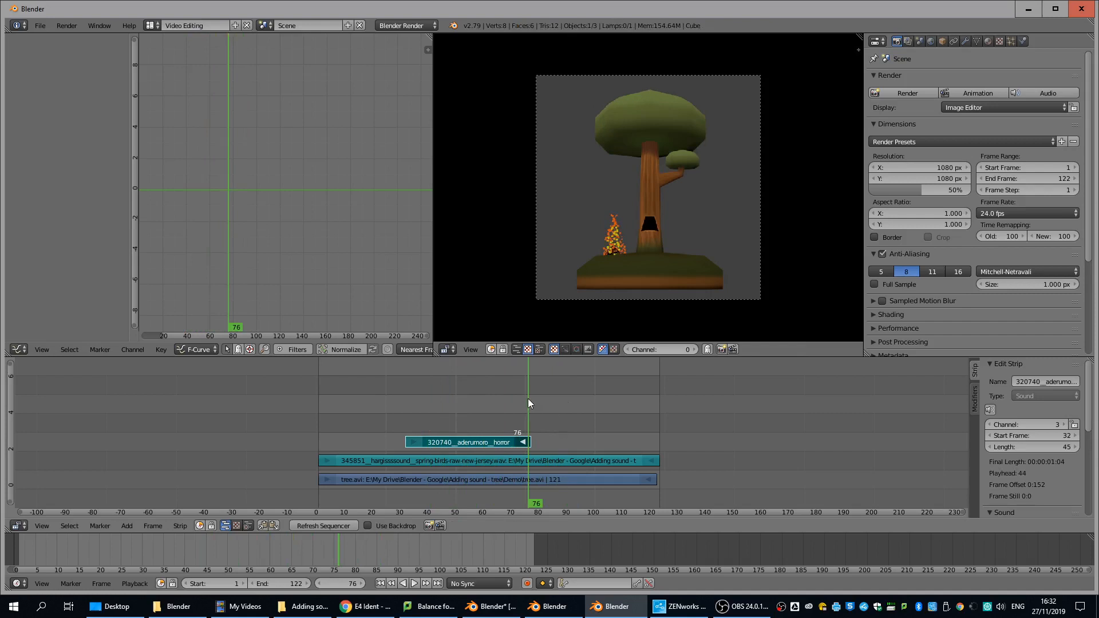
left_click_drag(528, 401, 495, 401)
mouse_move(592, 613)
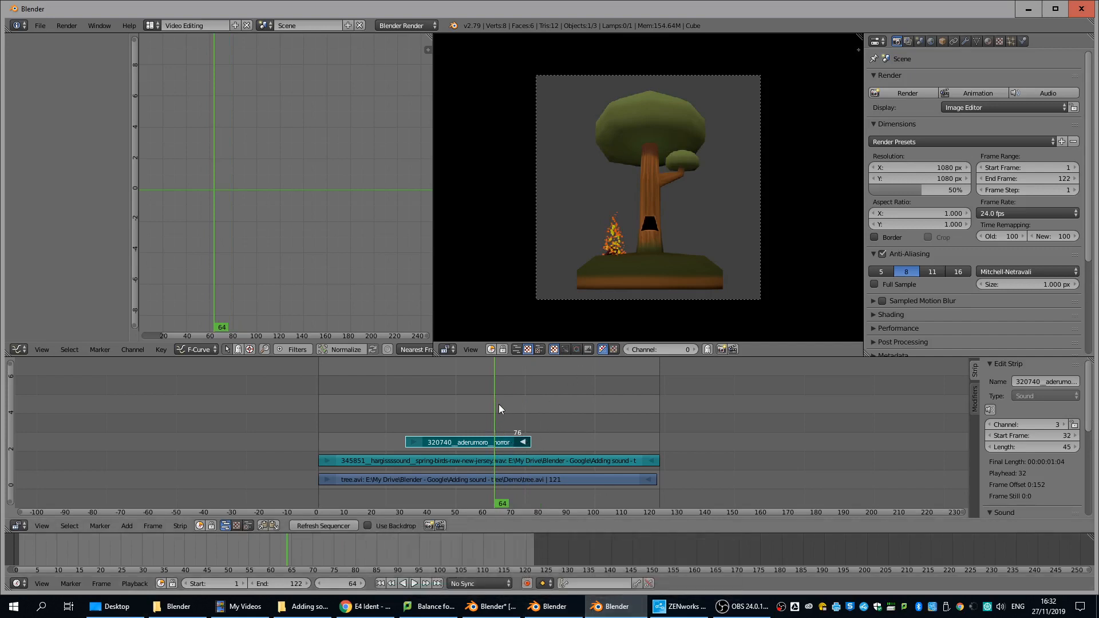
key("alt+a")
left_click_drag(504, 394, 399, 412)
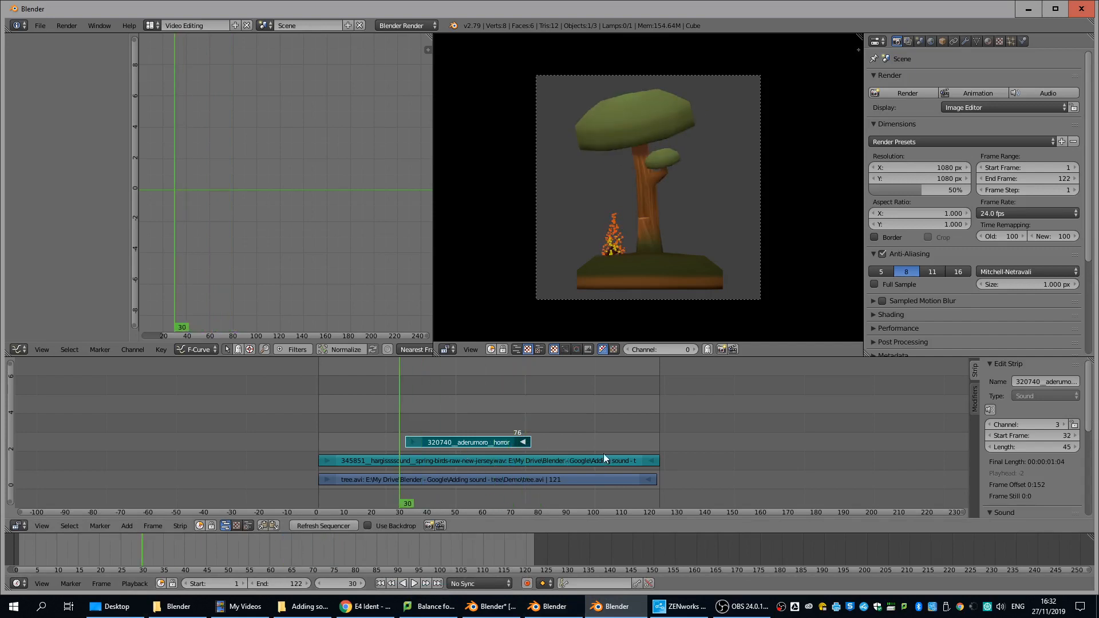
key("alt+a")
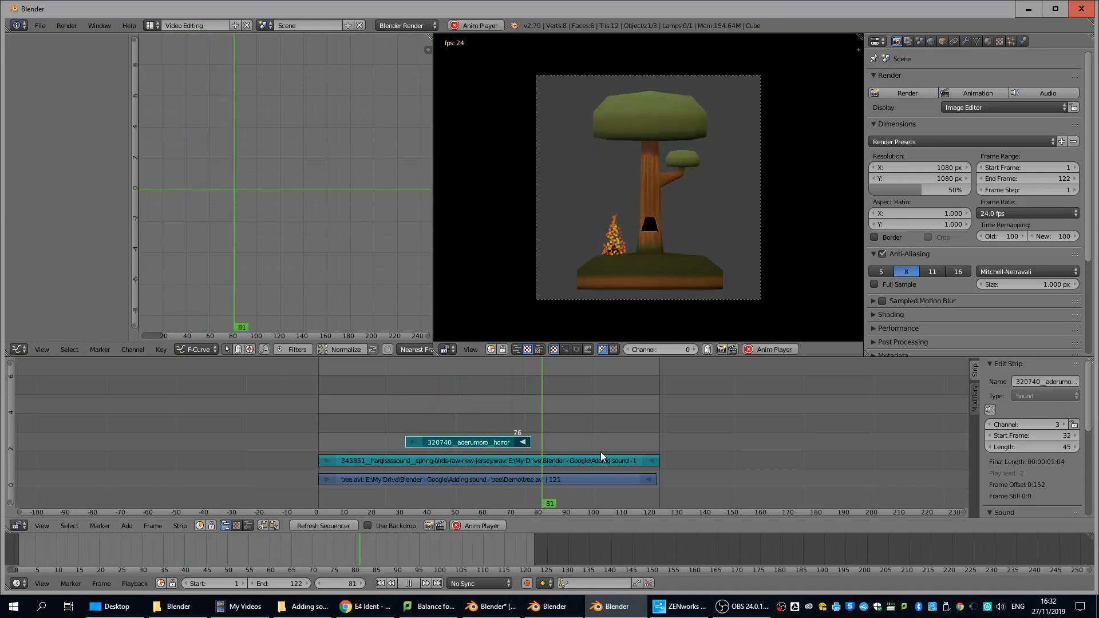
key("alt+a")
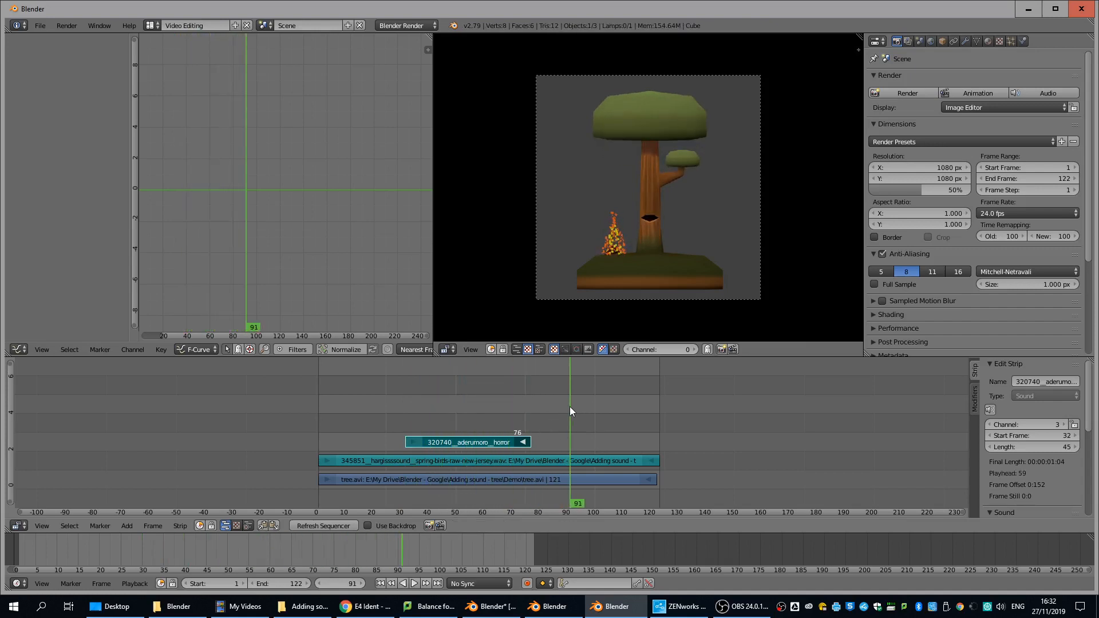
Step: Step frame by frame through the tree's mouth movement after the shriek strip and place the playhead at frame 80
key("Left")
key("Left")
key("Left")
key("Left")
key("Left")
key("Left")
key("Left")
key("Left")
key("Left")
key("Left")
key("Left")
key("Left")
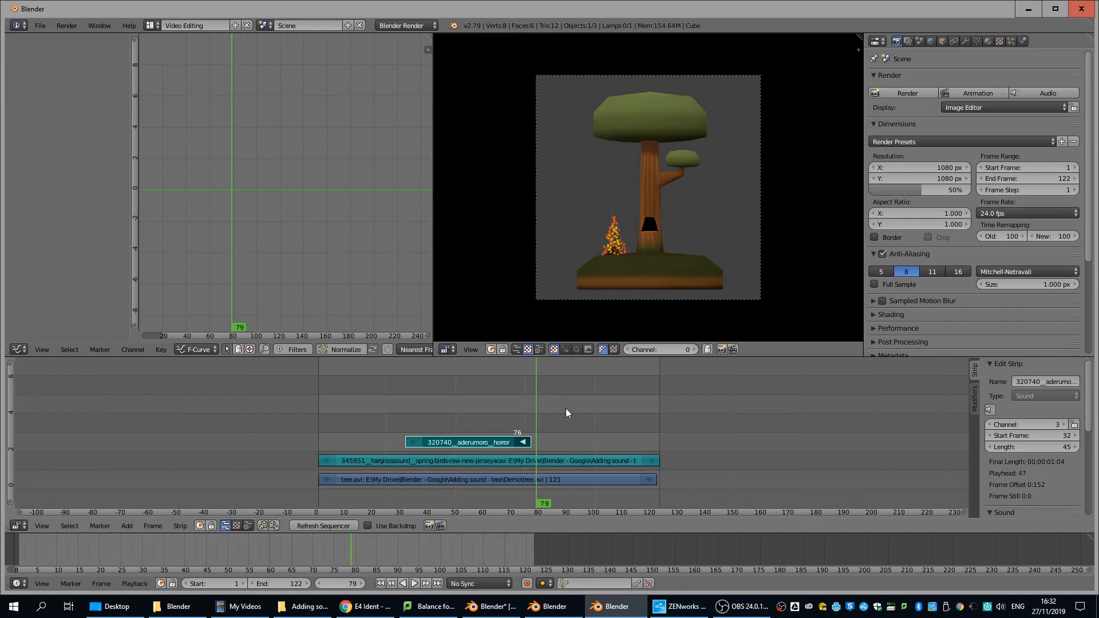
key("Right")
key("Right")
key("Right")
key("Right")
key("Right")
key("Right")
key("Right")
key("Right")
key("Right")
key("Right")
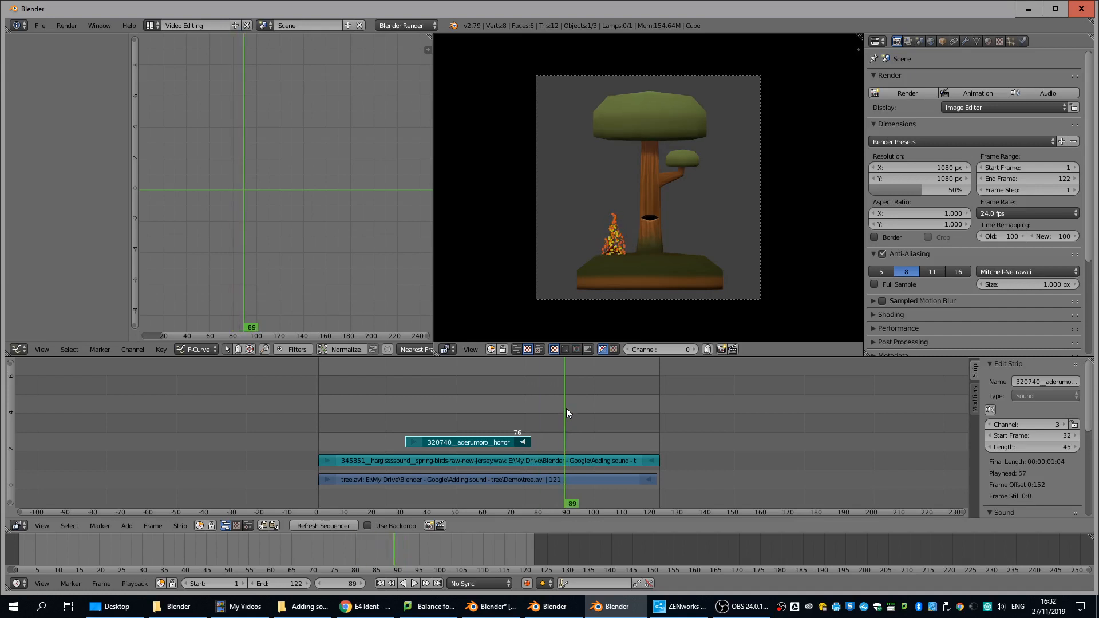
key("Left")
key("Left")
key("Left")
key("Left")
key("Left")
key("Left")
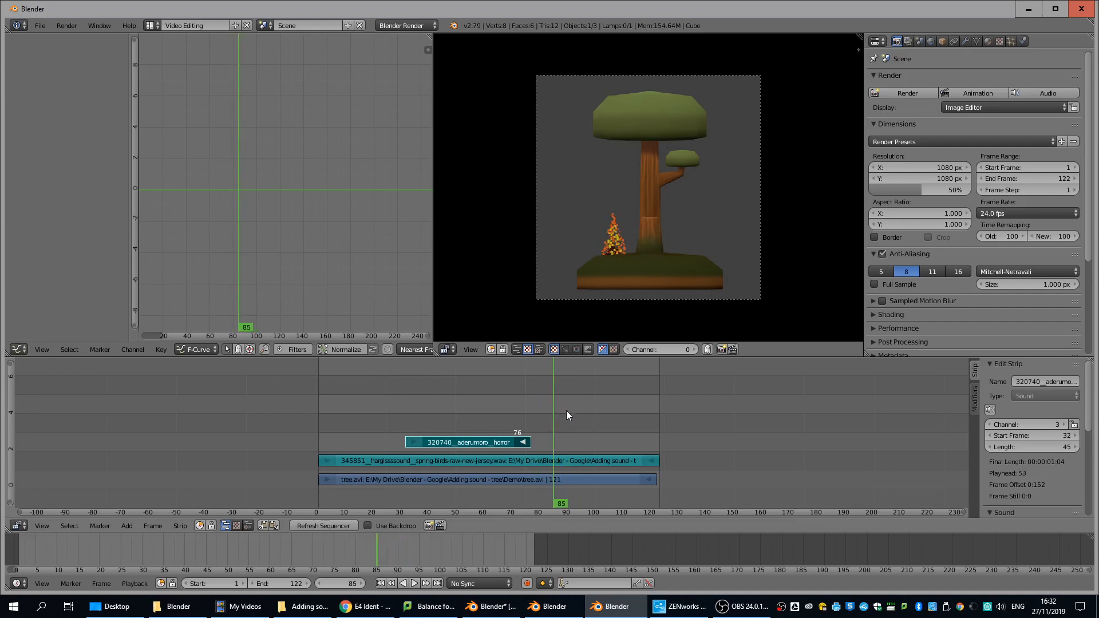
key("Left")
key("Left")
key("Left")
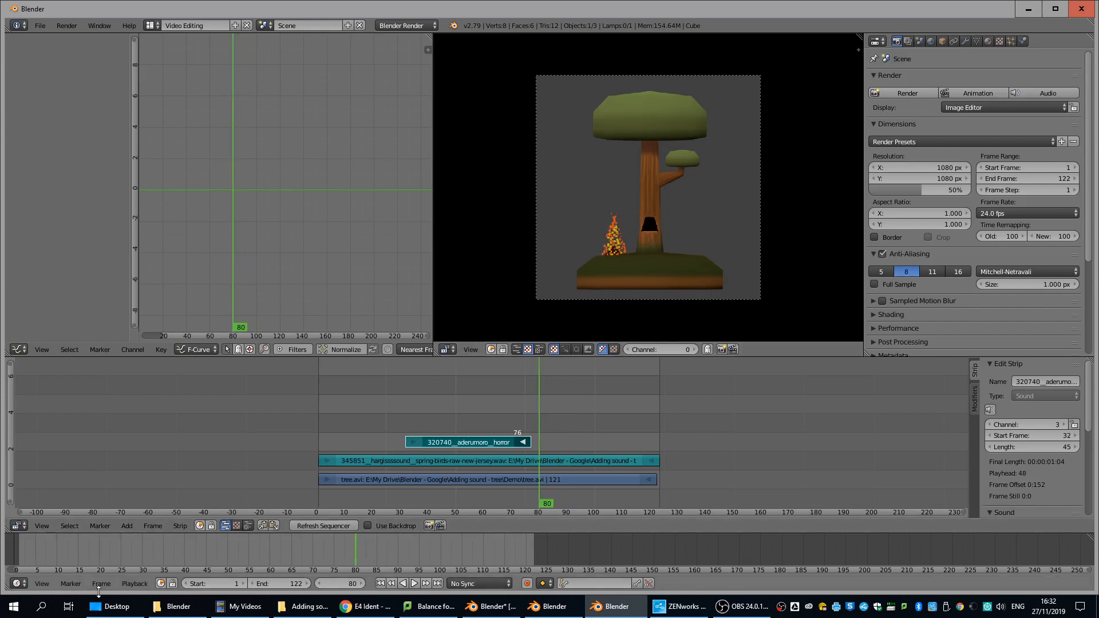
Step: Add what isthat.wav as a sound strip in channel 3, starting at frame 80
left_click(122, 526)
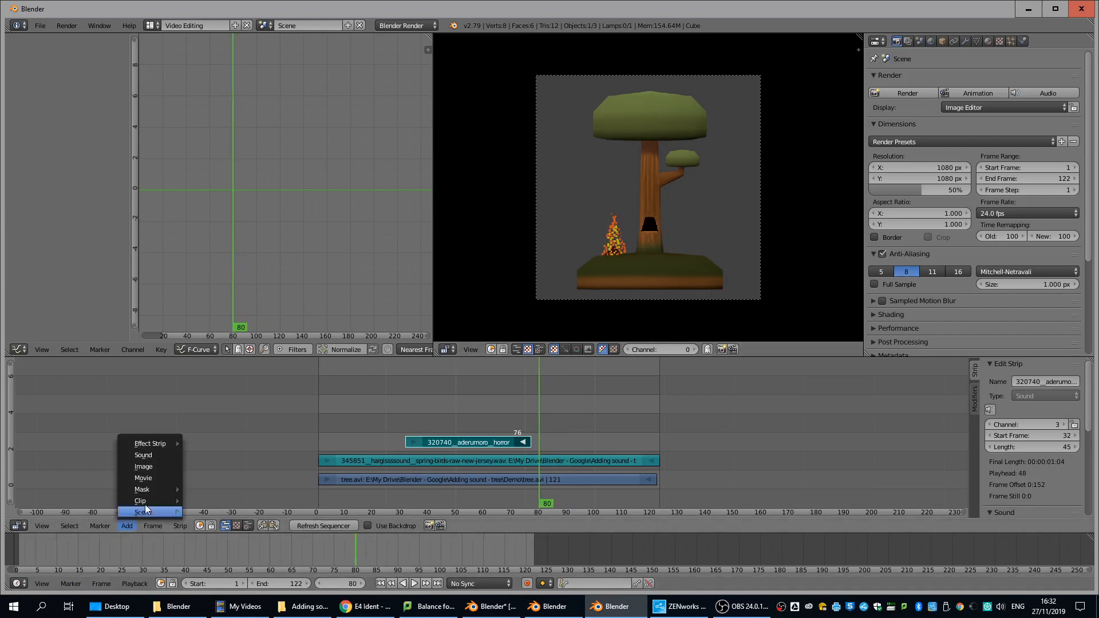
left_click(155, 457)
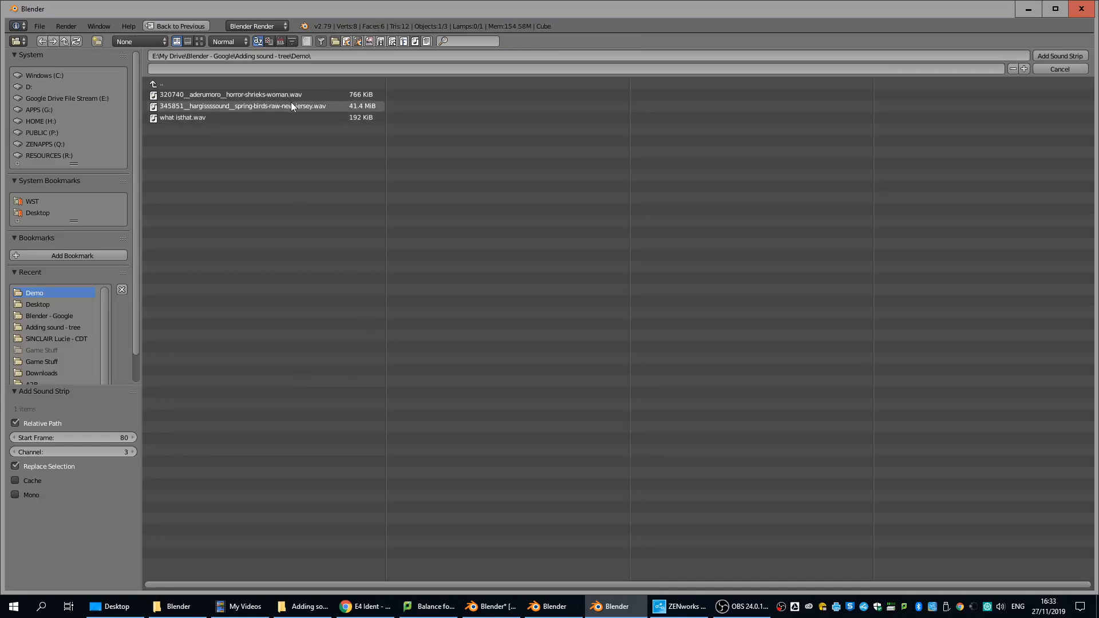
left_click(185, 118)
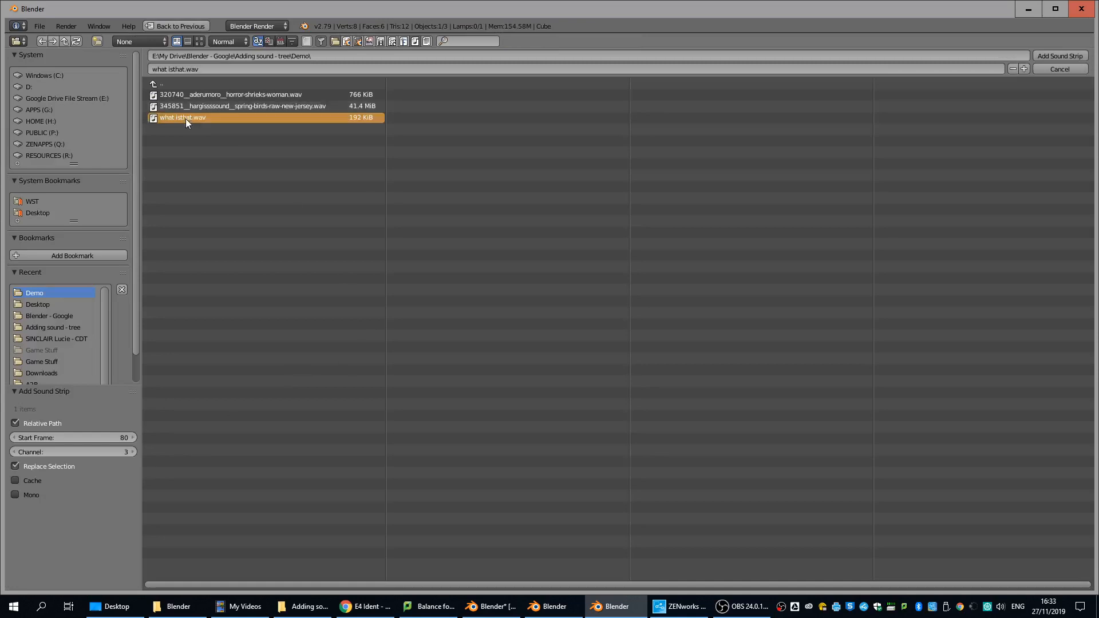
left_click(1055, 56)
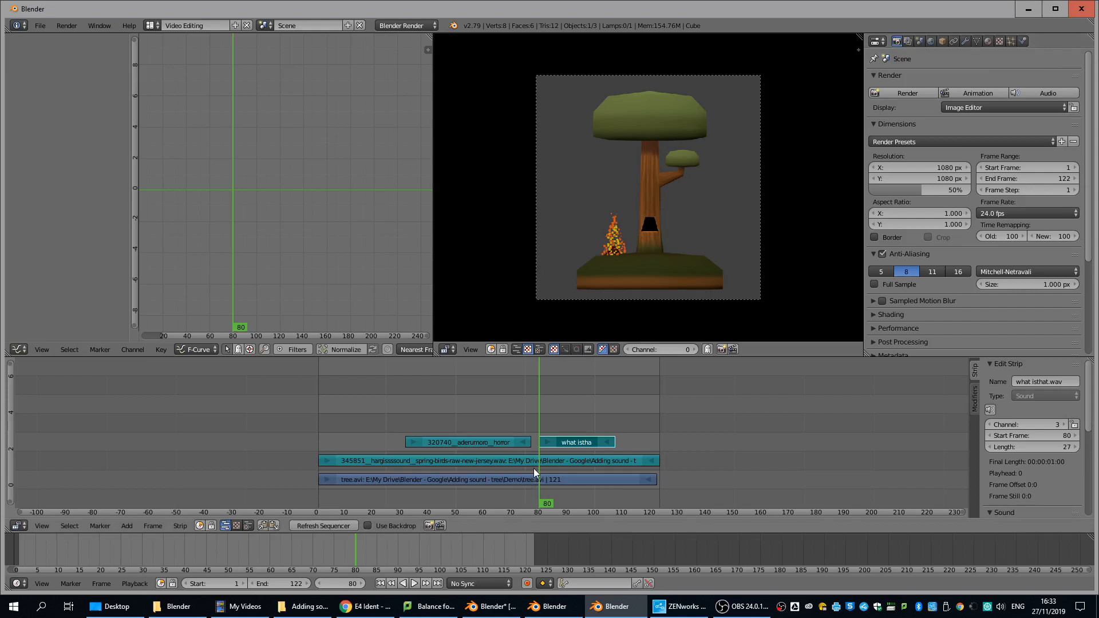
Step: Play the animation repeatedly from just before the what isthat.wav strip to check its timing against the tree's mouth, leaving the playhead at frame 78
key("alt+a")
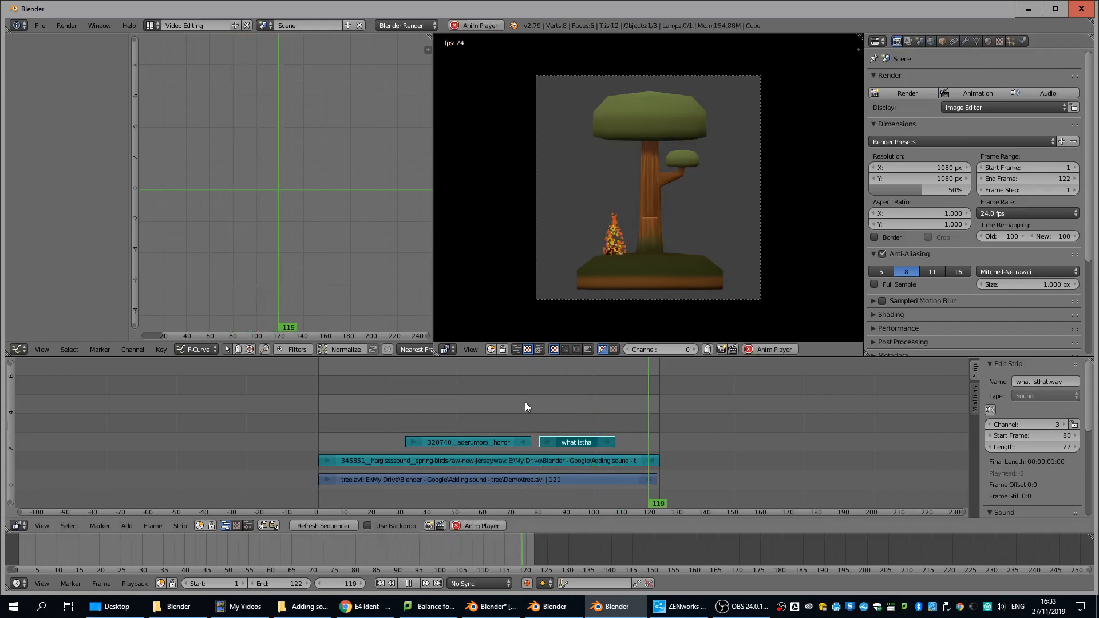
key("alt+a")
left_click(548, 413)
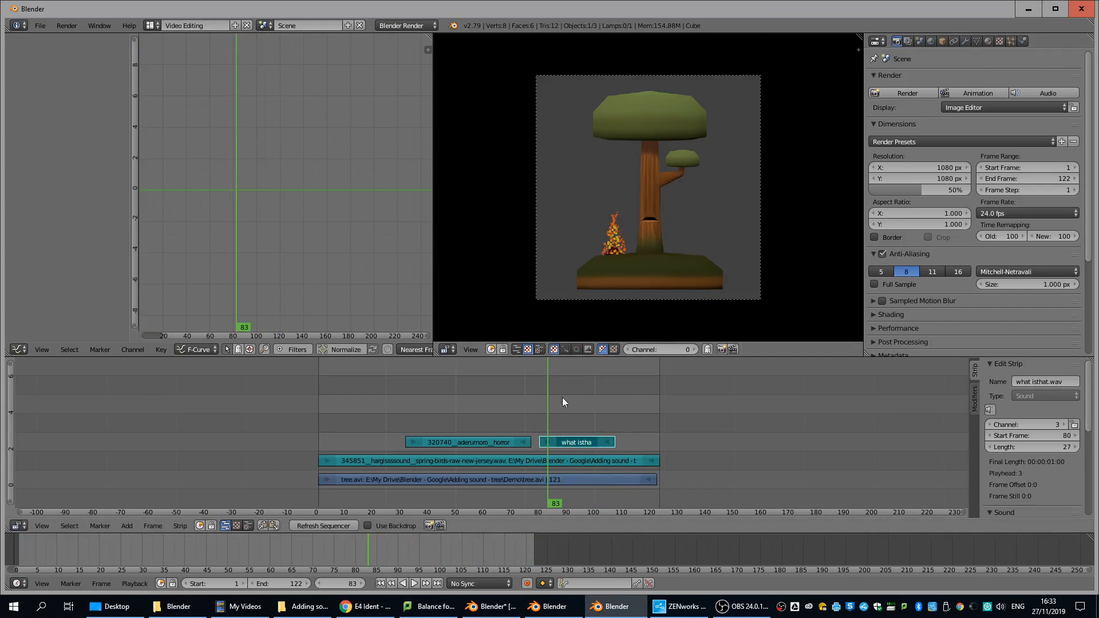
mouse_move(542, 412)
left_mouse_down()
mouse_move(389, 428)
mouse_move(530, 416)
left_mouse_up()
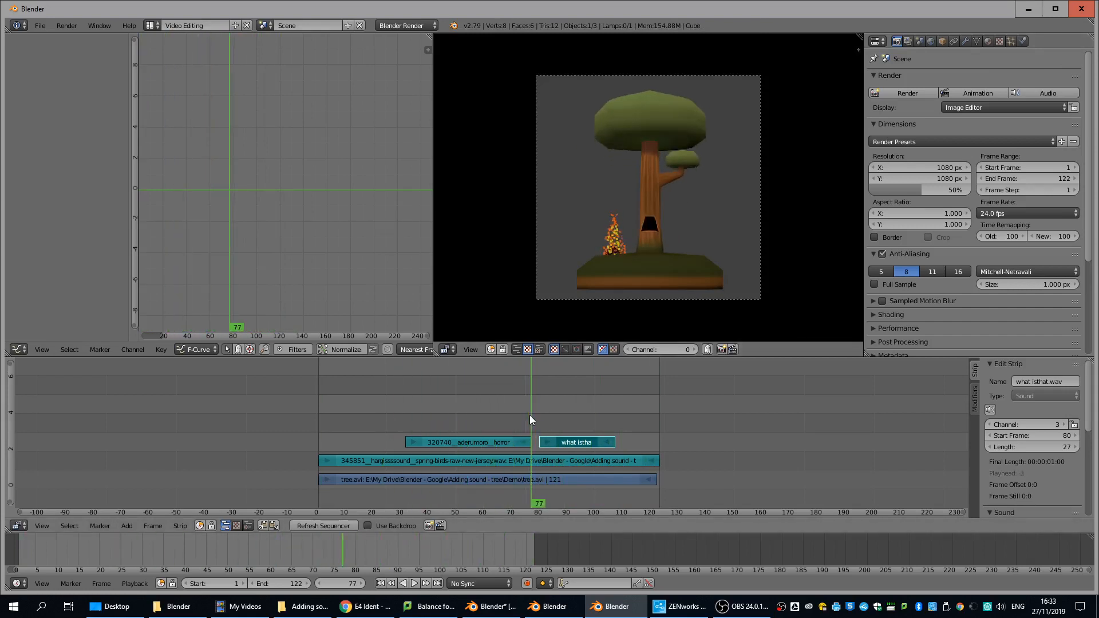
key("alt+a")
key("alt+a")
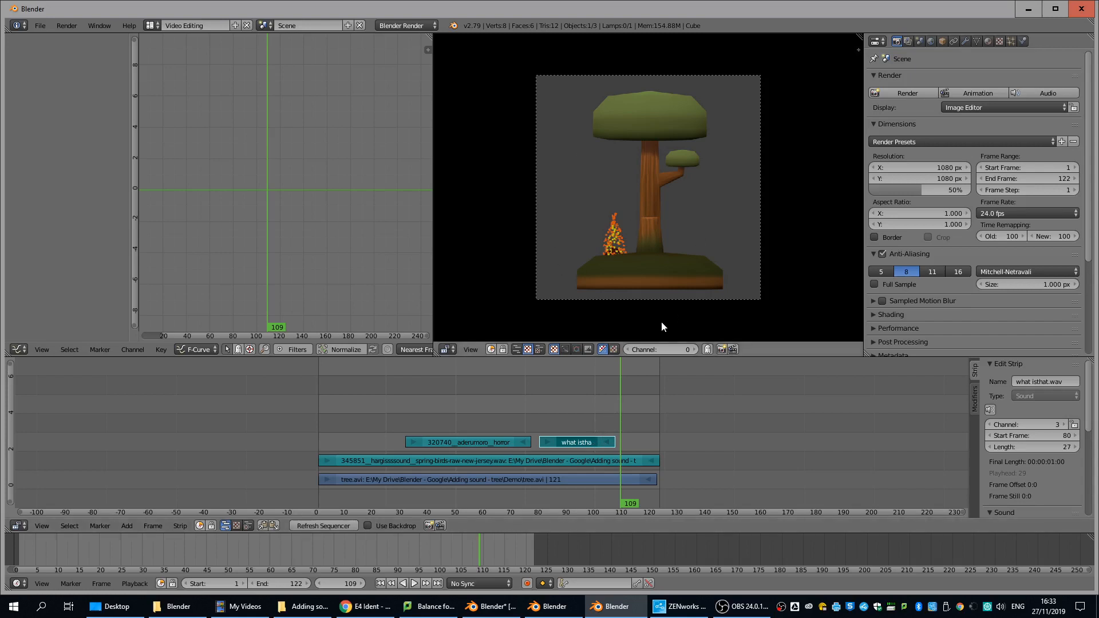
left_click(535, 420)
key("alt+a")
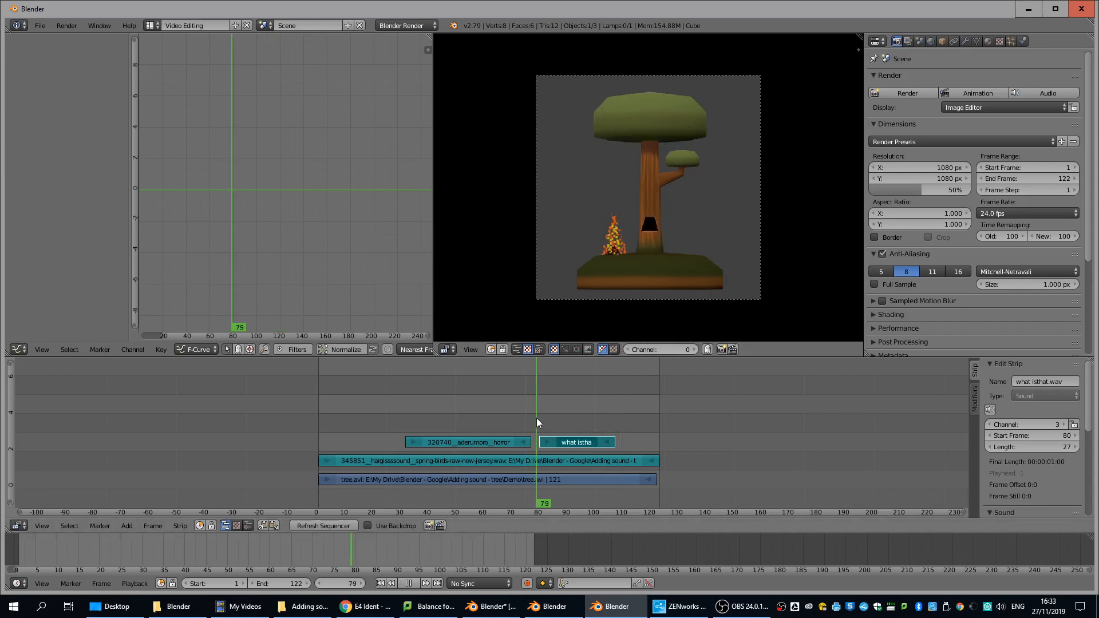
key("alt+a")
key("g")
key("Escape")
mouse_move(534, 424)
left_mouse_down()
mouse_move(499, 421)
mouse_move(543, 426)
mouse_move(534, 423)
left_mouse_up()
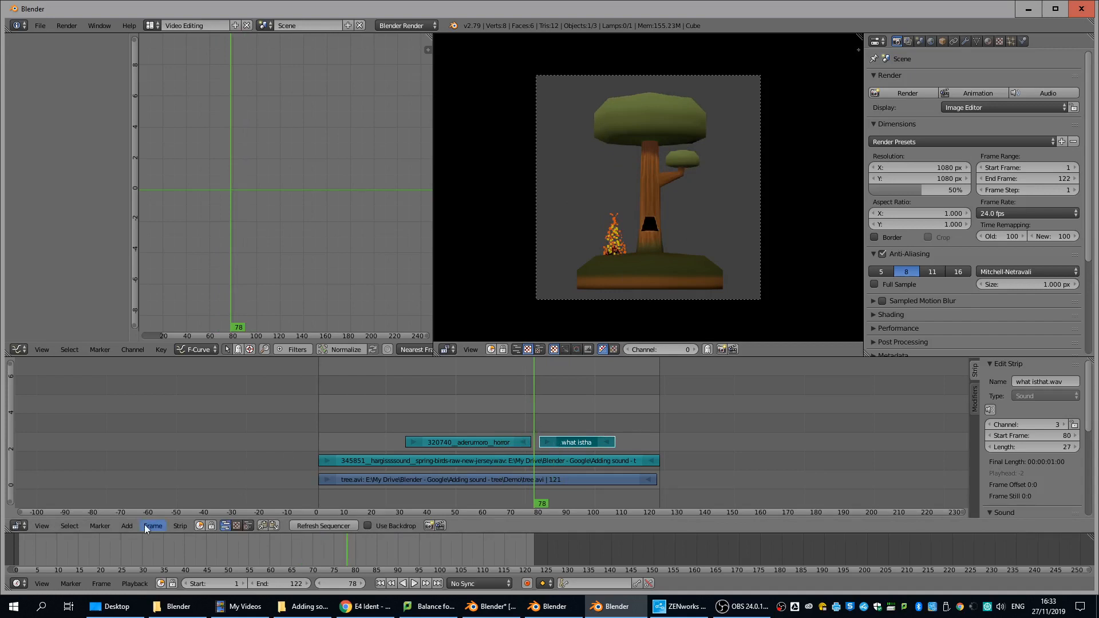
Step: Turn on waveform drawing for the sound strips in the sequencer
left_click(42, 525)
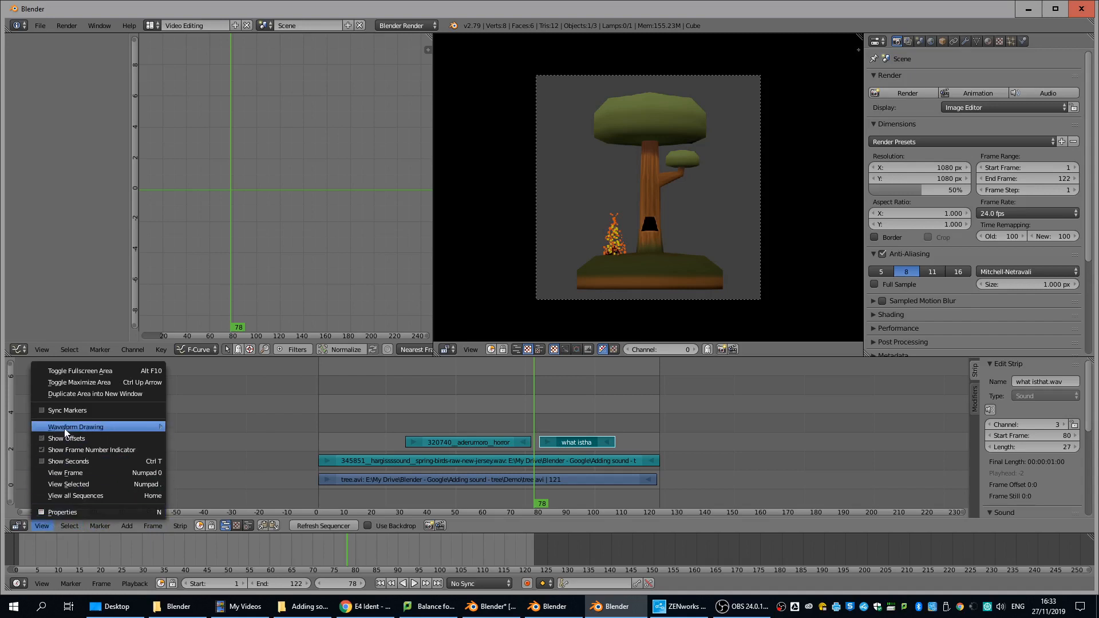
mouse_move(69, 428)
left_click(252, 430)
left_click(41, 526)
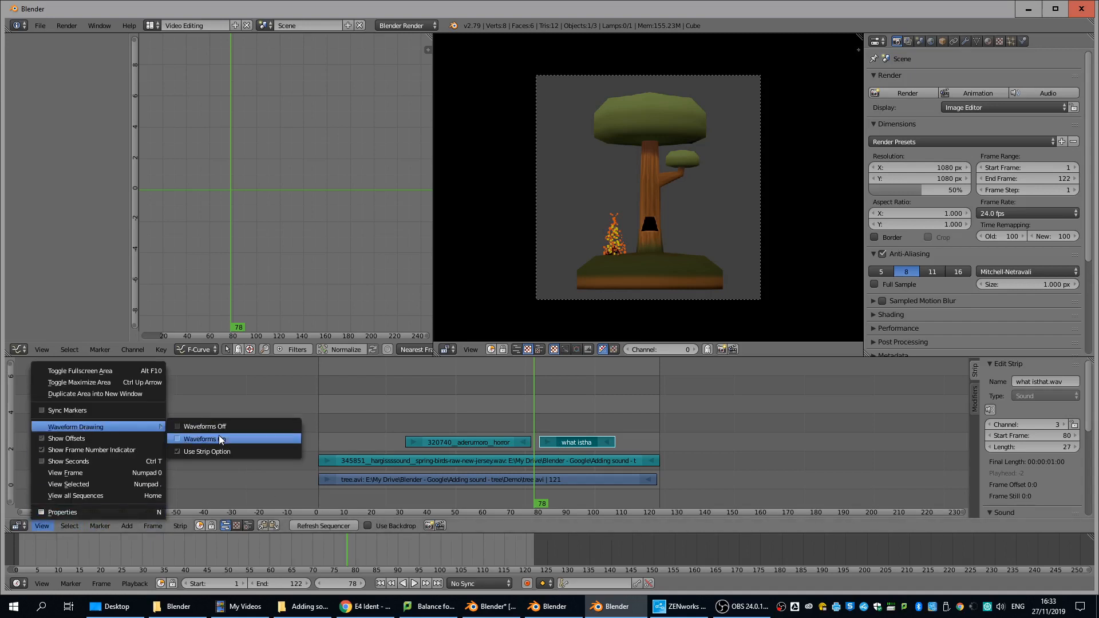
left_click(218, 438)
middle_click_drag(561, 452, 592, 461, "ctrl")
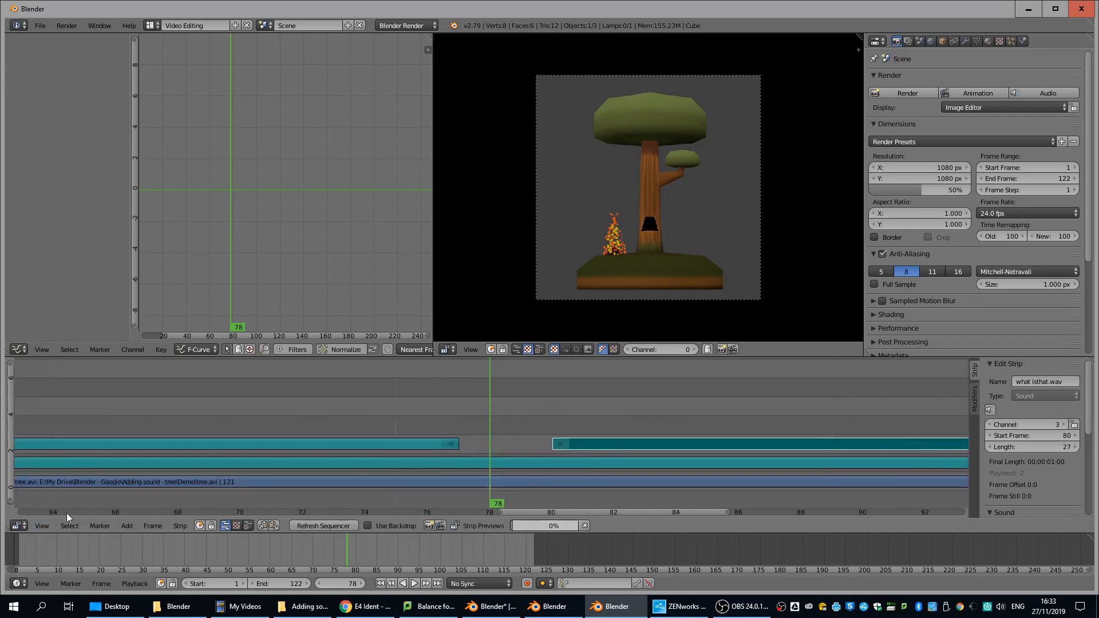
Step: Switch waveform drawing to Use Strip Option and back to Waveforms On to compare how the strips are drawn
left_click(42, 526)
mouse_move(81, 426)
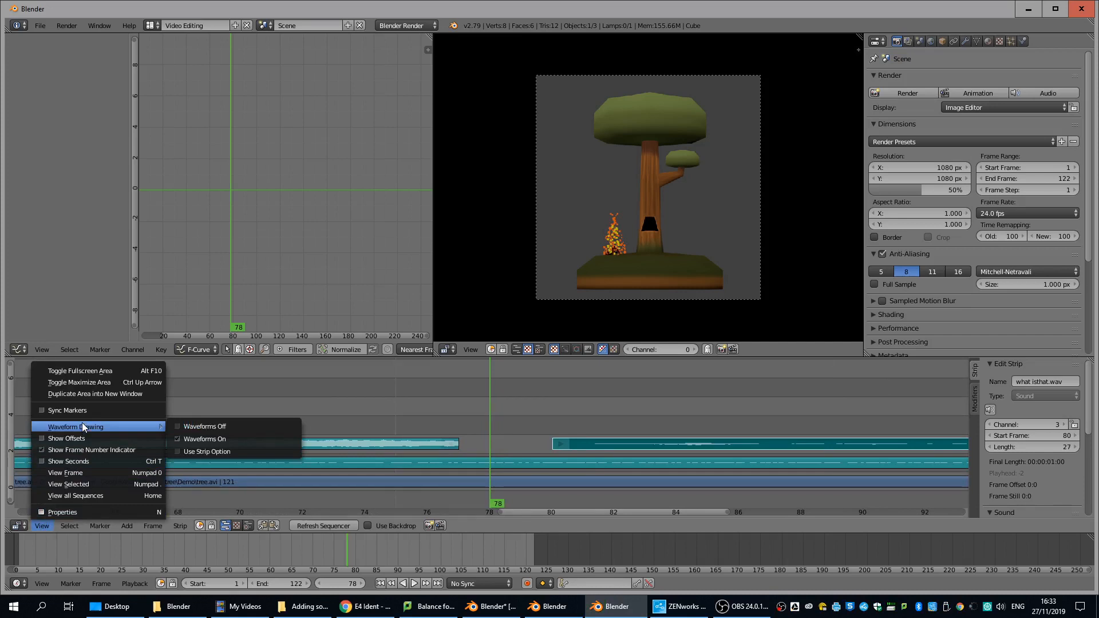
left_click(204, 451)
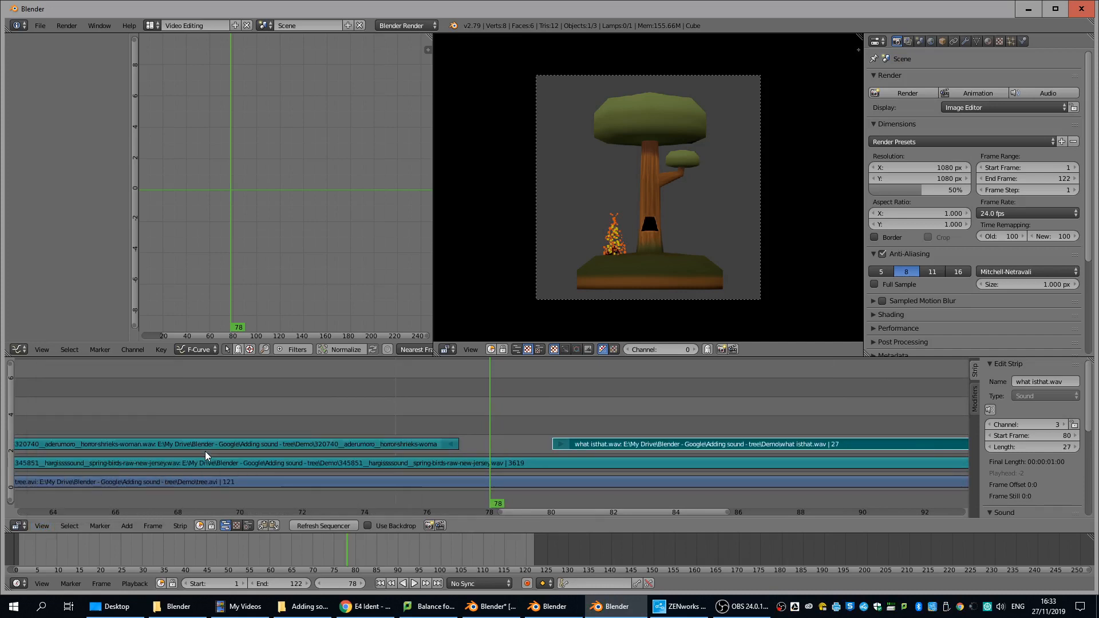
left_click(19, 525)
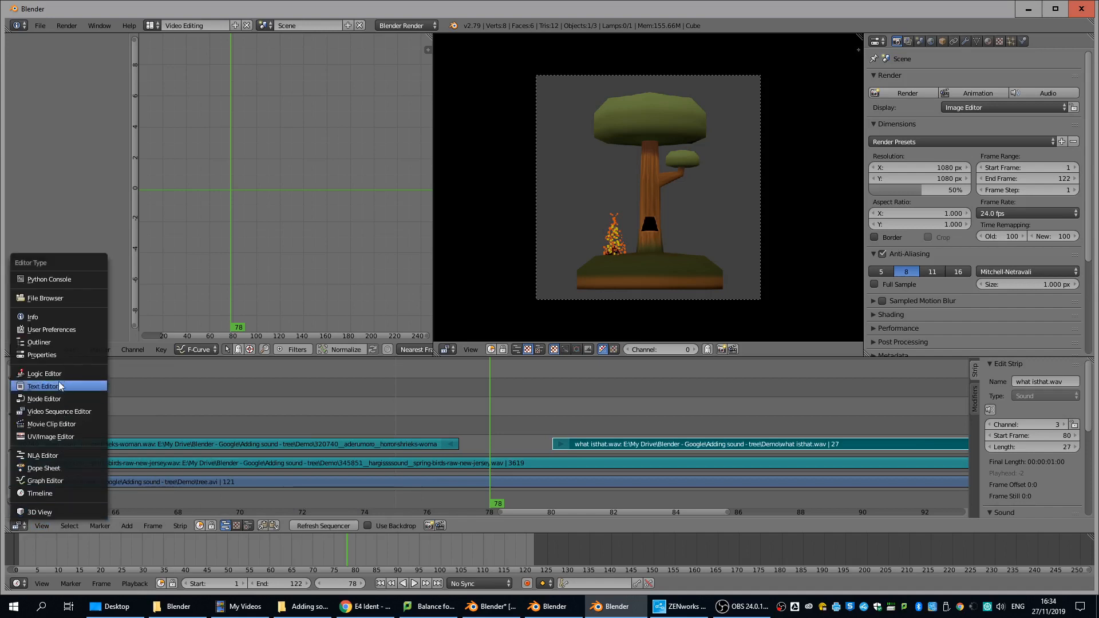
left_click(39, 528)
left_click(40, 525)
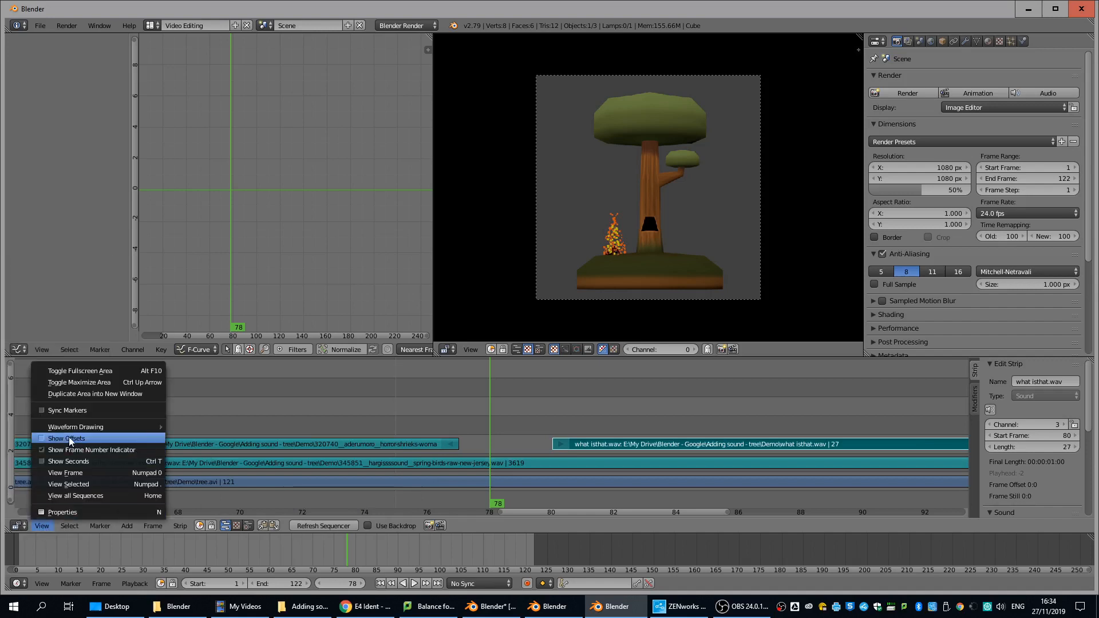
mouse_move(76, 427)
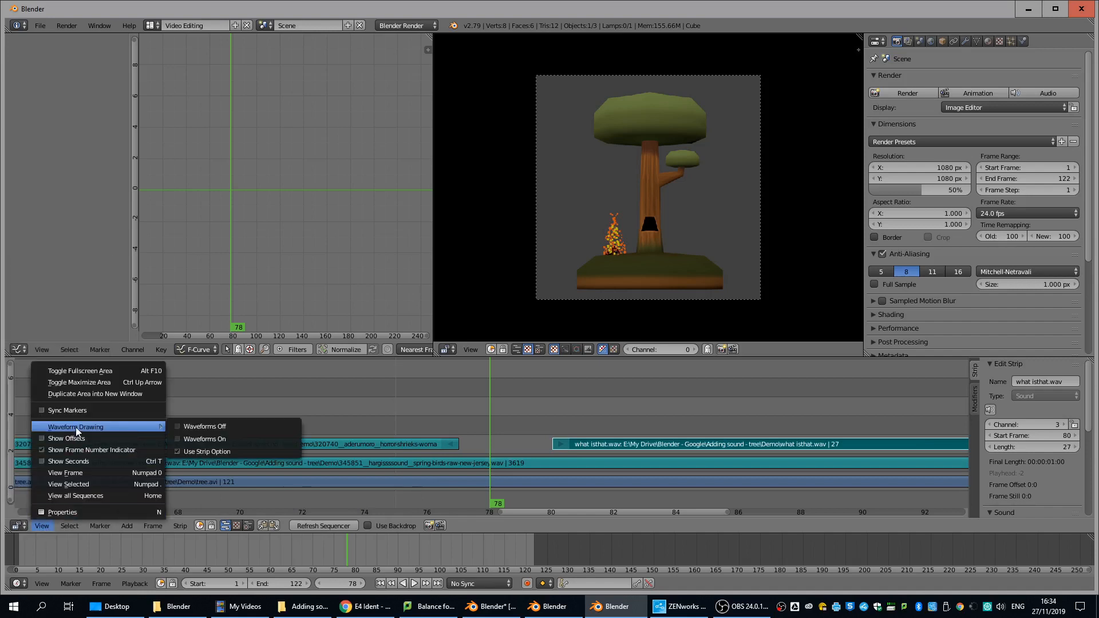
left_click(208, 438)
Step: Cut the what isthat.wav strip at frame 81, just before its waveform starts, and delete the silent part before the cut
scroll(633, 448, "up", 3)
scroll(635, 449, "up", 1)
middle_click_drag(808, 445, 575, 443)
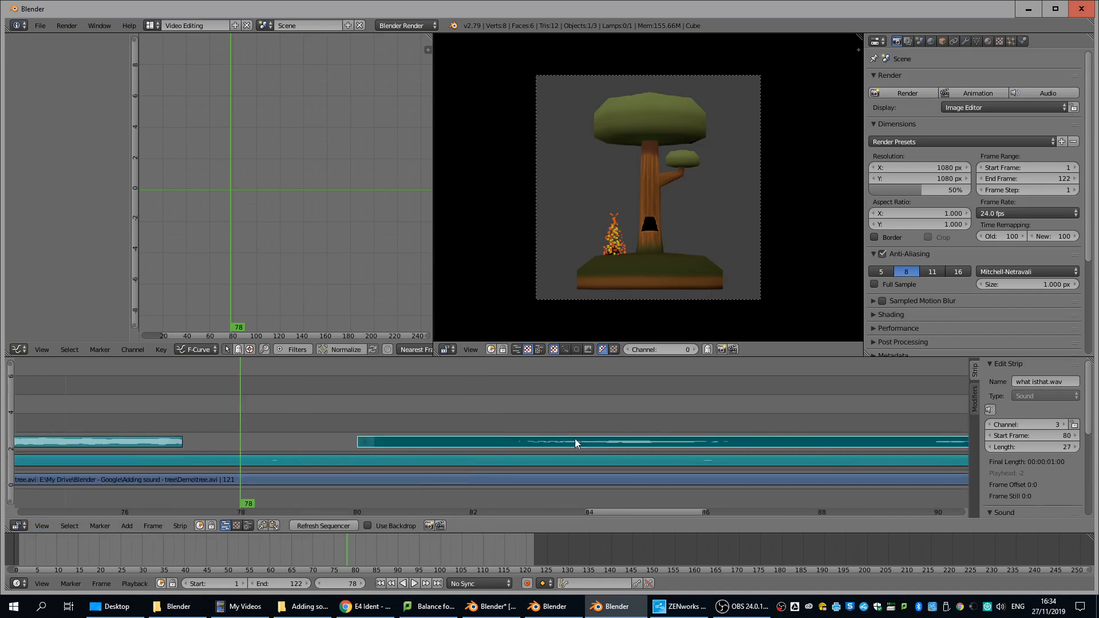
left_click_drag(608, 358, 607, 107)
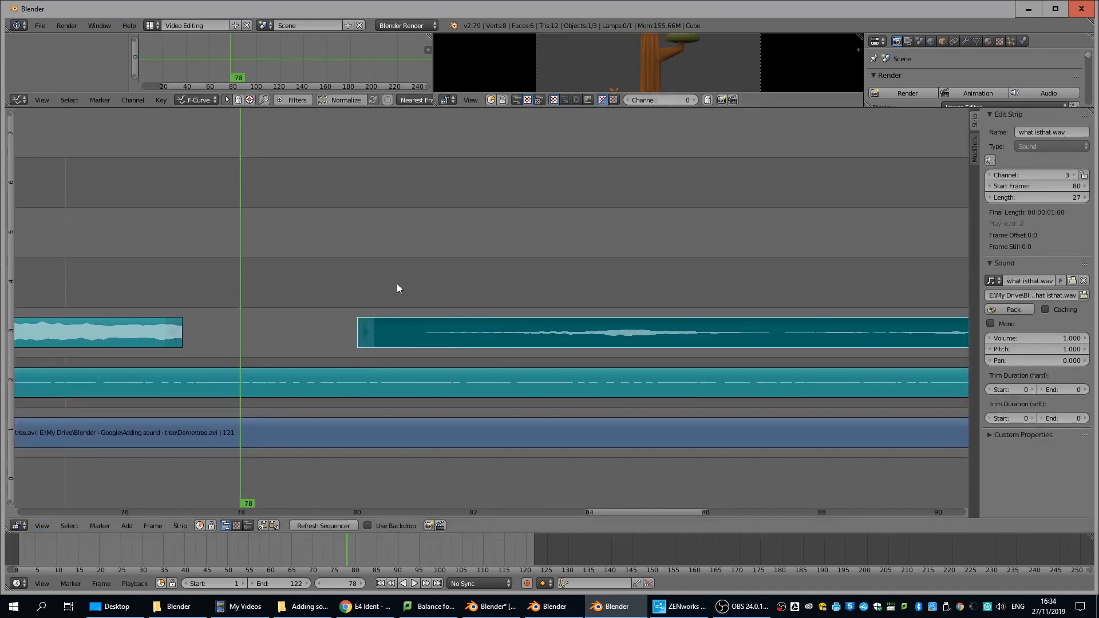
left_click_drag(244, 327, 451, 338)
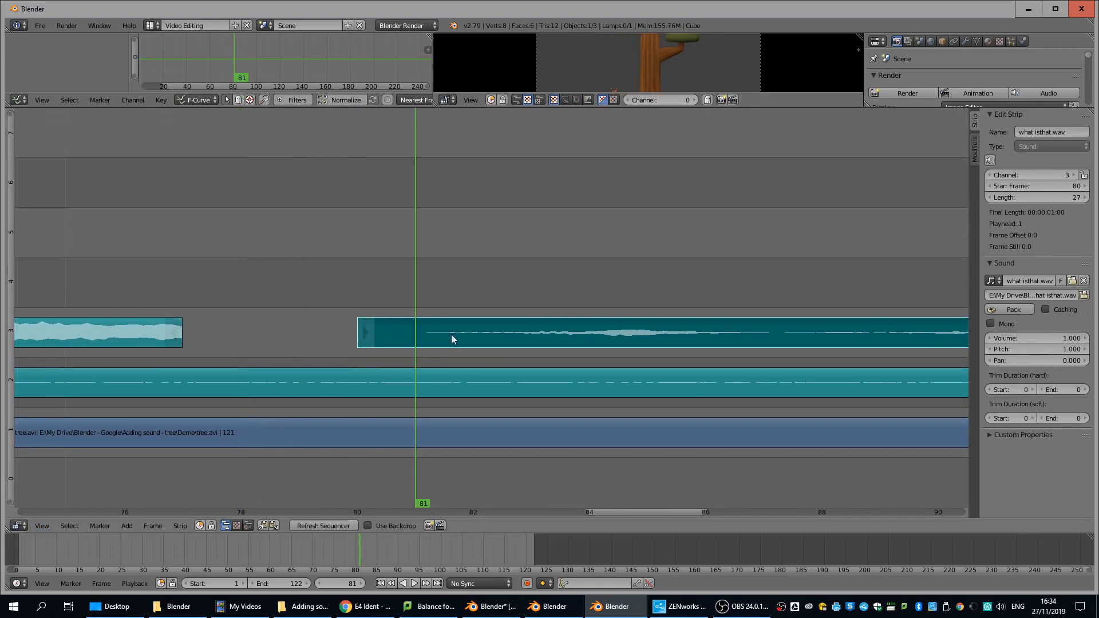
key("Right")
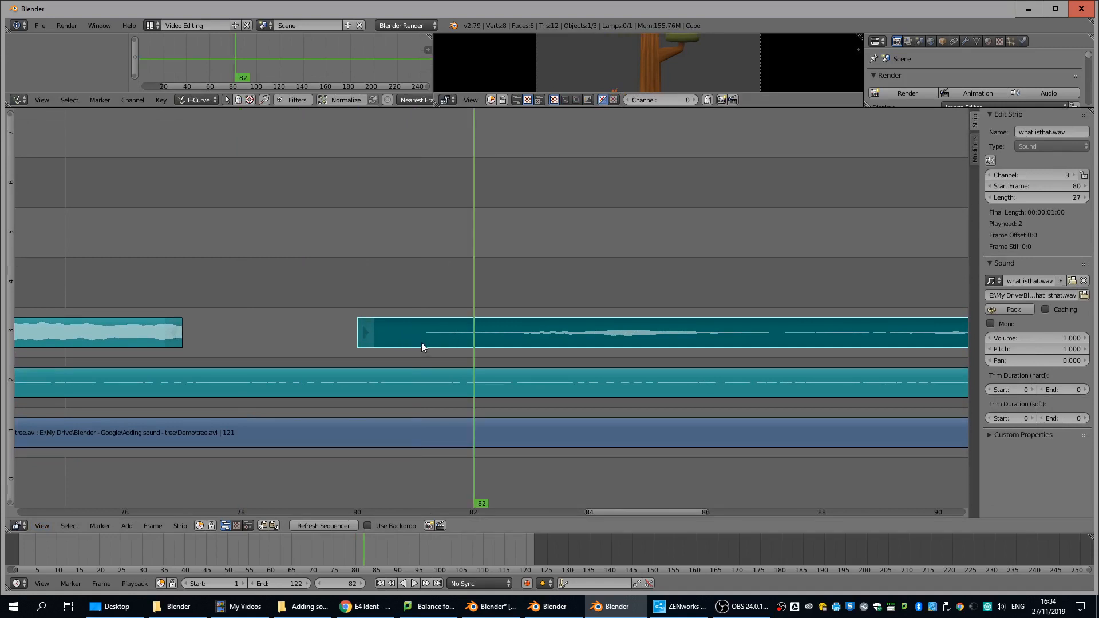
left_click(424, 336)
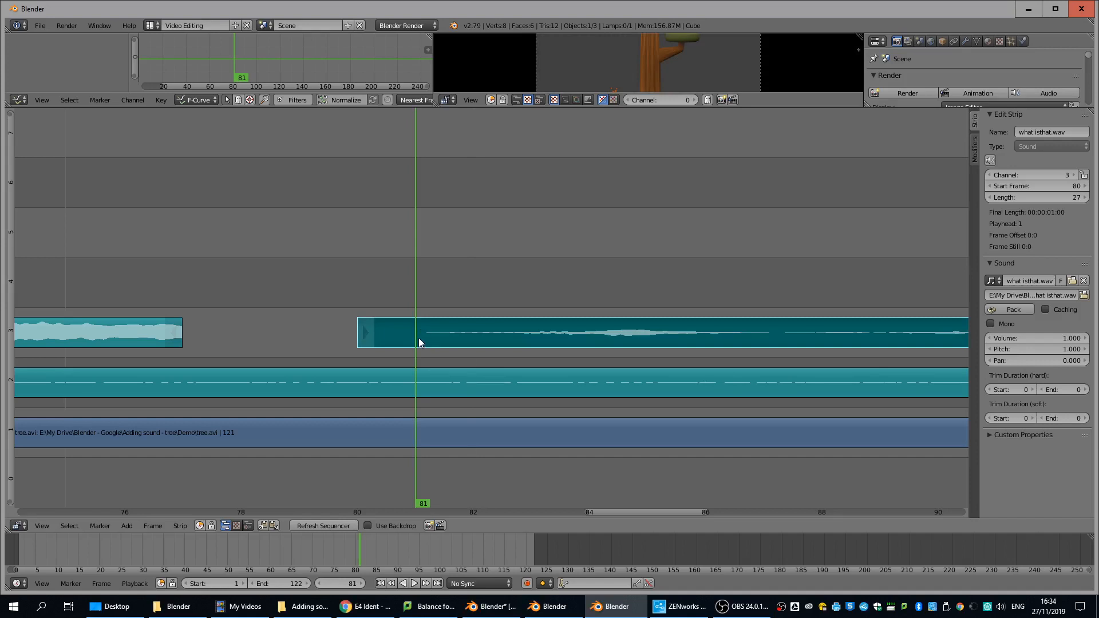
key("k")
right_click(393, 334)
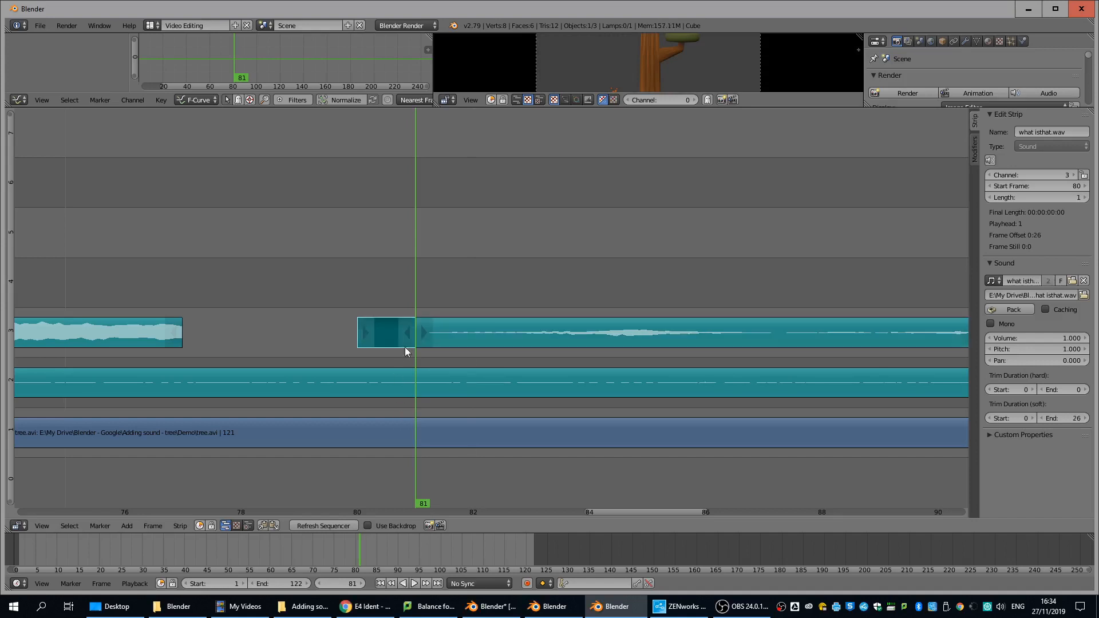
key("x")
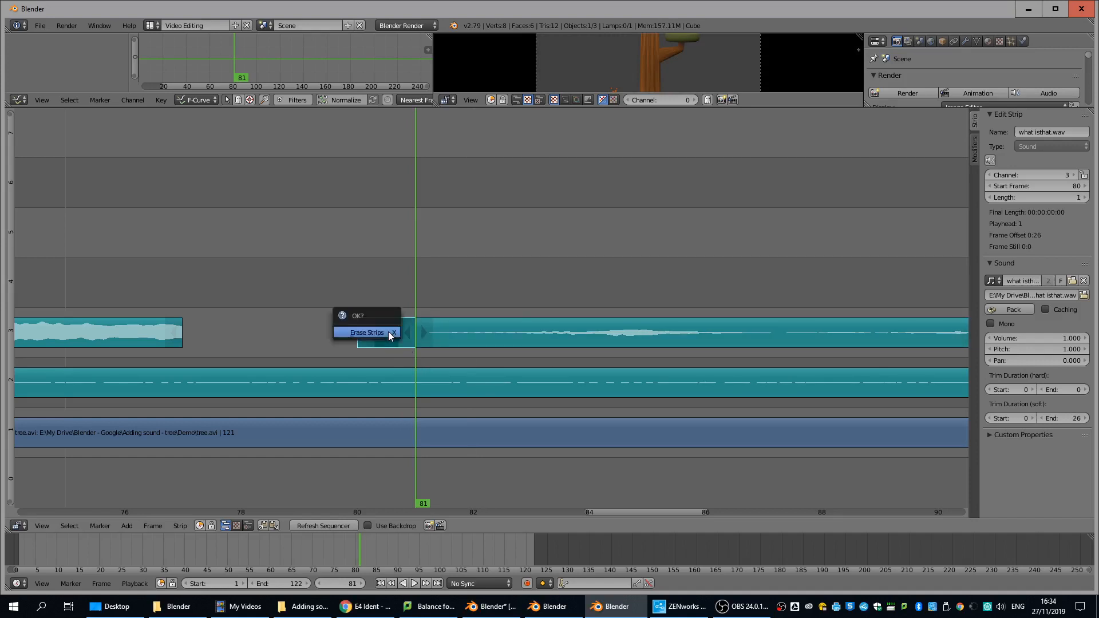
left_click(388, 331)
Step: Select the tree.avi movie strip with all strips in view and widen the sequencer's properties sidebar
scroll(468, 331, "down", 4)
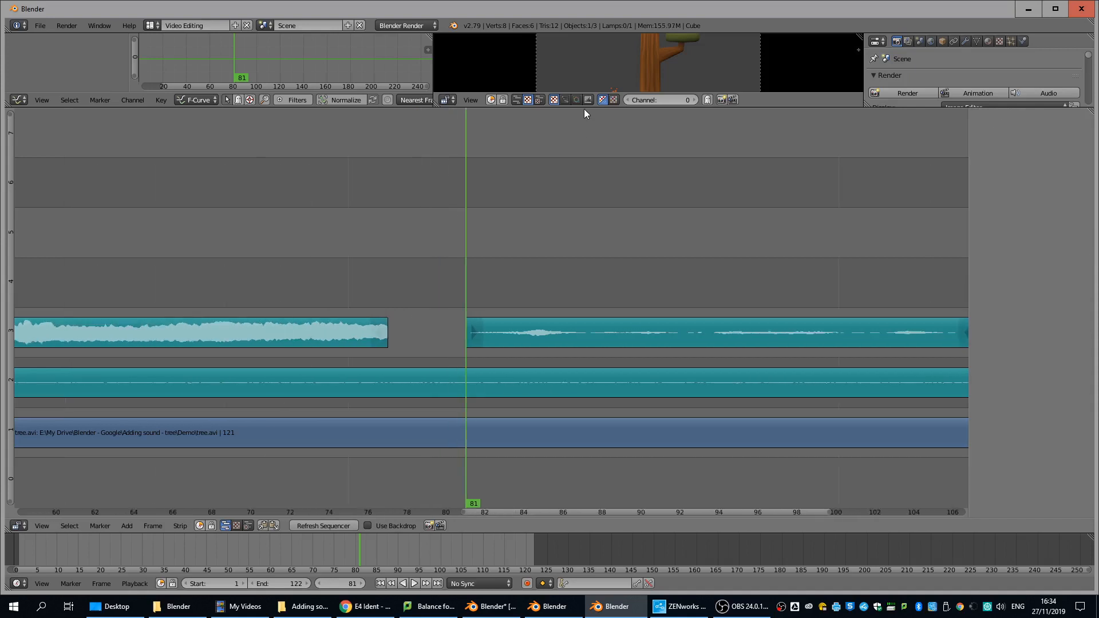
left_click_drag(581, 107, 543, 221)
middle_click_drag(210, 369, 460, 367)
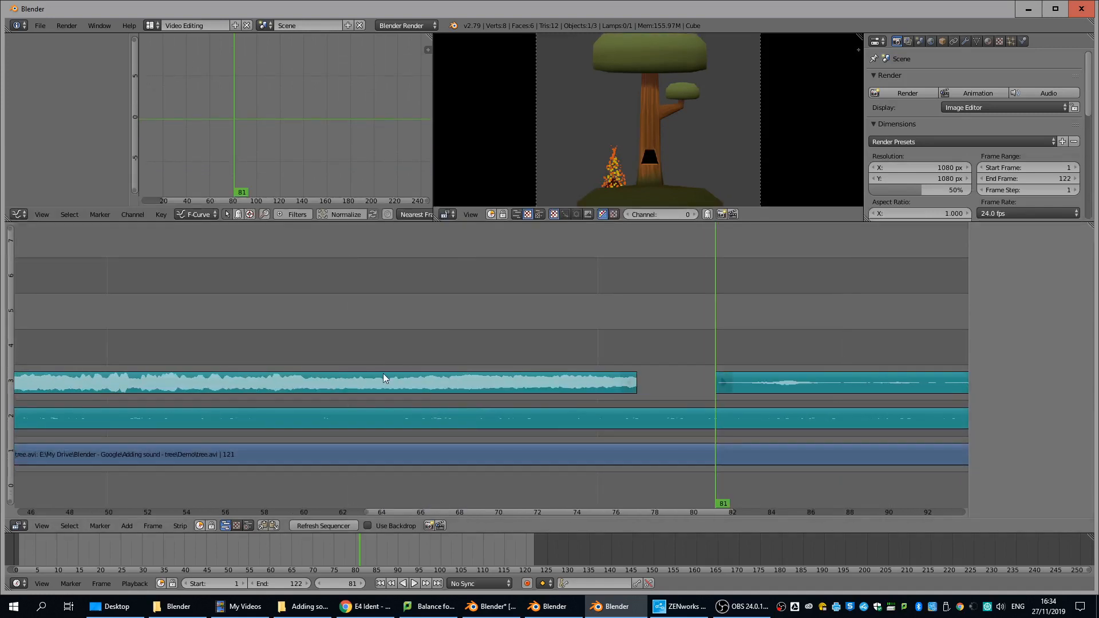
scroll(385, 375, "down", 8)
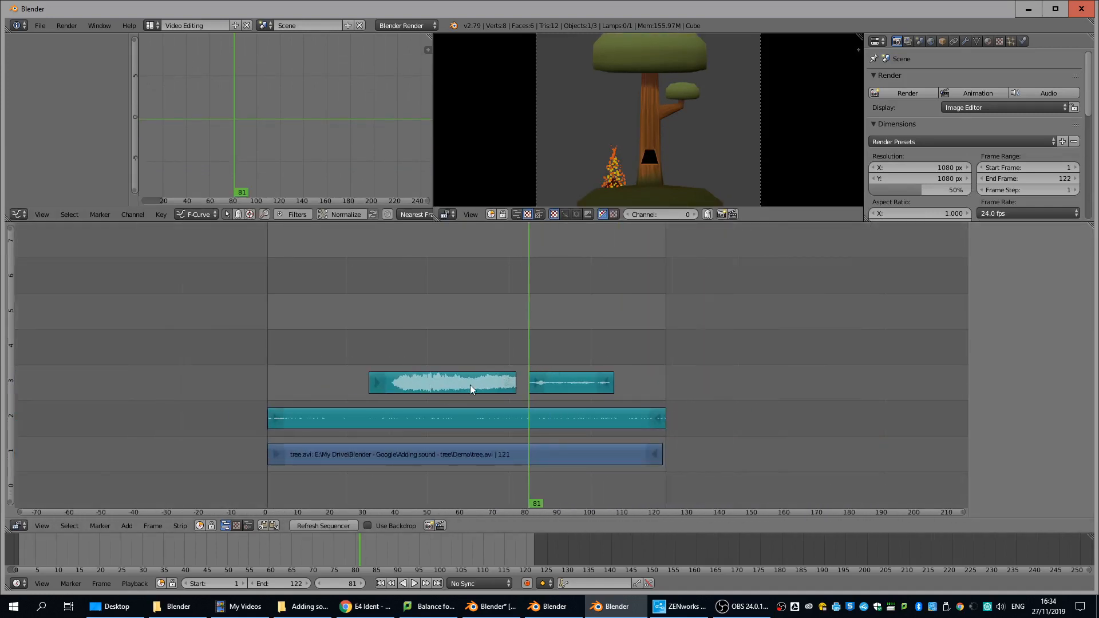
right_click(444, 457)
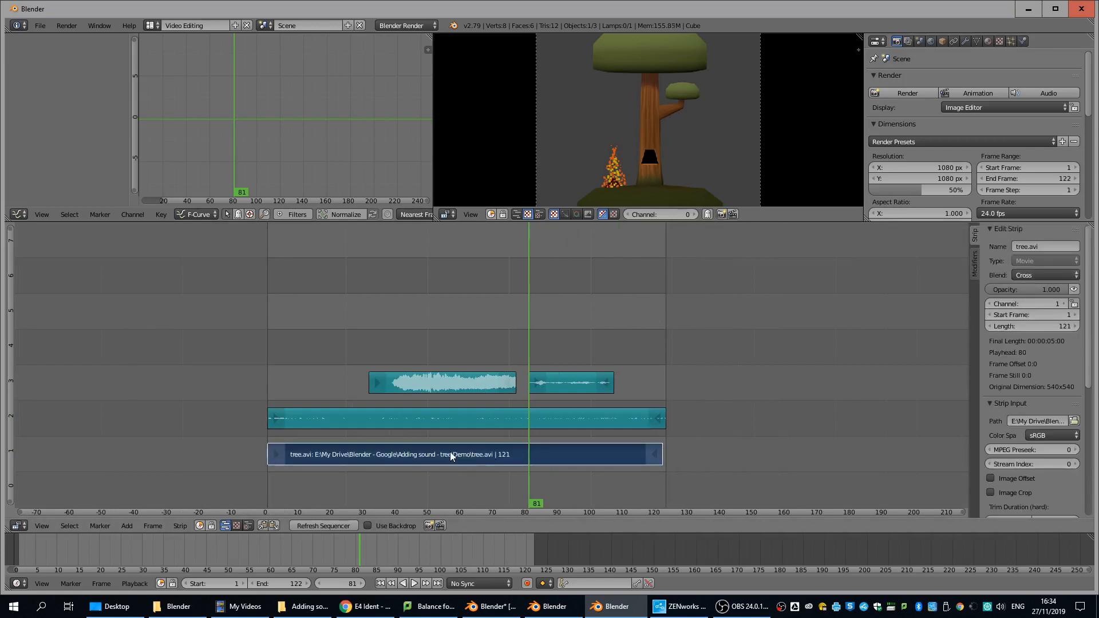
left_click_drag(687, 227, 687, 326)
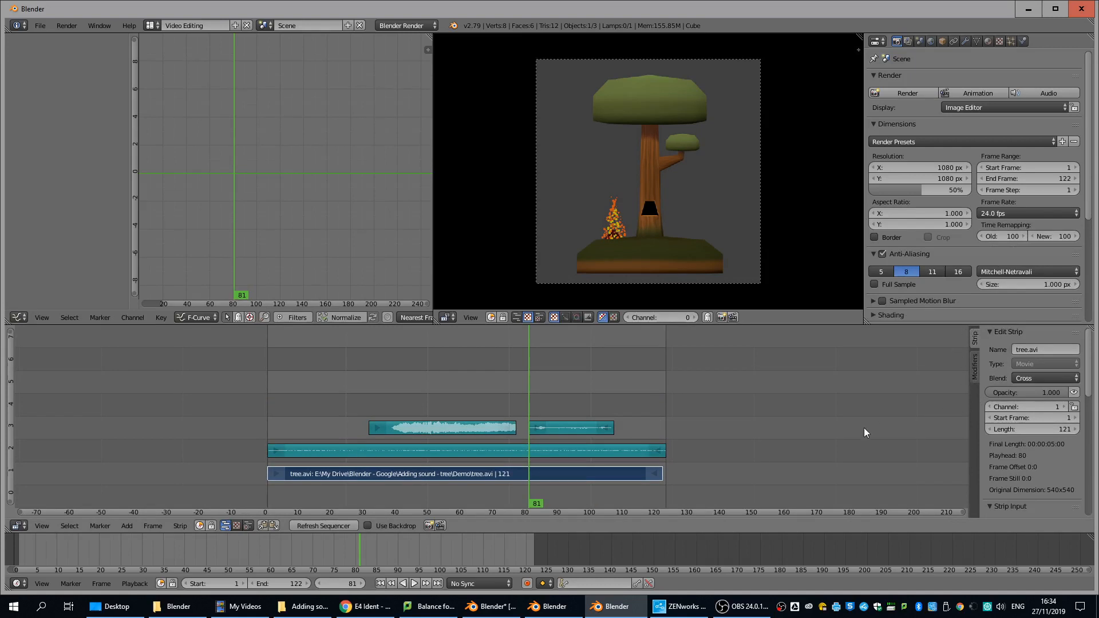
key("n")
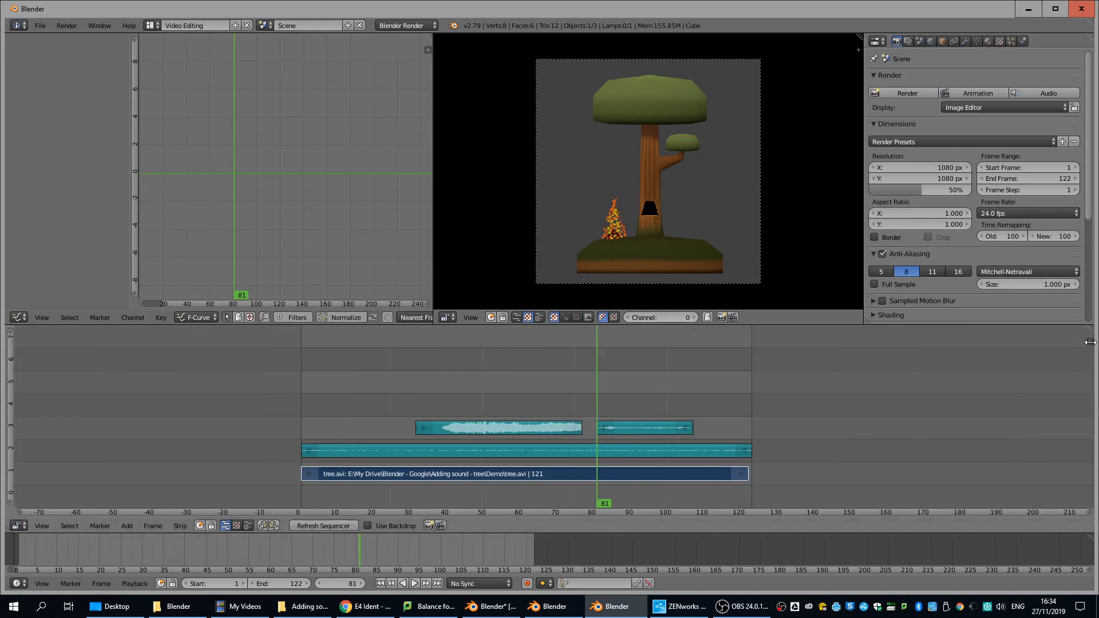
key("n")
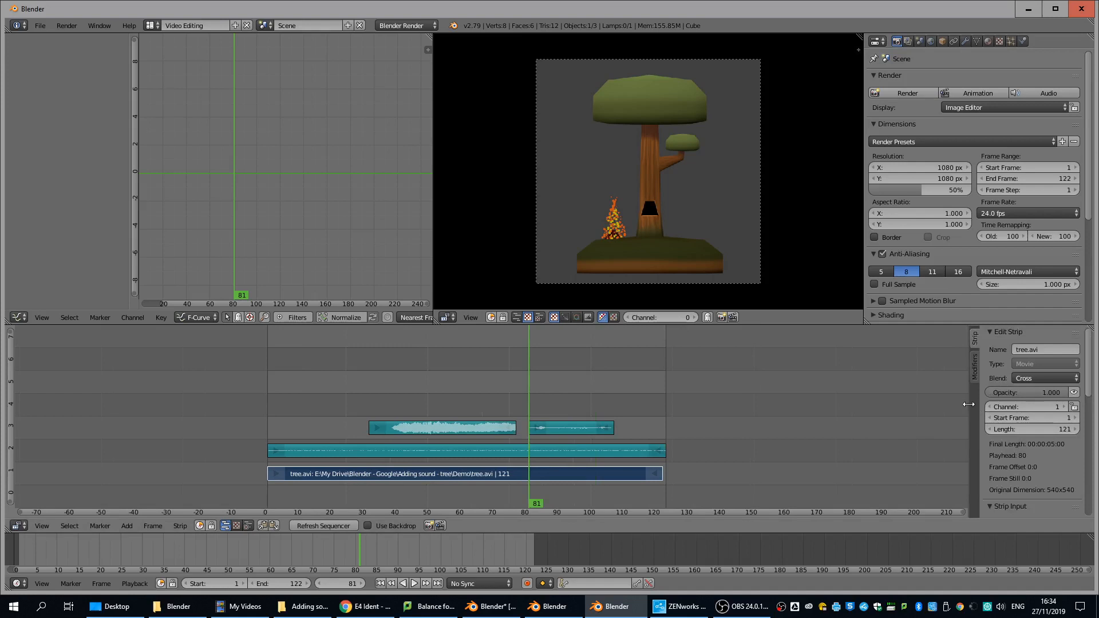
left_click_drag(971, 409, 863, 365)
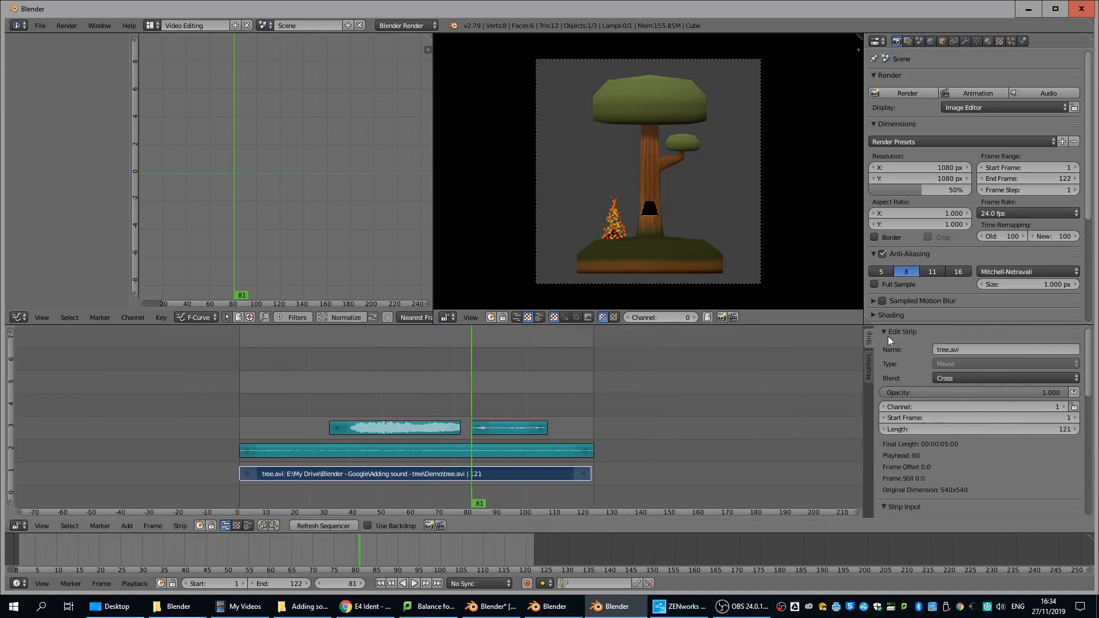
scroll(959, 496, "down", 3)
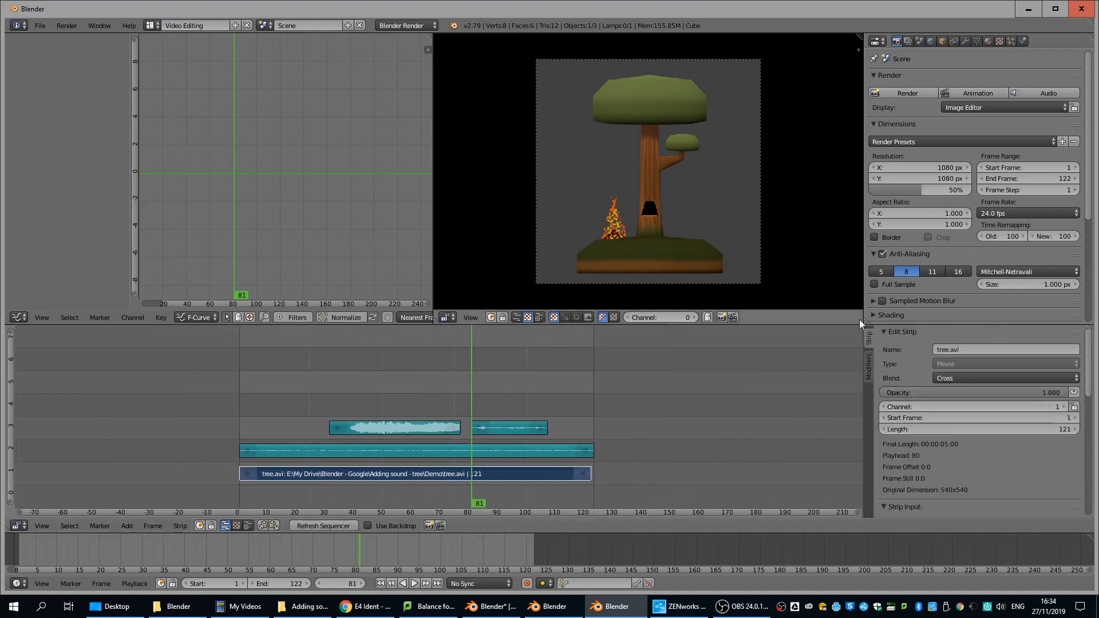
Step: Add a Curves modifier to the tree.avi strip and enlarge the sequencer area to show its whole curve
left_click(868, 367)
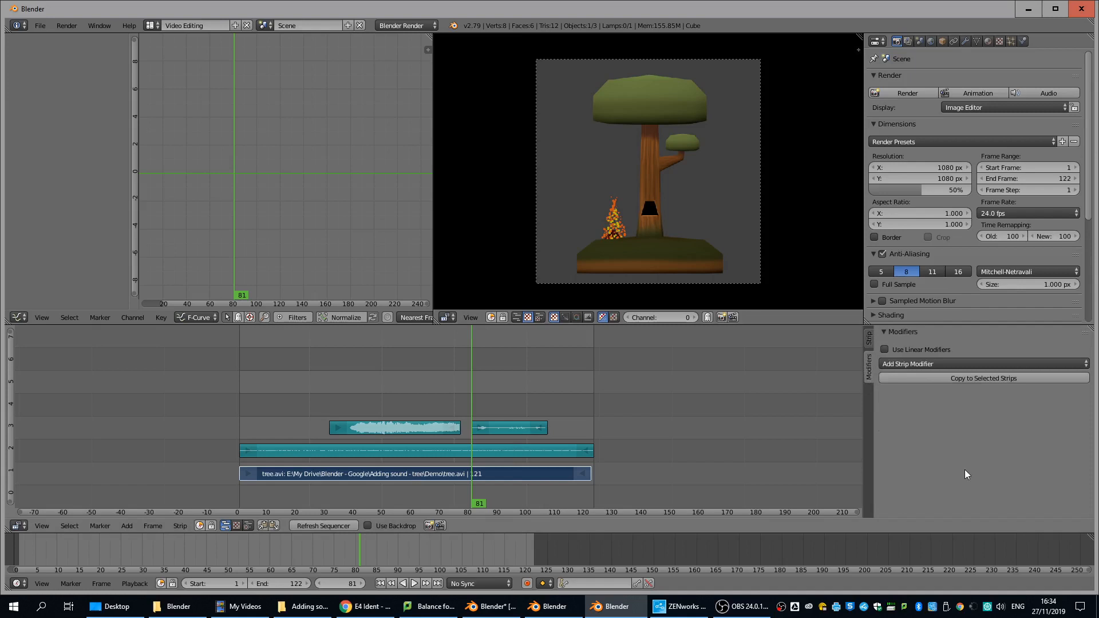
left_click(912, 362)
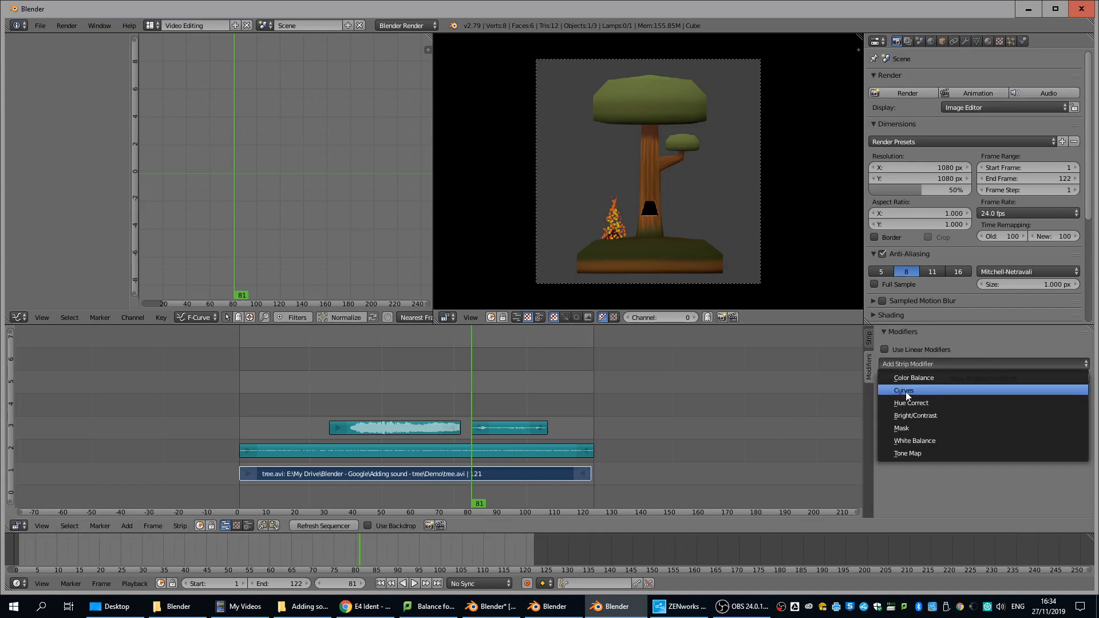
left_click(905, 392)
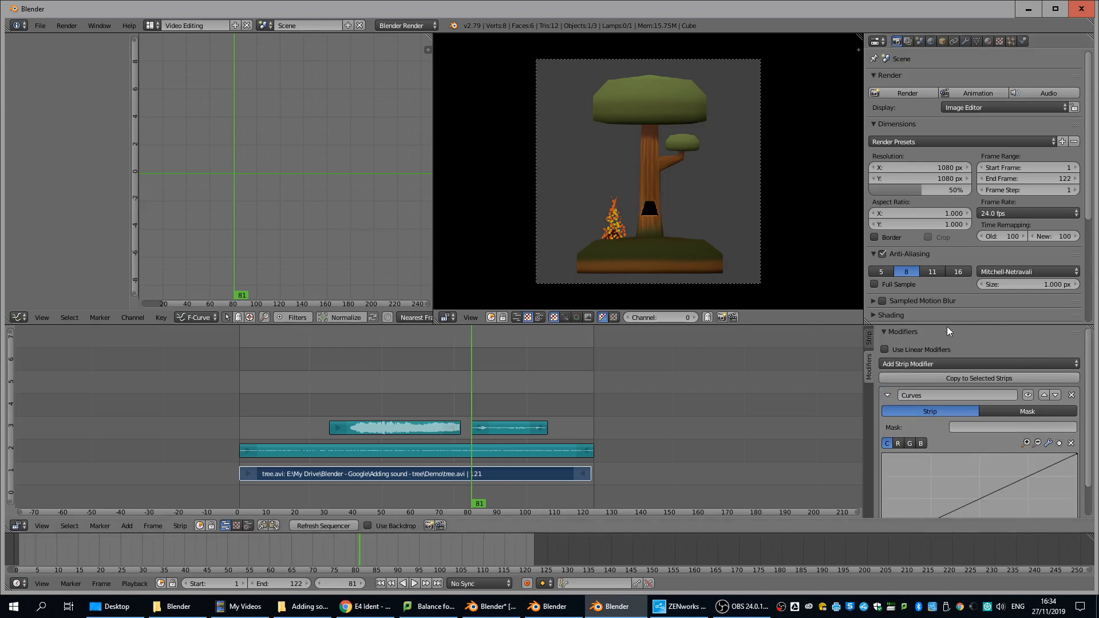
left_click_drag(946, 325, 946, 220)
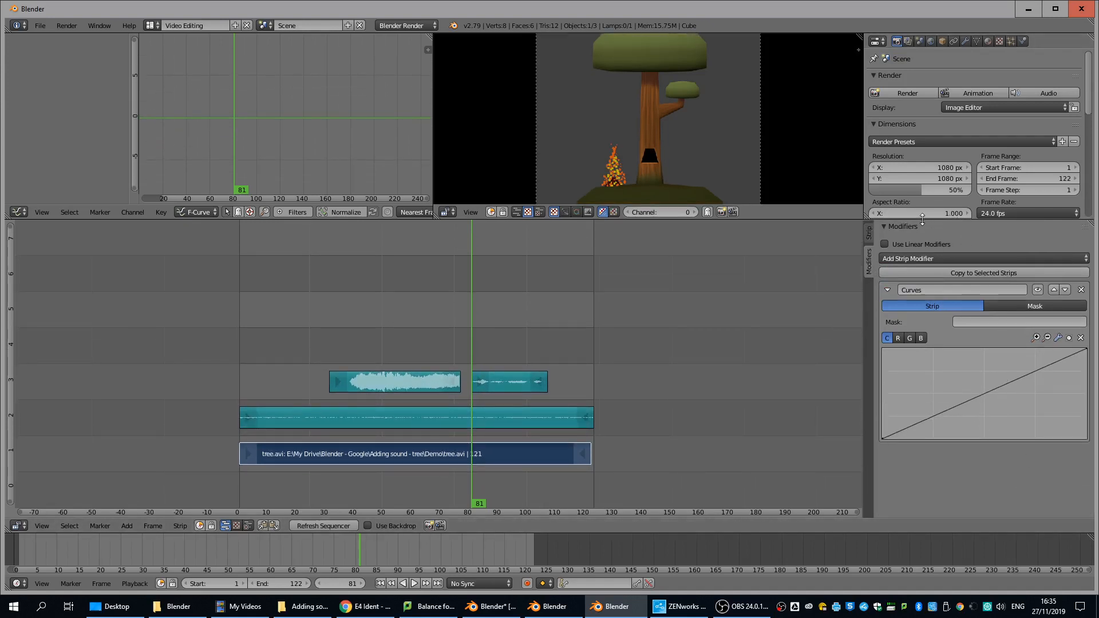
left_click_drag(922, 219, 925, 251)
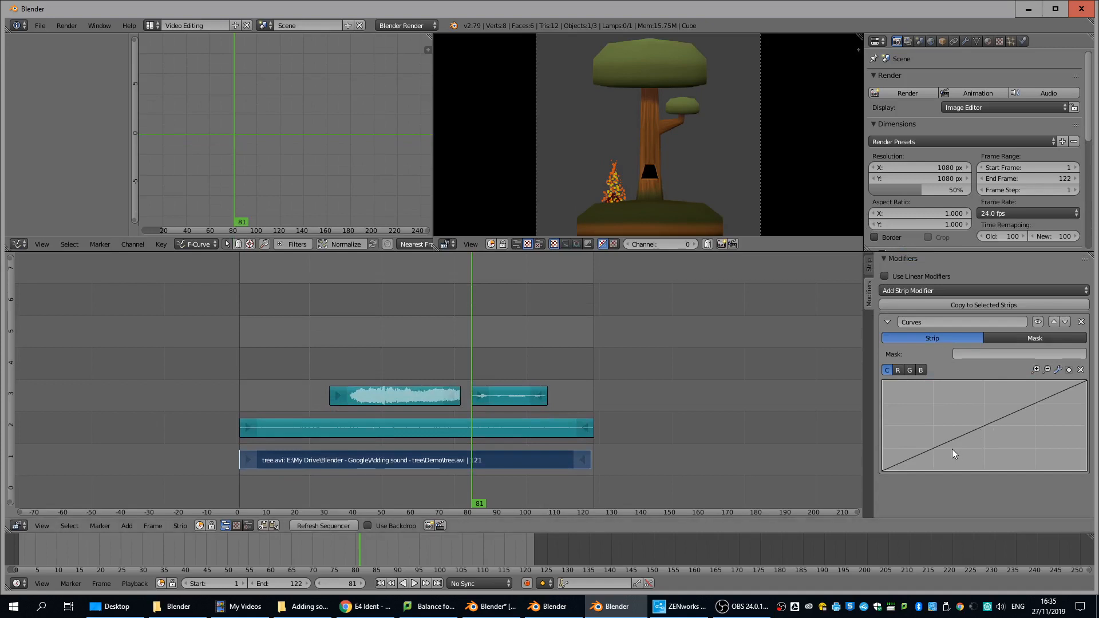
Step: Brighten the tree.avi strip by raising its curve through points at about X 0.29, Y 0.54 and X 0.63, Y 0.92
left_click_drag(945, 444, 935, 413)
left_click(1009, 389)
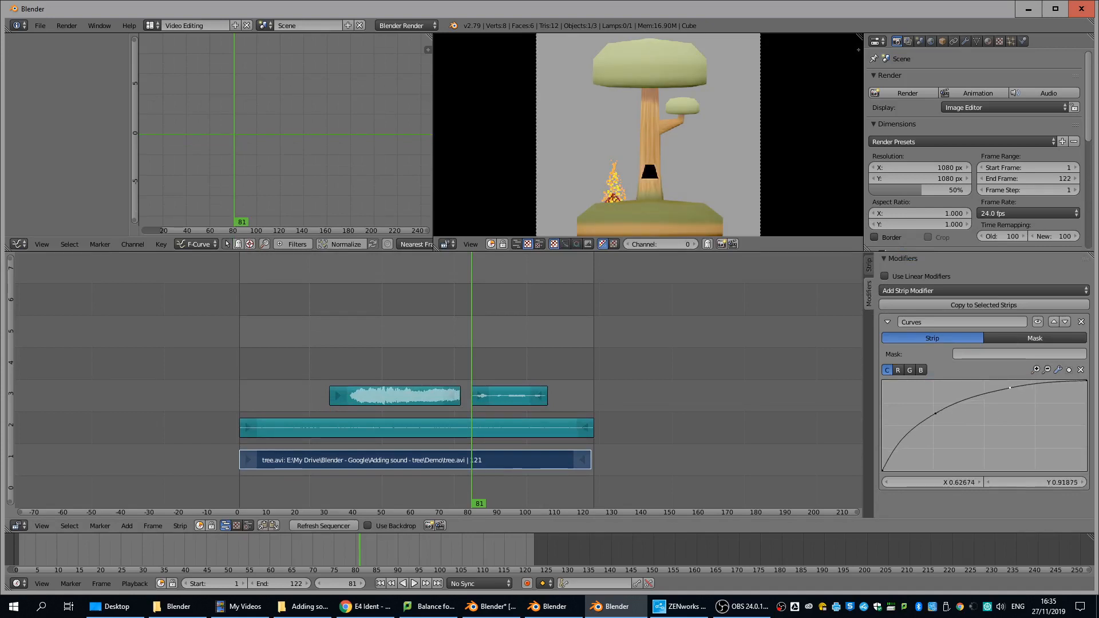
left_click_drag(938, 414, 945, 428)
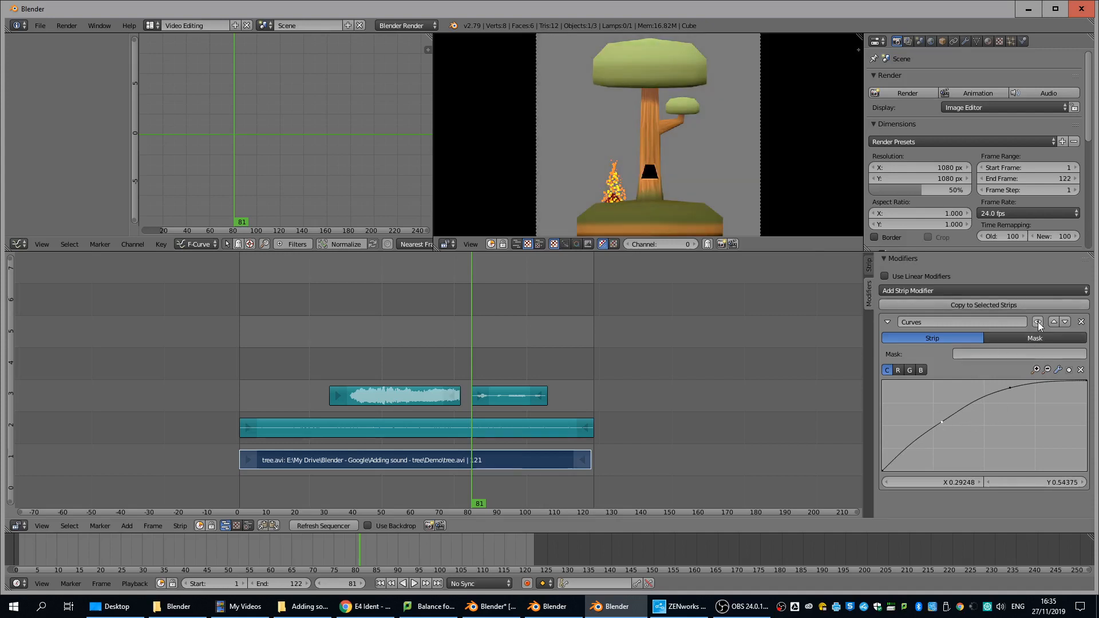
Step: Turn the Curves modifier off and on to compare the original and brightened preview
left_click(1037, 322)
left_click(1037, 322)
left_click(1038, 322)
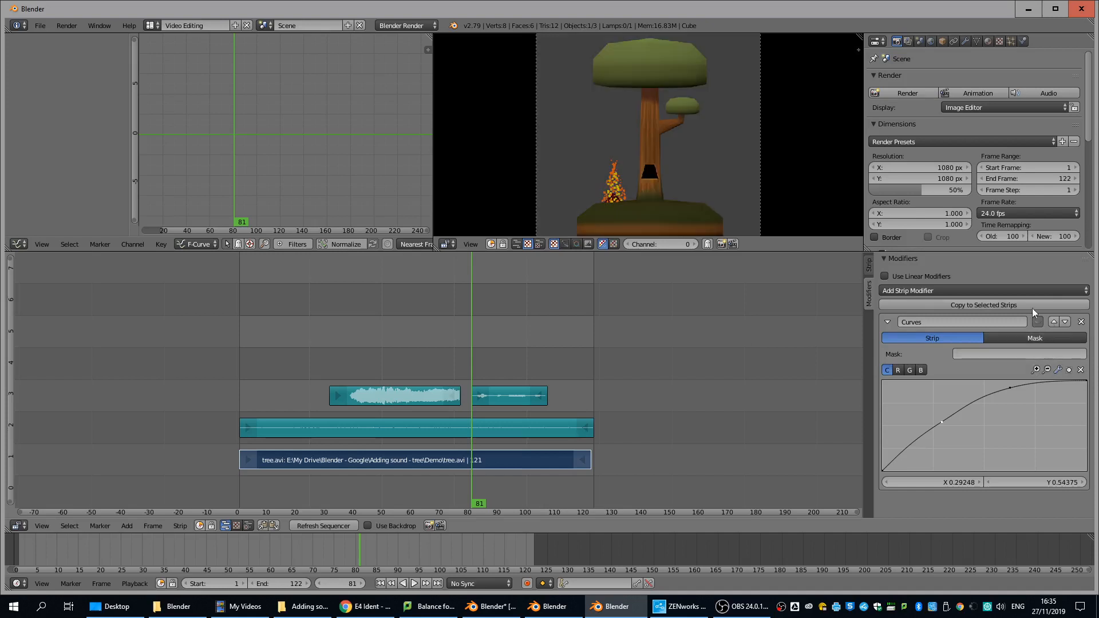
left_click(1037, 322)
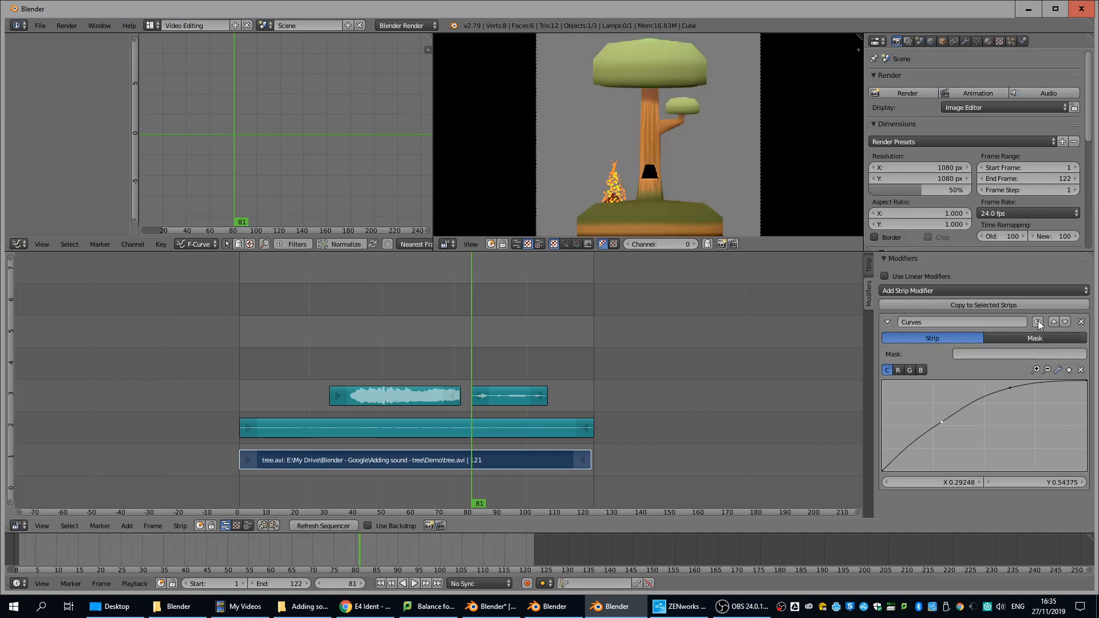
left_click(1037, 322)
left_click(1038, 322)
Step: Lower the darker curve point to about X 0.29, Y 0.51 and compare the preview without and with the Curves modifier
left_click(1009, 388)
left_click_drag(941, 422, 942, 429)
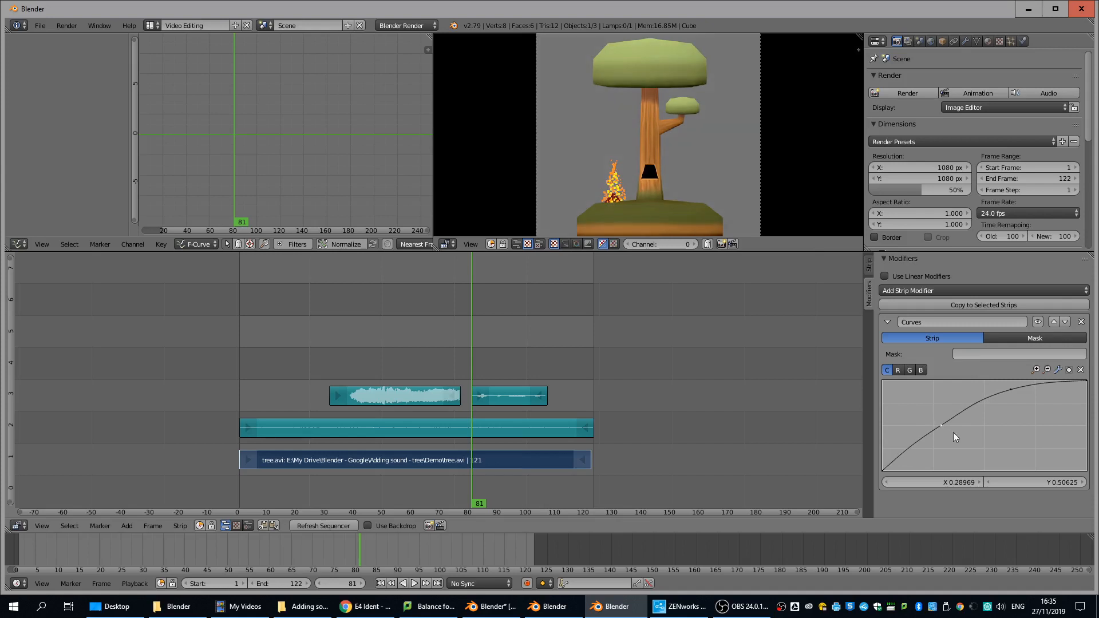
left_click(1038, 322)
left_click(1037, 323)
left_click(1037, 322)
left_click(1037, 322)
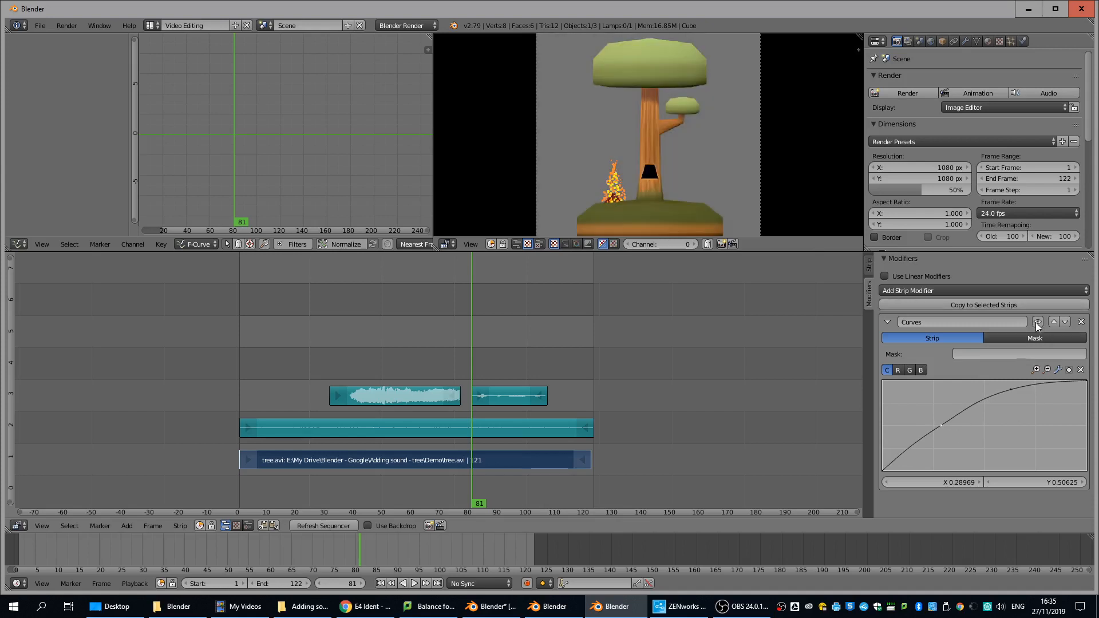
Step: Collapse the Curves modifier and add a Color Balance modifier to tree.avi with a pale violet Lift and a very faint violet Gain
left_click(886, 322)
left_click(982, 290)
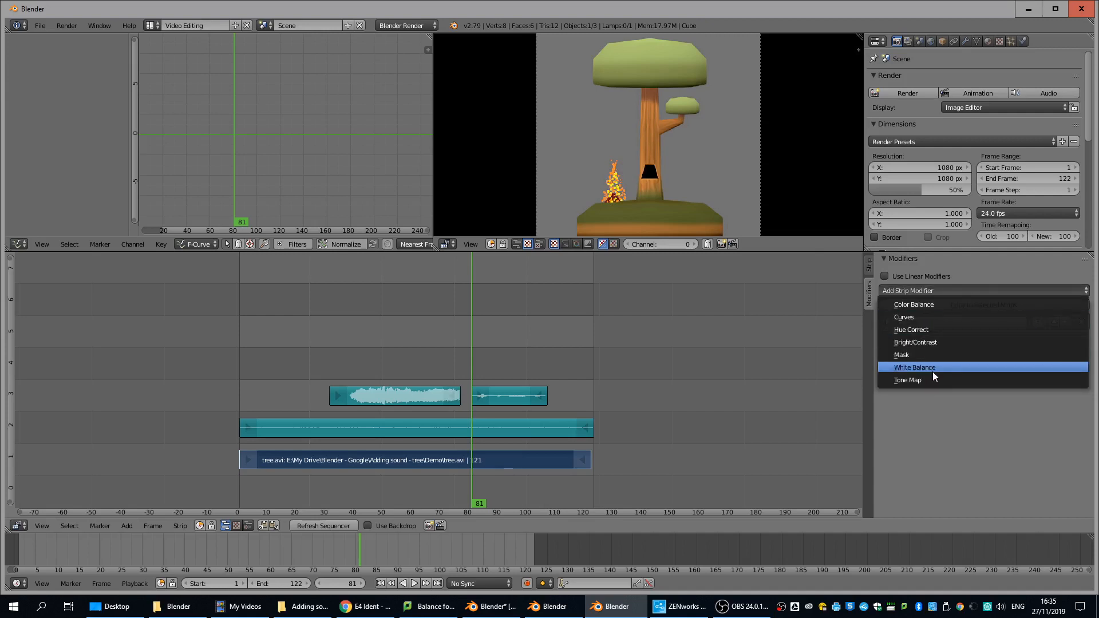
left_click(928, 306)
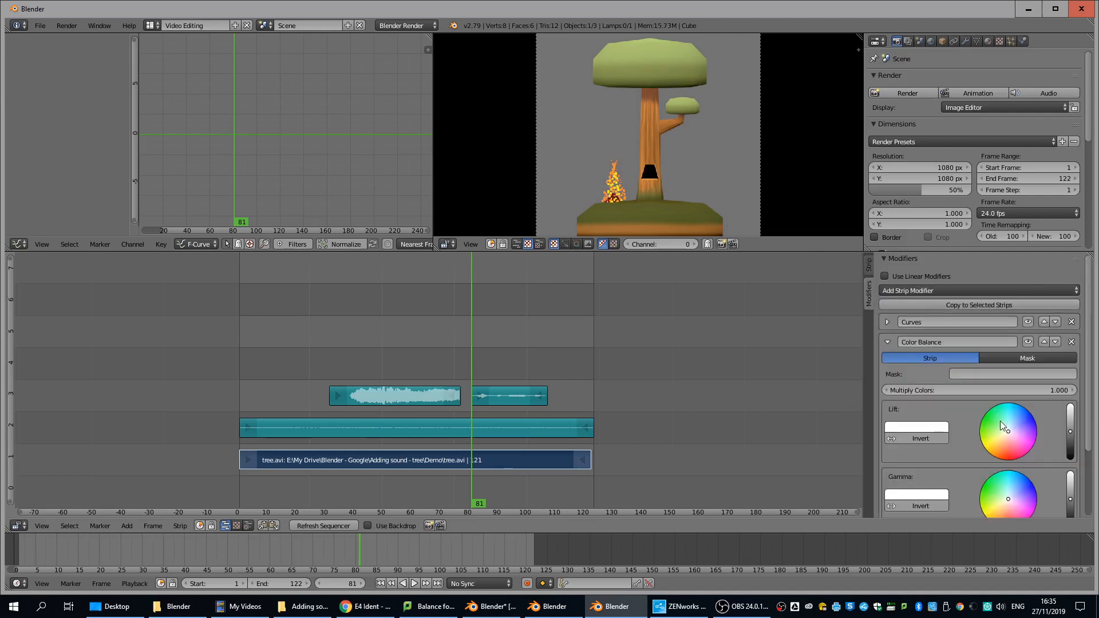
left_click_drag(1009, 433, 1022, 431)
left_click_drag(1088, 399, 1084, 478)
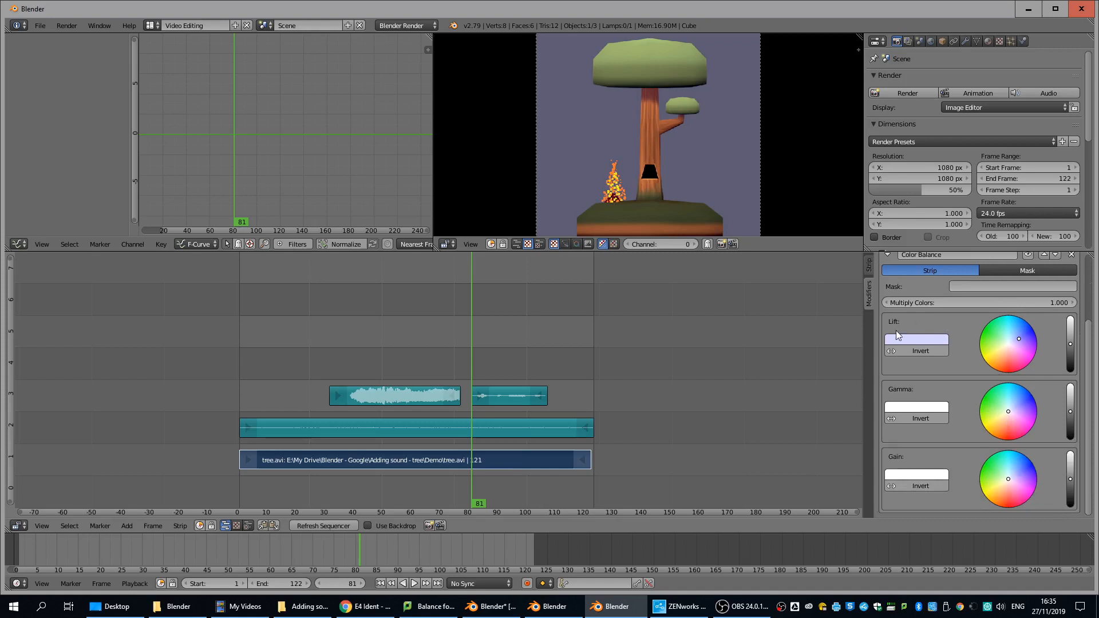
mouse_move(1008, 480)
left_mouse_down()
mouse_move(998, 473)
mouse_move(1014, 474)
left_mouse_up()
Step: Scrub through the tinted tree.avi strip, stop at frame 42 and add an Adjustment Layer effect strip there
left_click_drag(468, 461, 591, 454)
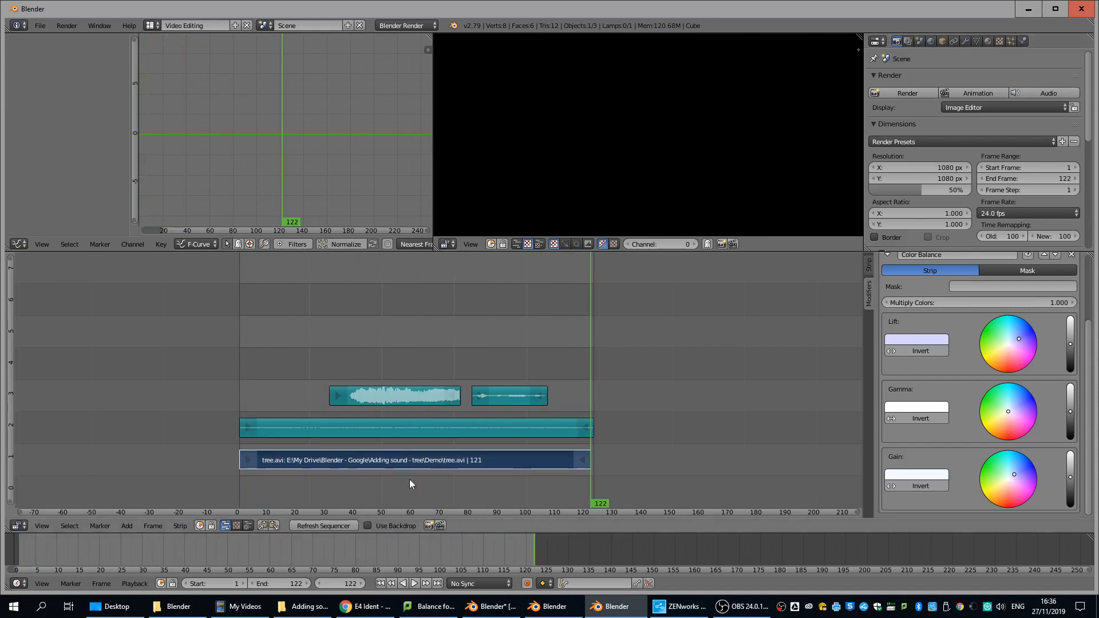
left_click_drag(590, 355, 358, 384)
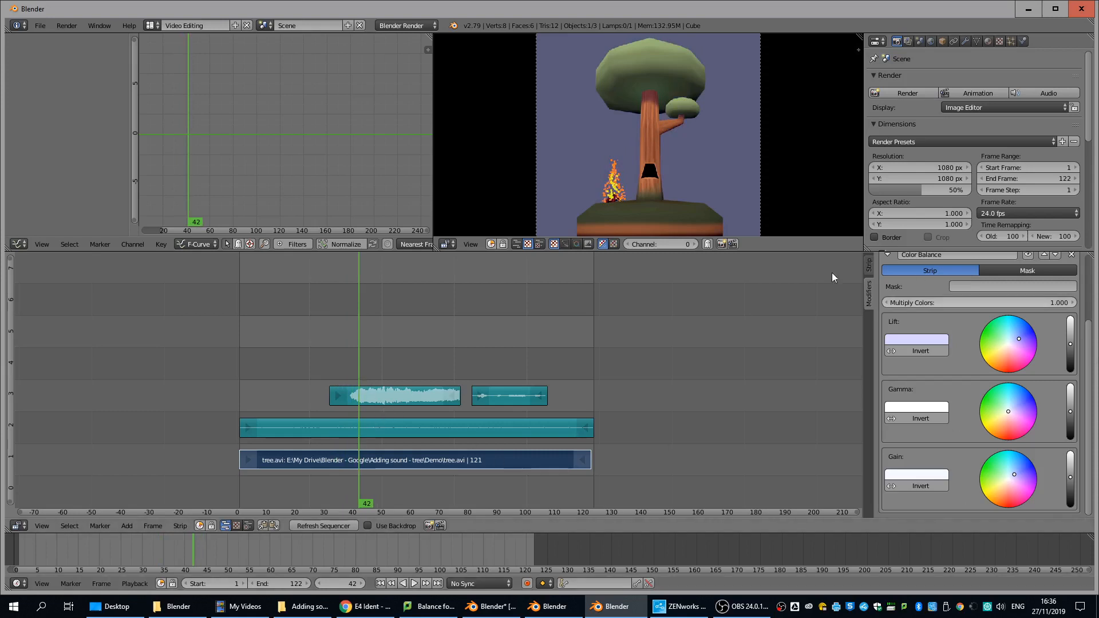
left_click(129, 526)
mouse_move(150, 447)
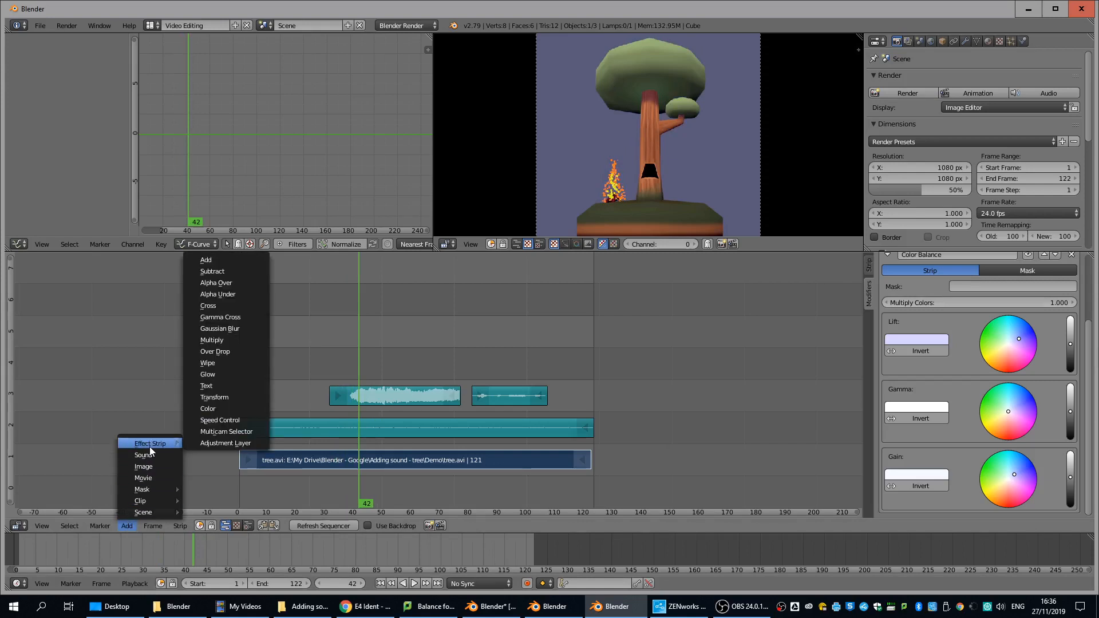
left_click(233, 444)
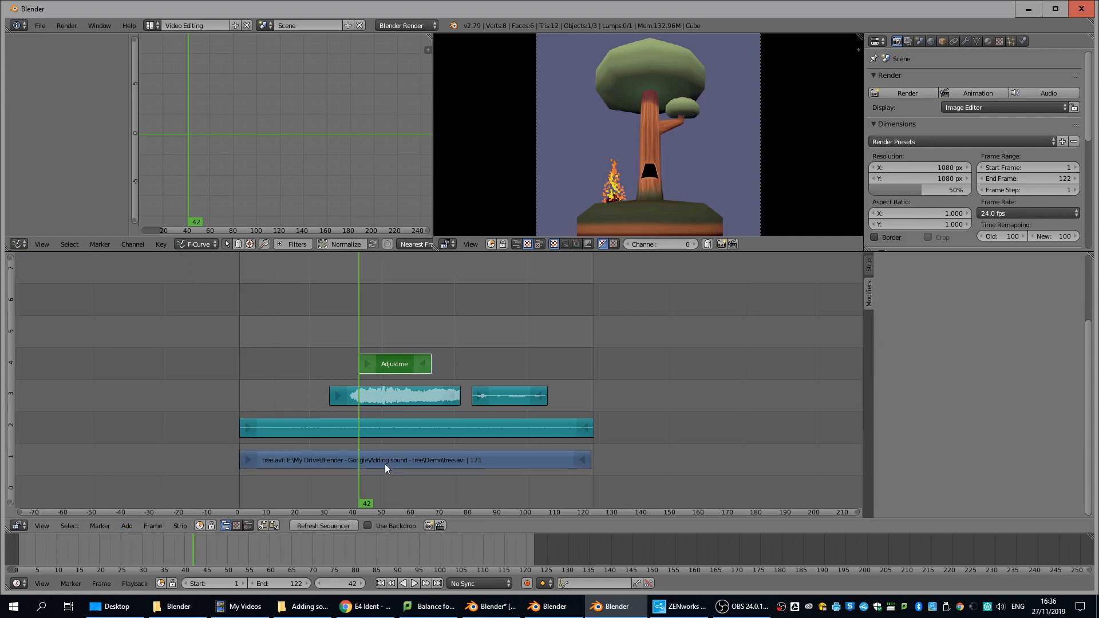
Step: Add a Color Balance modifier with a saturated red Lift to the adjustment strip and scrub across its start to check the effect
left_click(869, 293)
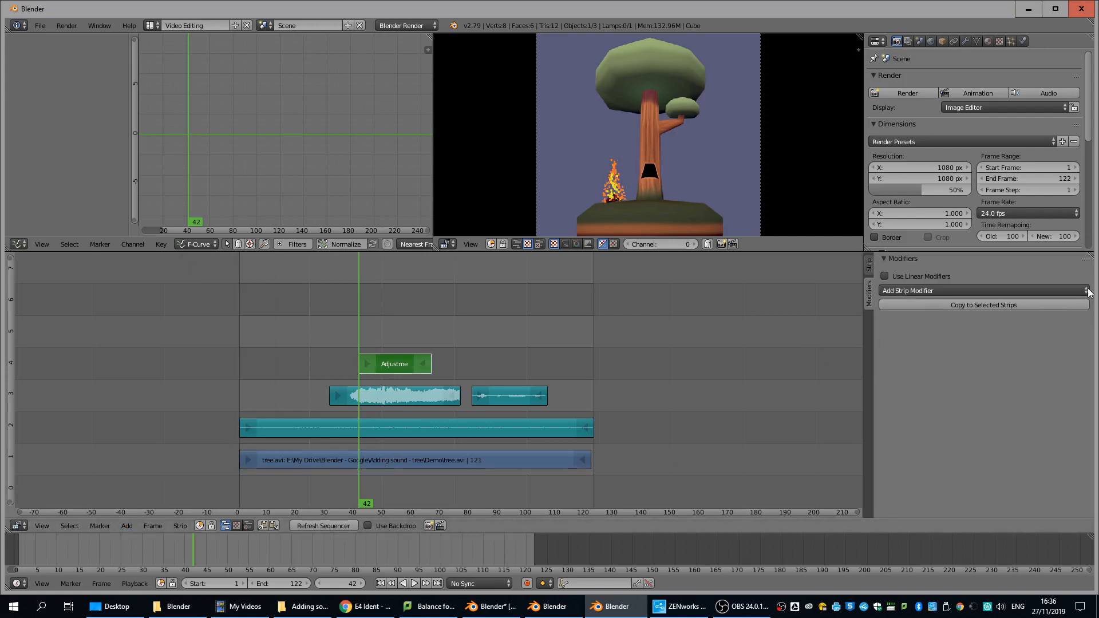
left_click(980, 291)
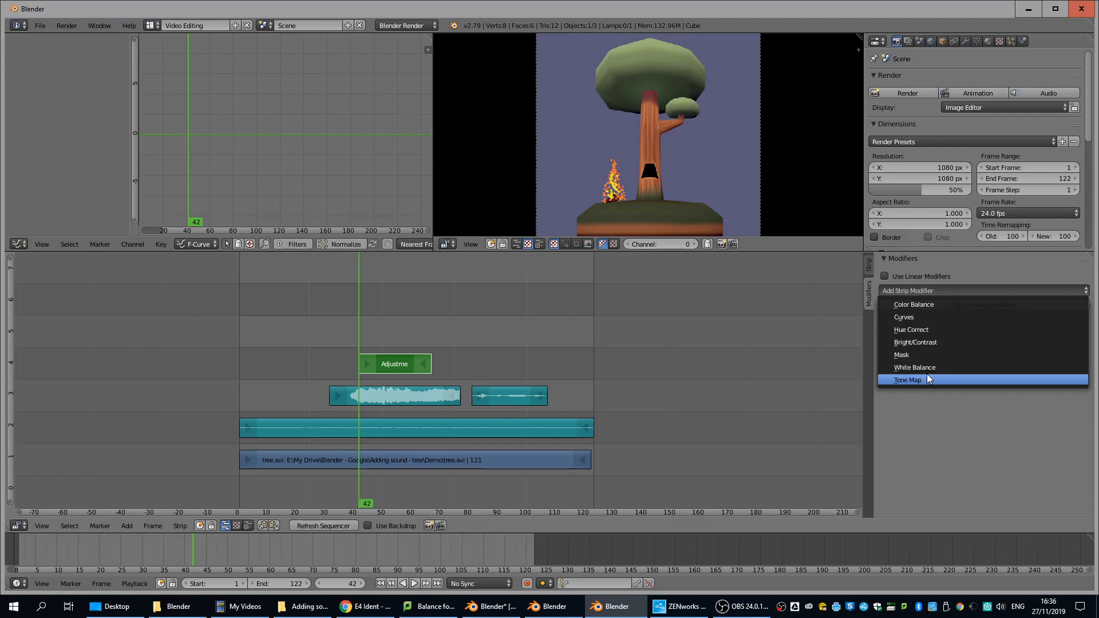
left_click(932, 305)
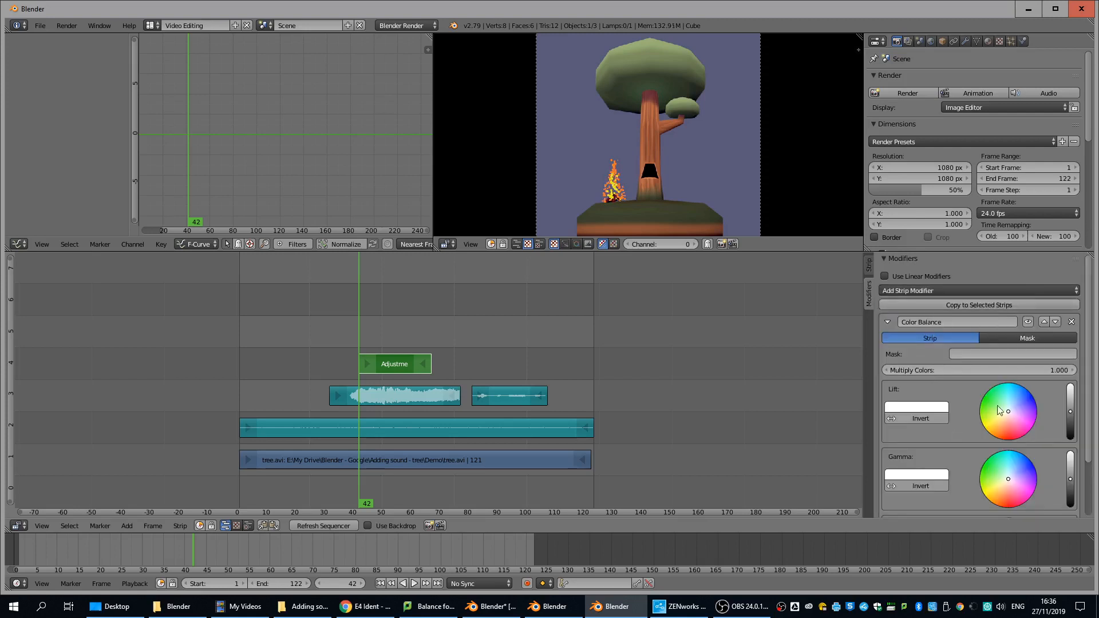
left_click_drag(1008, 411, 1007, 439)
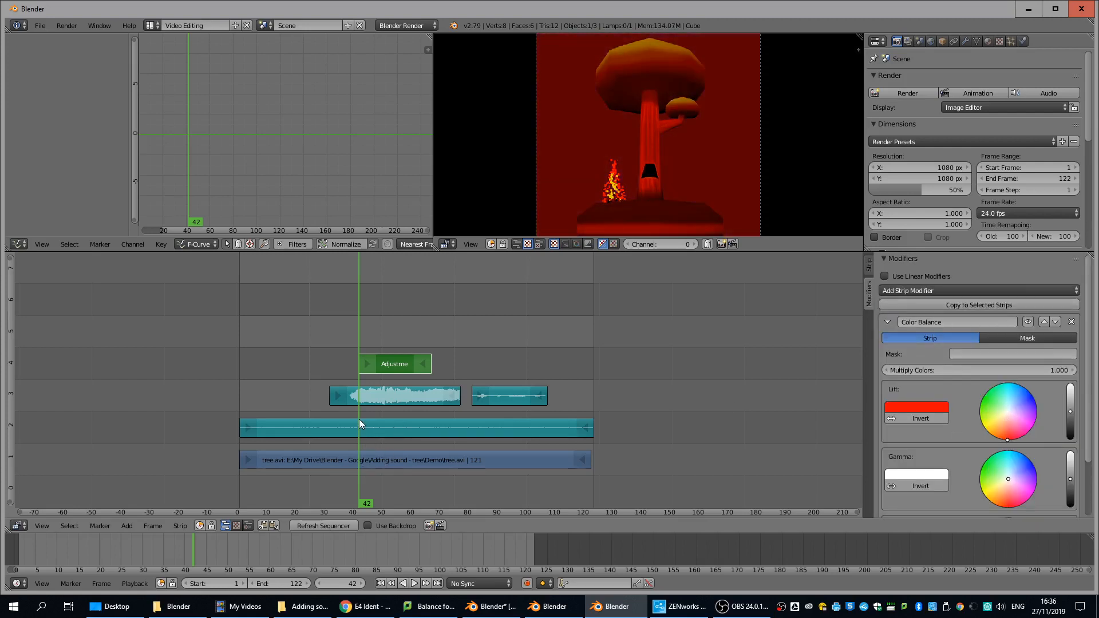
left_click_drag(359, 419, 338, 412)
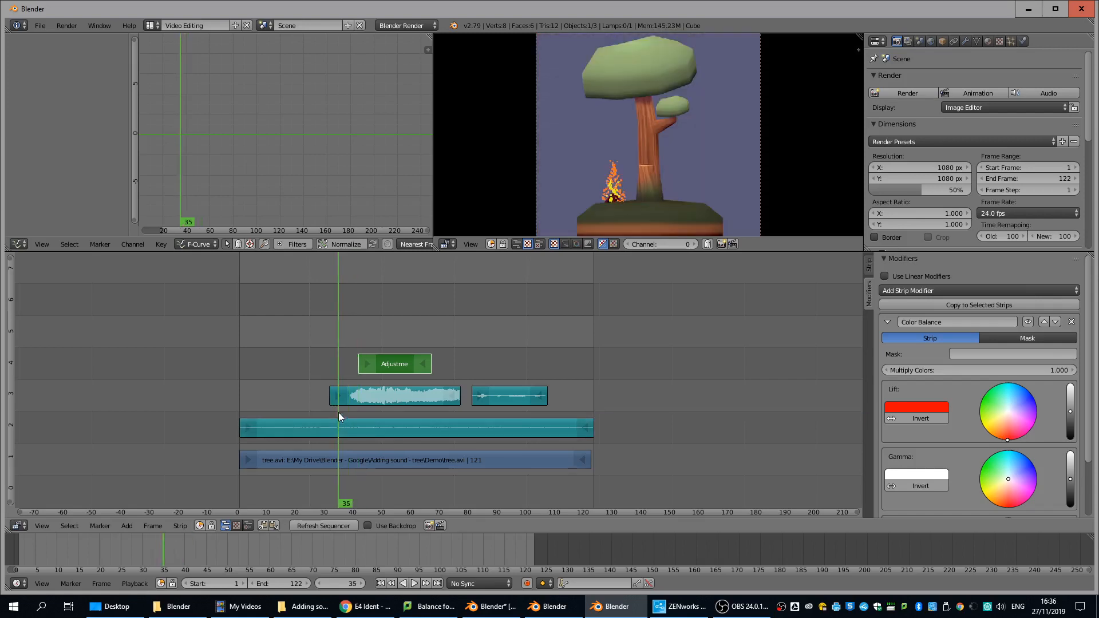
left_click_drag(340, 355, 358, 341)
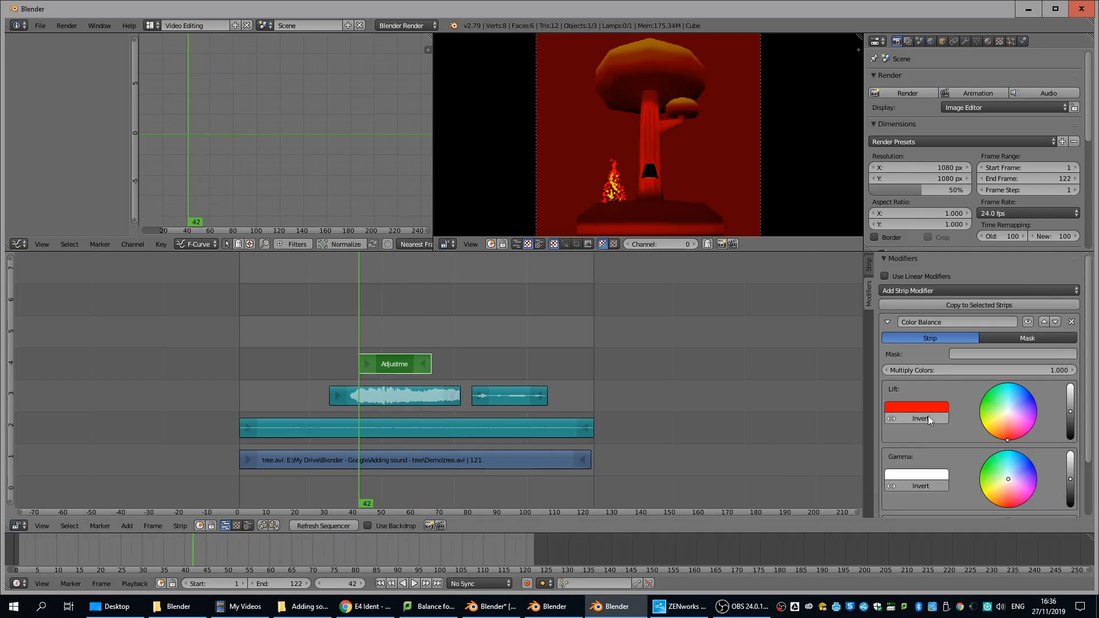
Step: Keyframe the adjustment strip's Lift colour as white at frame 42 and saturated red at frame 49
left_click_drag(1008, 439, 1009, 411)
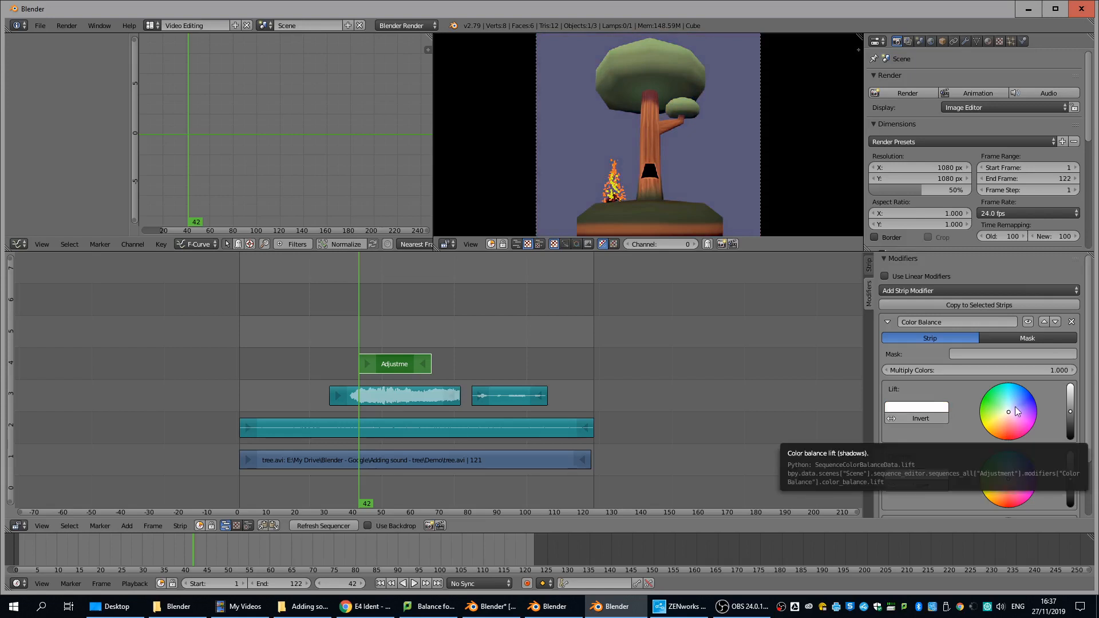
key("i")
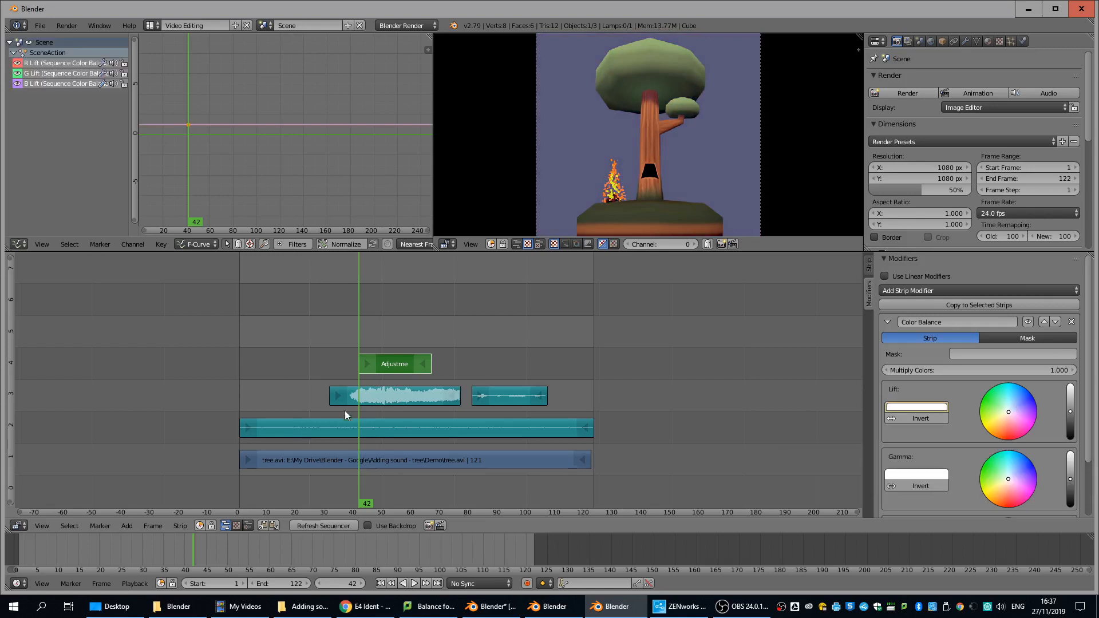
key("alt+a")
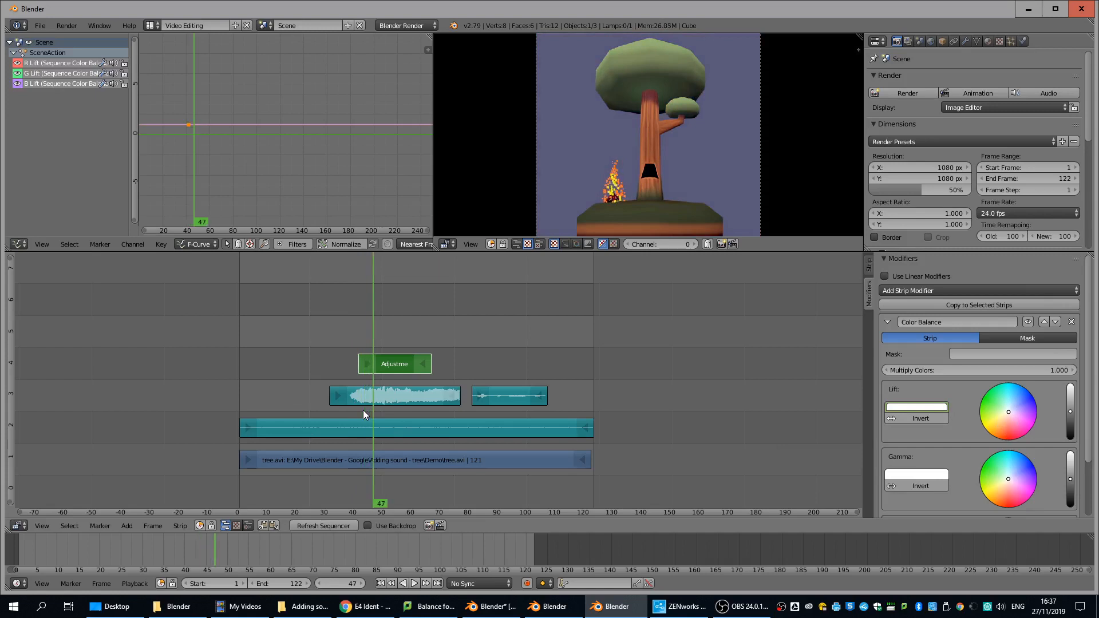
left_click_drag(1011, 409, 1007, 440)
right_click(1006, 411)
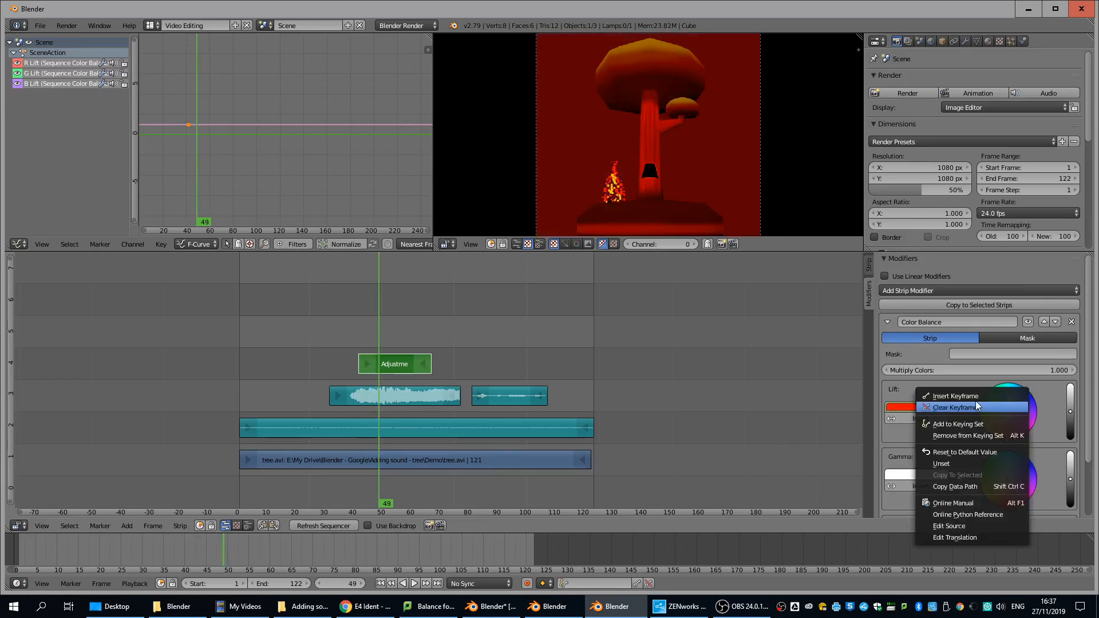
left_click(959, 396)
Step: Keyframe the Lift colour as red at frame 61 and back to white at frame 67, where the adjustment strip ends
left_click_drag(378, 404, 412, 401)
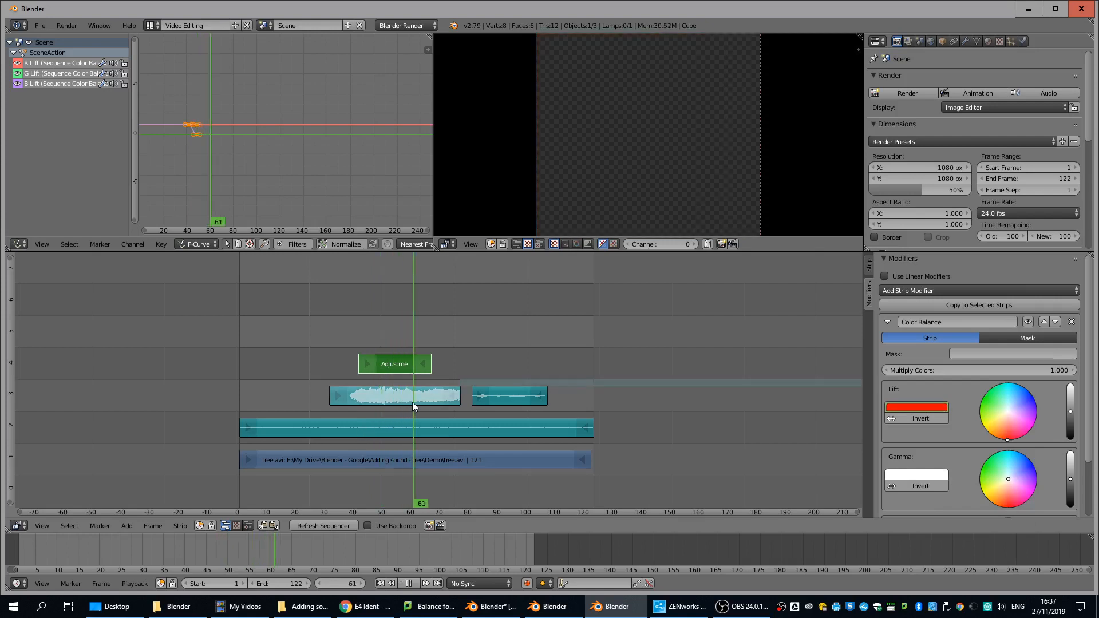
right_click(1013, 401)
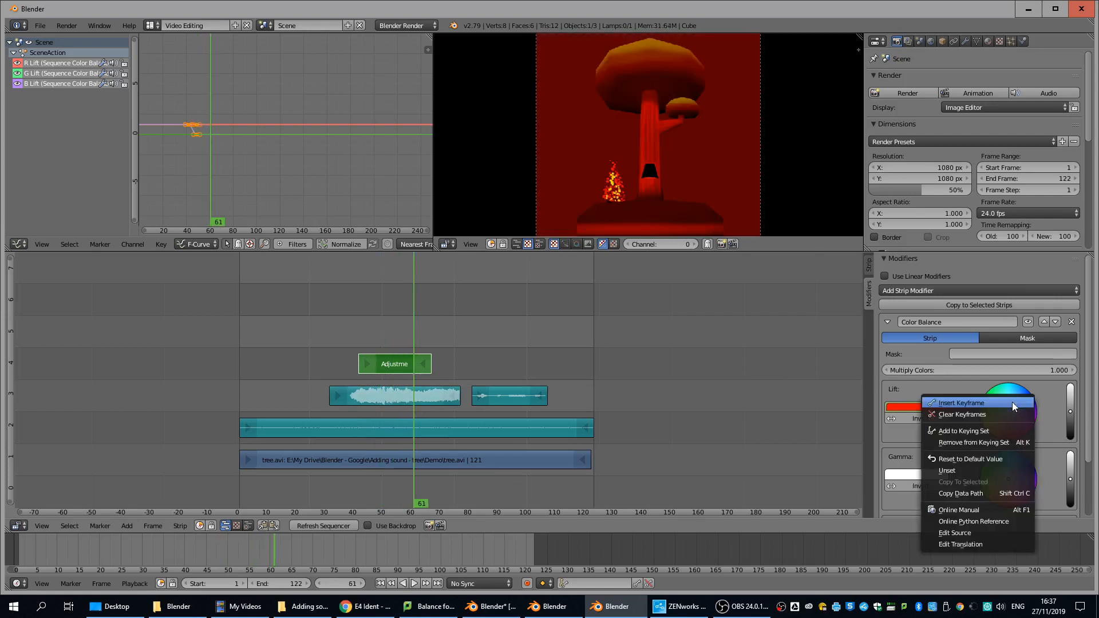
left_click(976, 404)
key("alt+a")
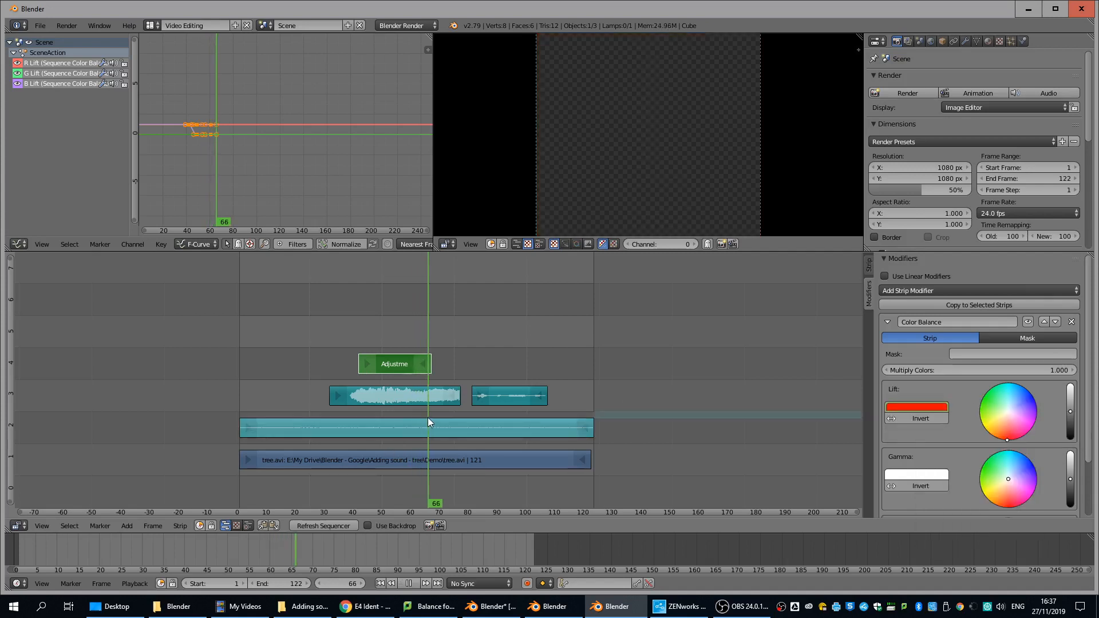
key("alt+a")
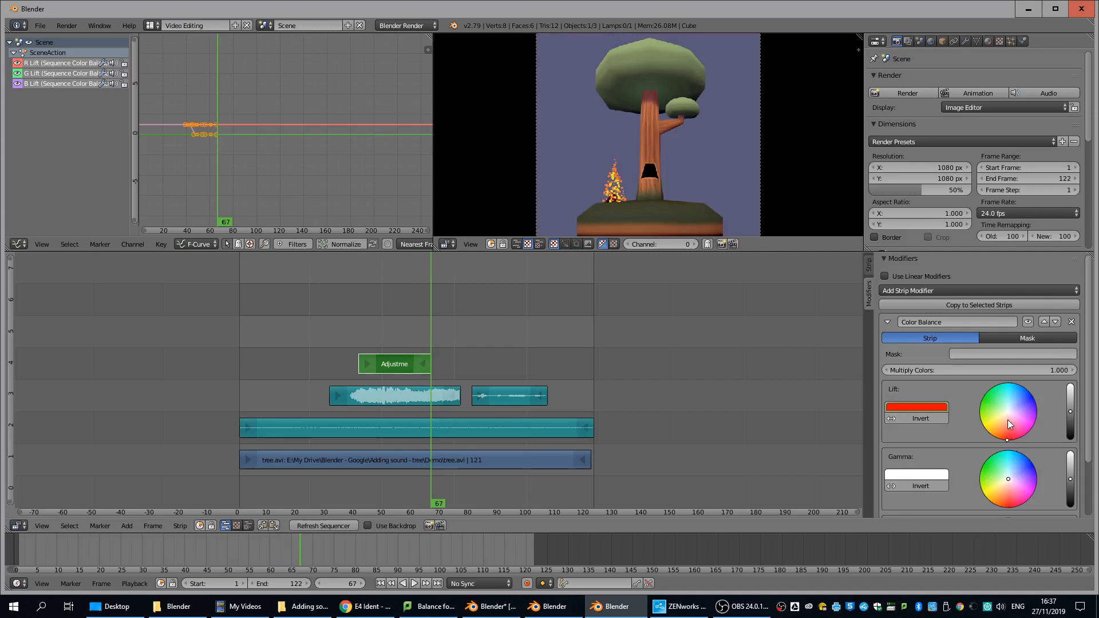
left_click_drag(1006, 438, 1008, 415)
key("i")
Step: Play the animation from just before the adjustment strip to preview the red fade in and out
left_click_drag(428, 380, 341, 370)
key("alt+a")
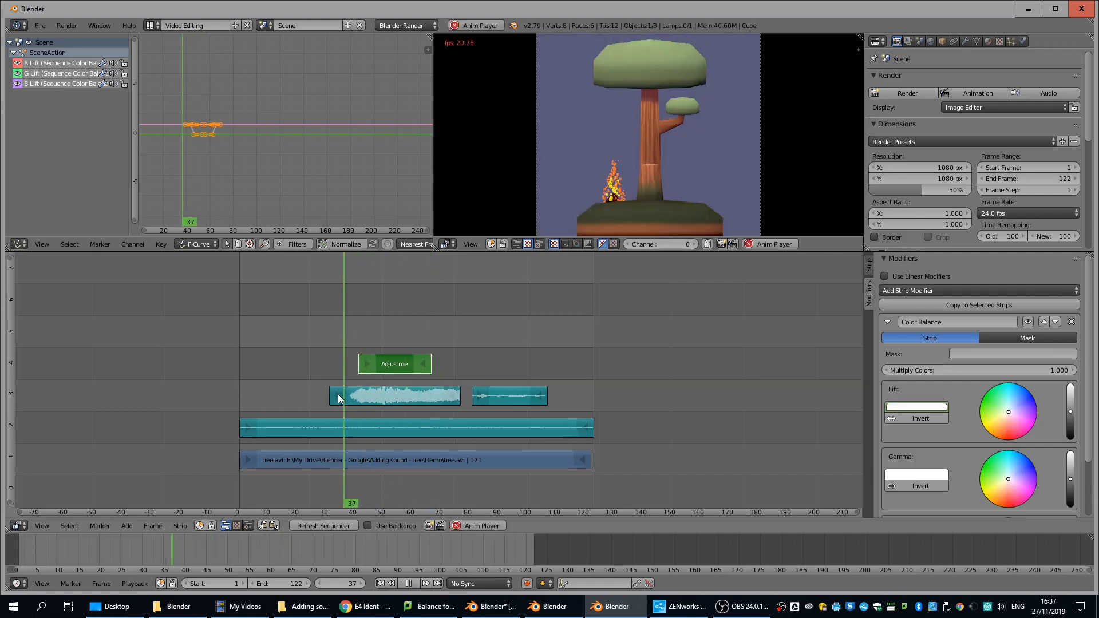
left_click(298, 389)
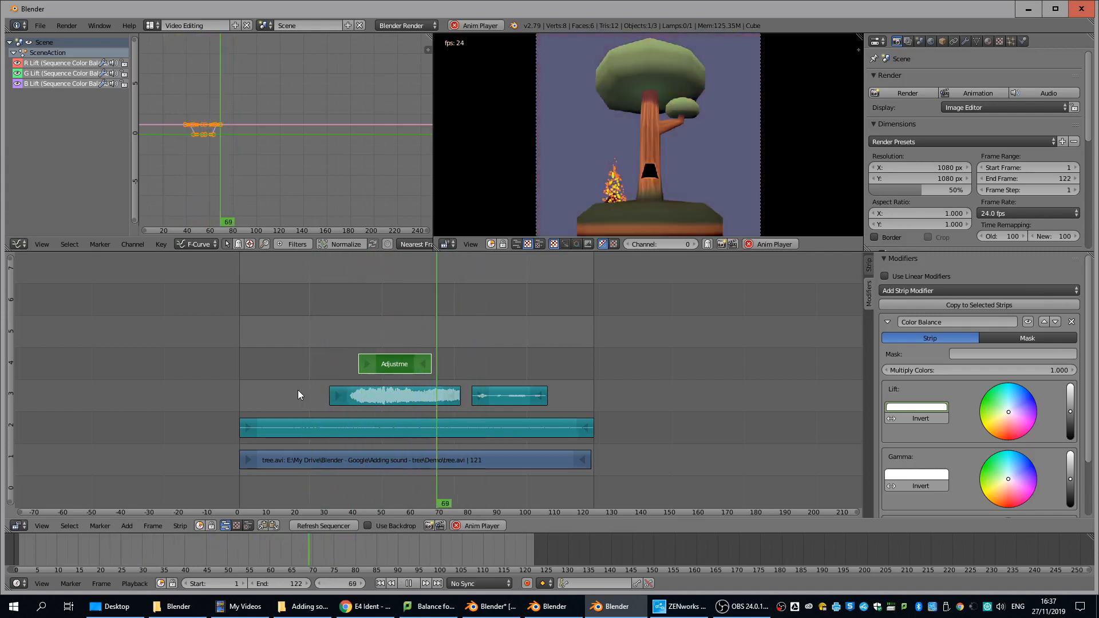
key("alt+a")
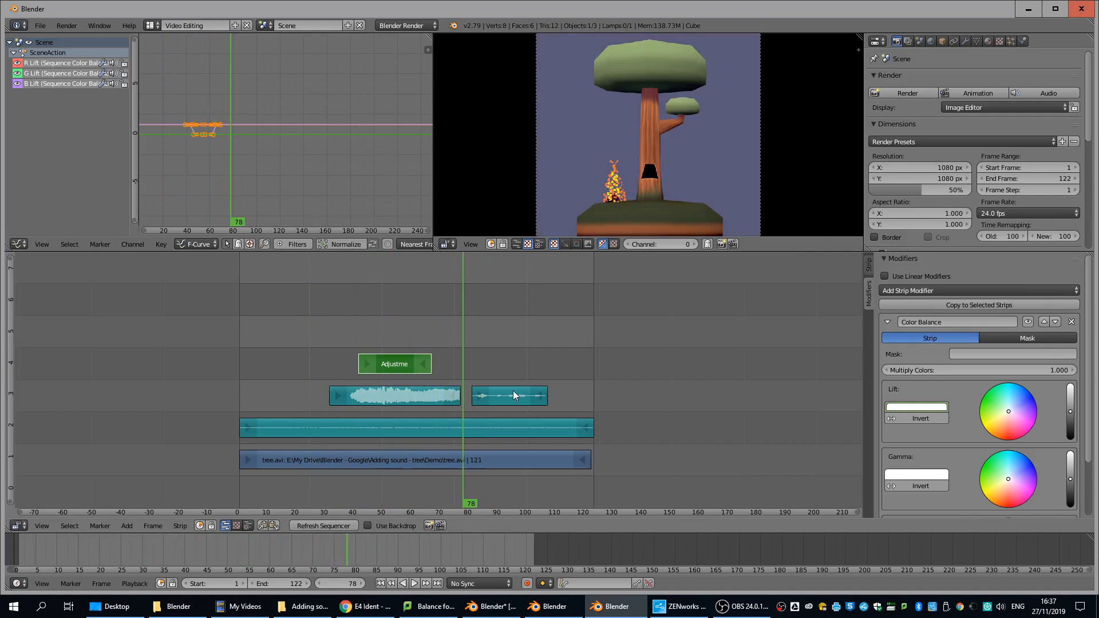
Step: Delete the shriek sound strip in channel 3 beneath the adjustment strip
right_click(383, 401)
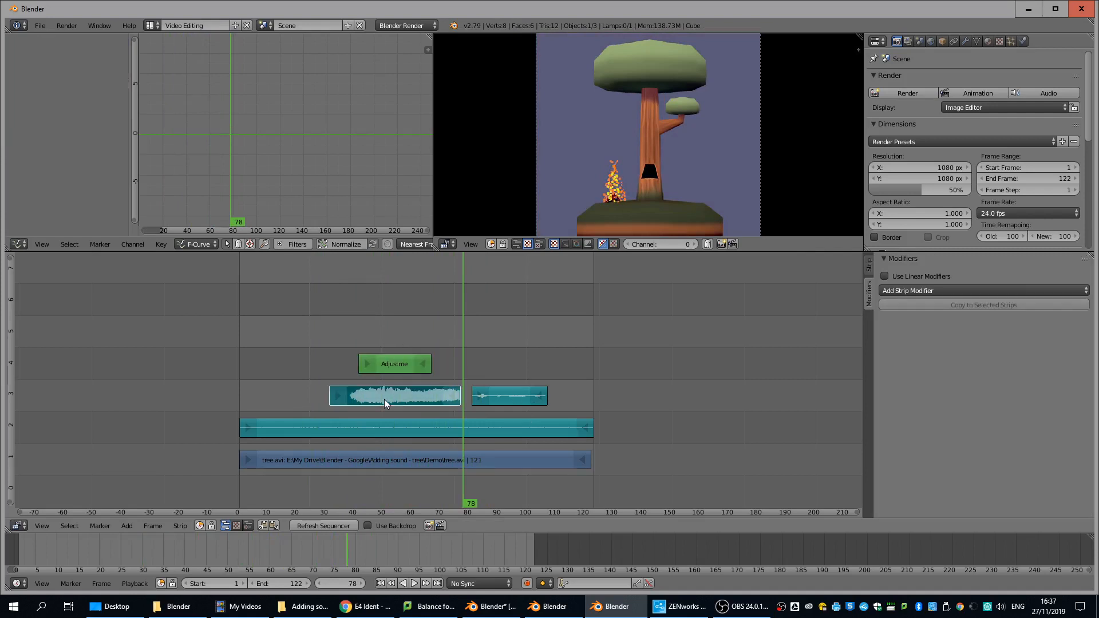
key("x")
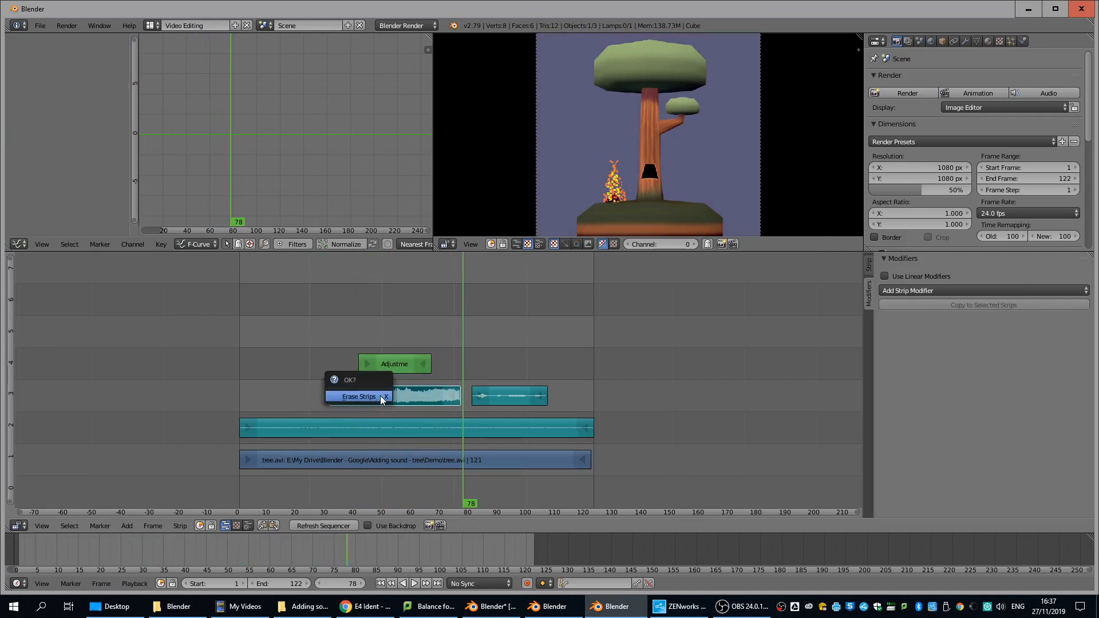
left_click(368, 395)
Step: Play the animation from just before the adjustment strip and again from the start to preview the edit
left_click(331, 359)
key("alt+a")
left_click(222, 362)
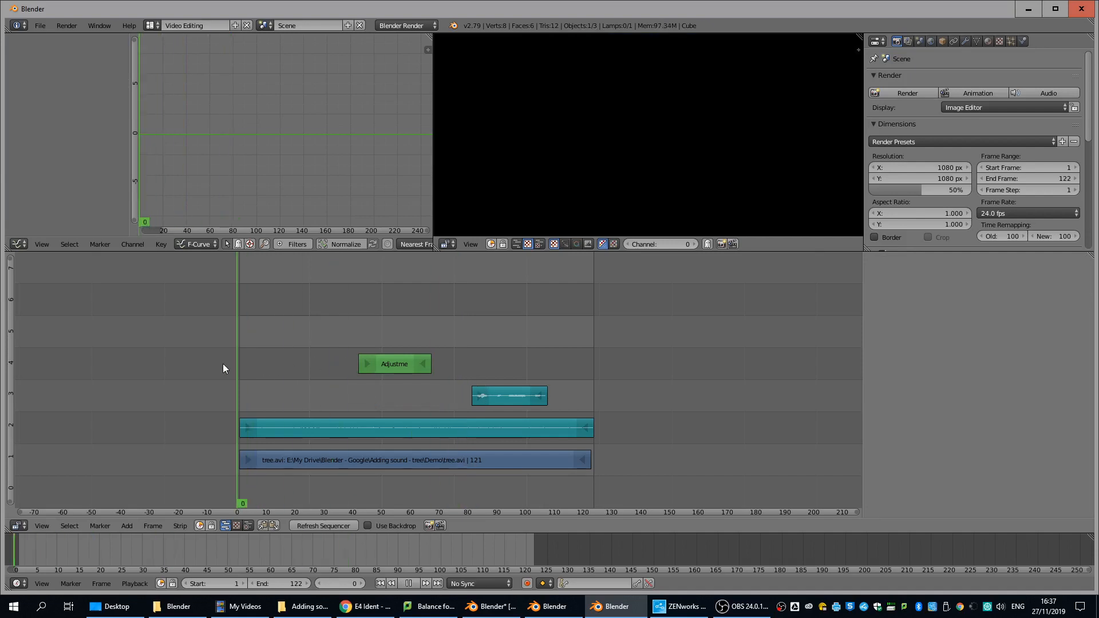
key("alt+a")
Step: Add a black Color effect strip starting at frame 1 in channel 3
left_click(240, 397)
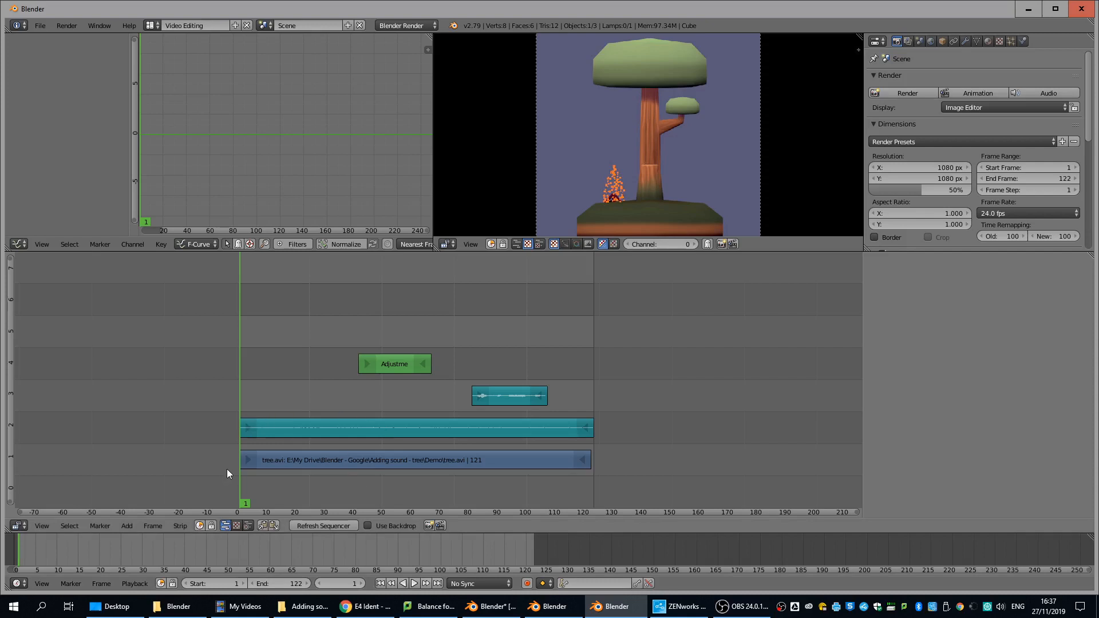
left_click(132, 523)
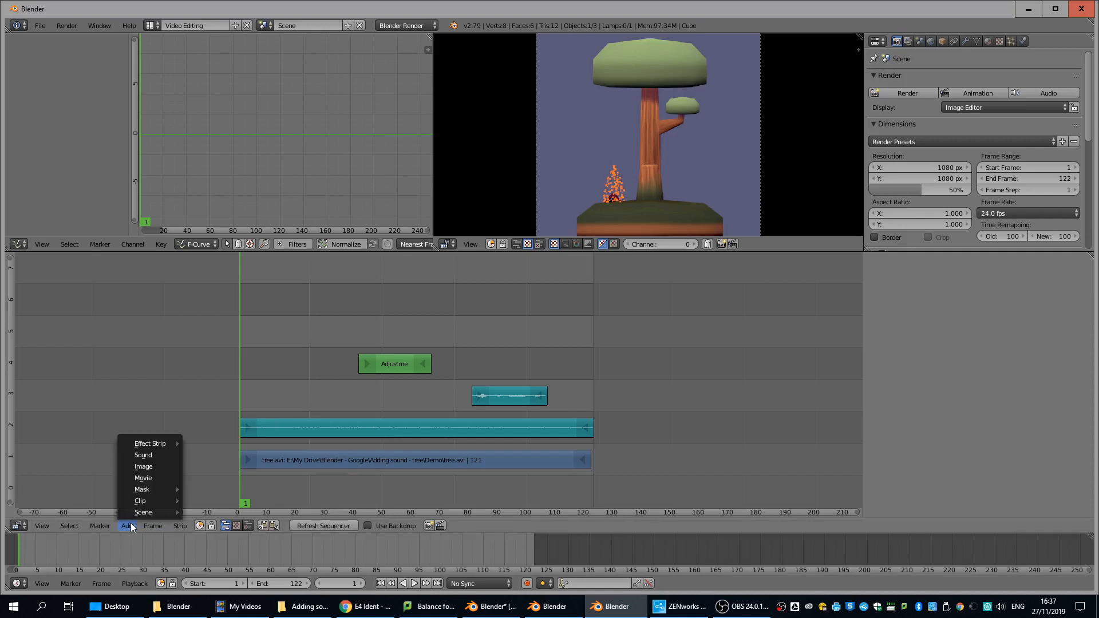
mouse_move(146, 443)
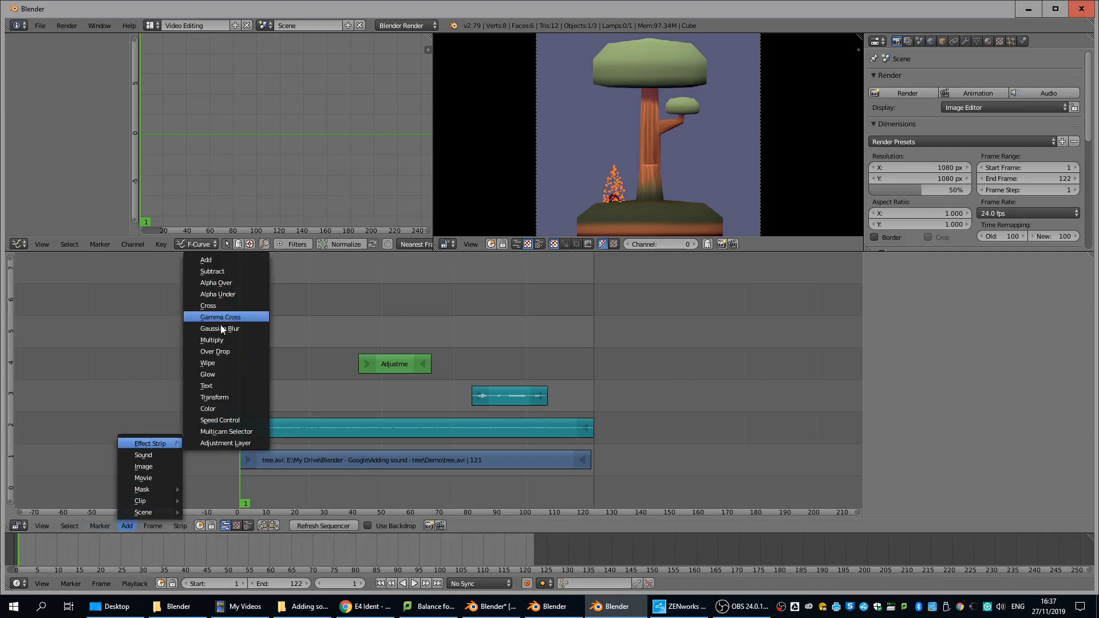
left_click(211, 410)
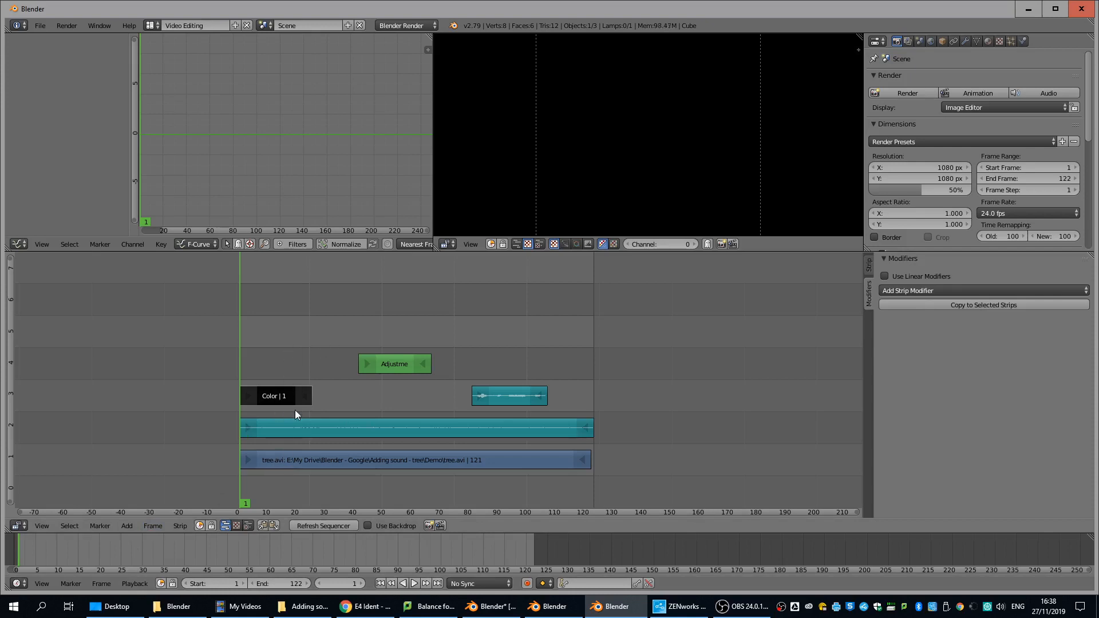
Step: Scrub back and forth over the black Color strip to check how it covers the animation
left_click_drag(239, 351, 312, 360)
key("Escape")
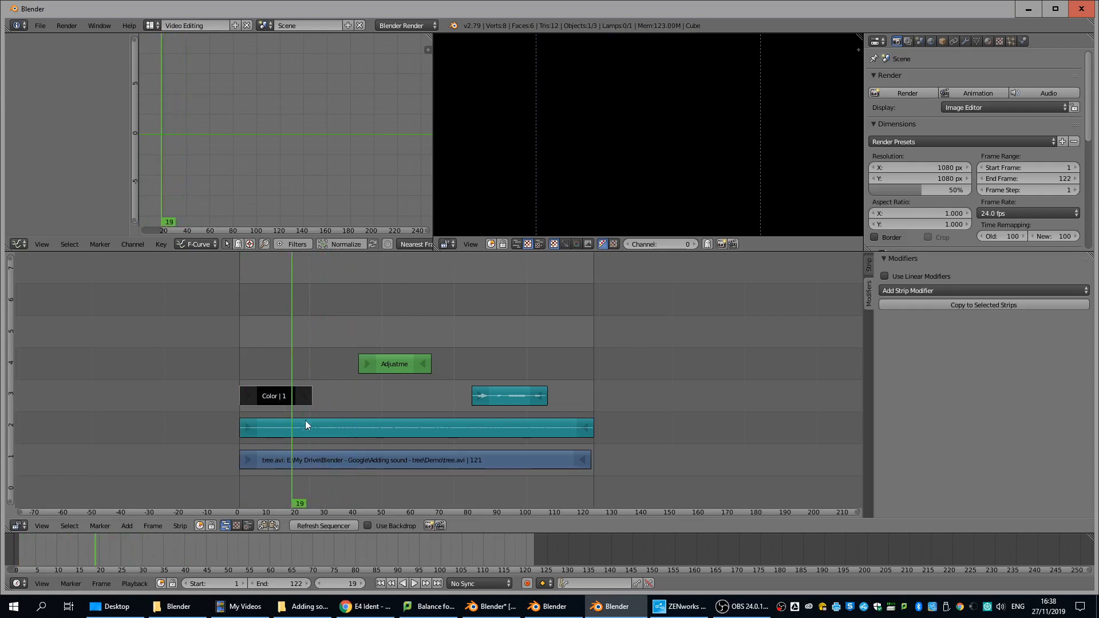
left_click_drag(304, 420, 246, 400)
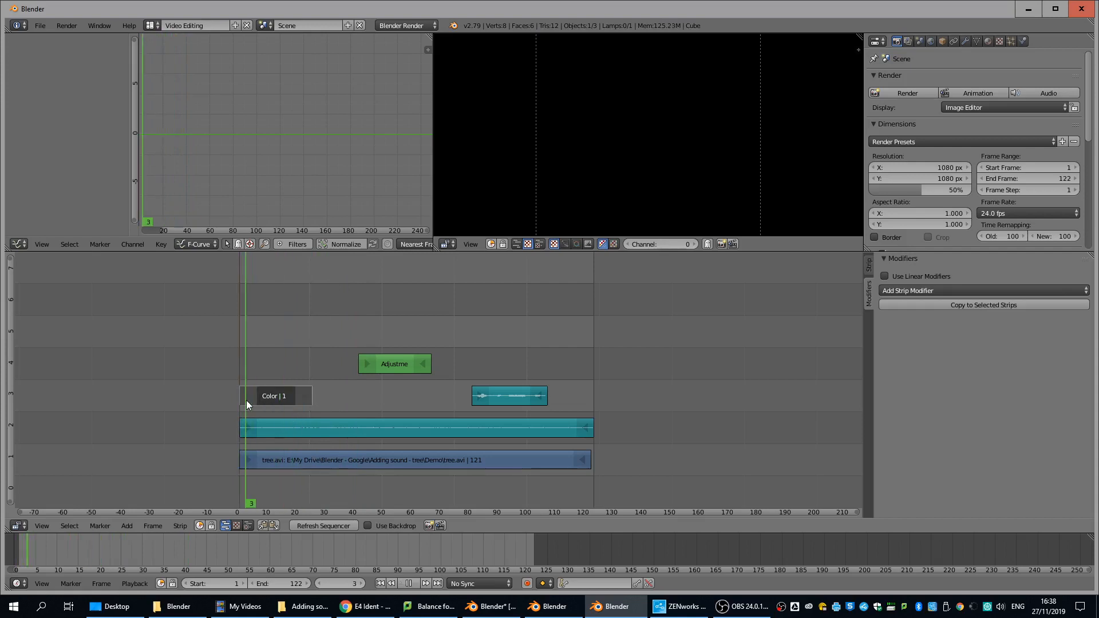
Step: Add a Gamma Cross from the black Color strip to tree.avi and play the fade-in from frame 1
right_click(283, 461)
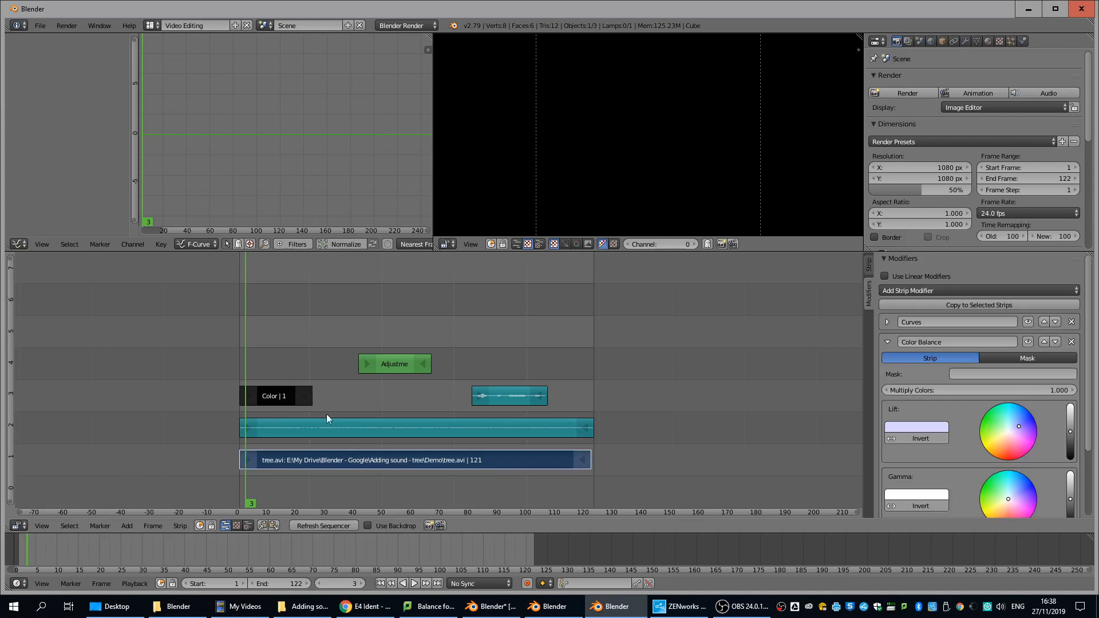
left_click(132, 526)
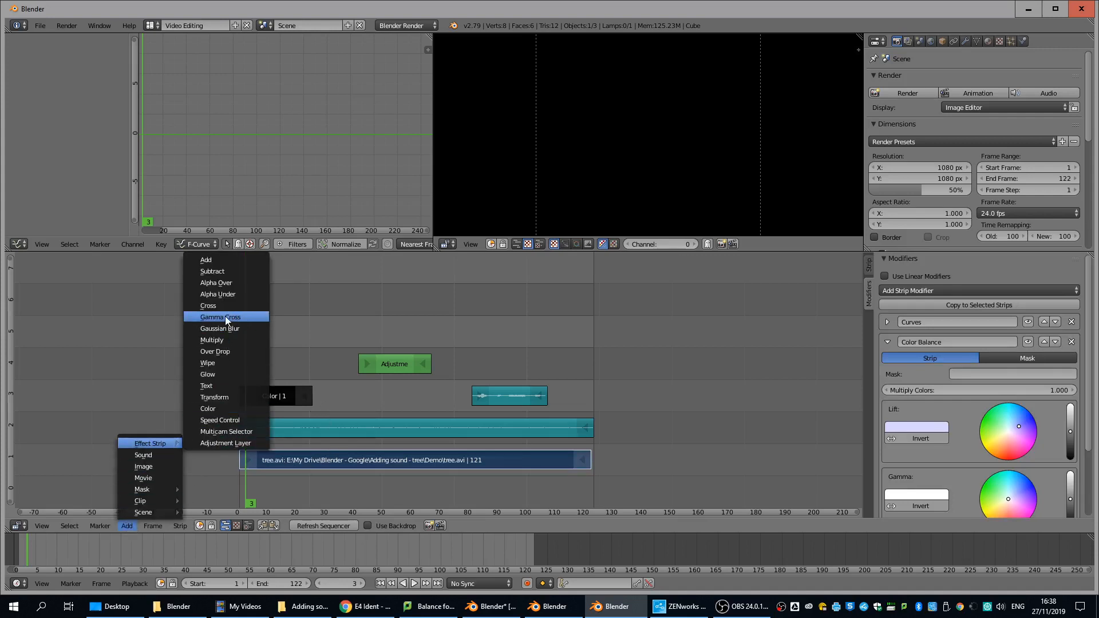
left_click(225, 316)
left_click(240, 394)
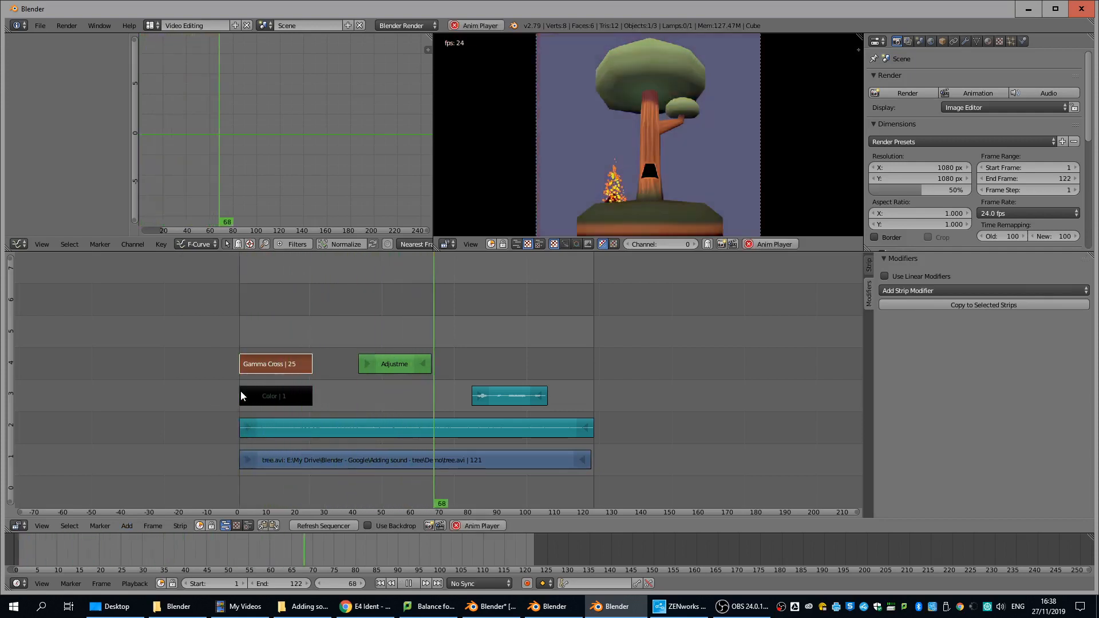
key("alt+a")
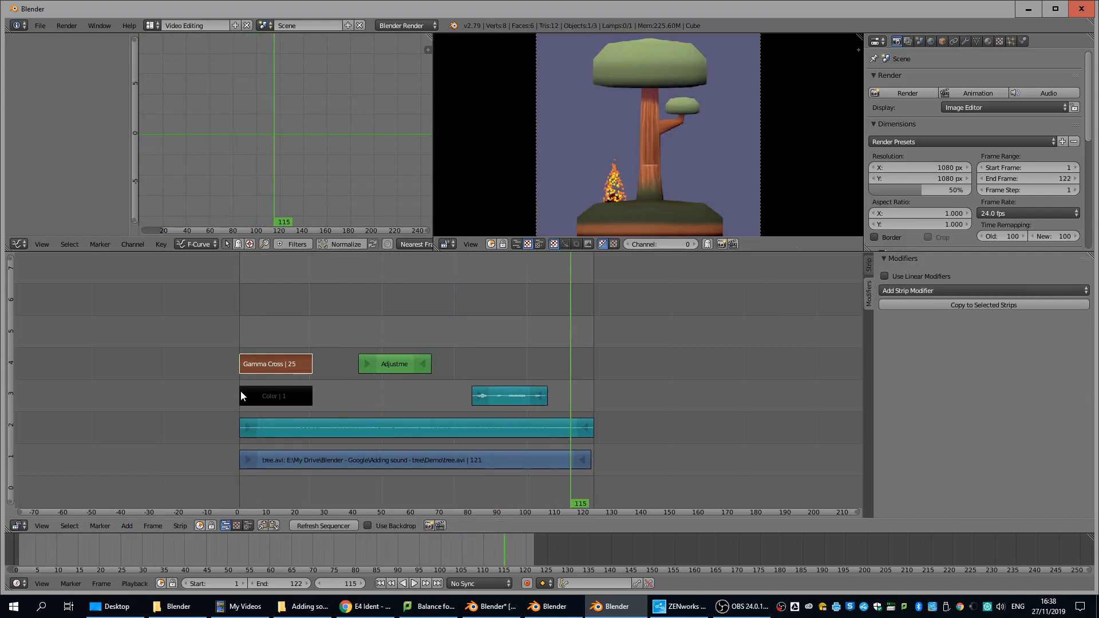
Step: Add a second black Color effect strip starting at frame 101 in channel 4
left_click_drag(576, 359, 528, 349)
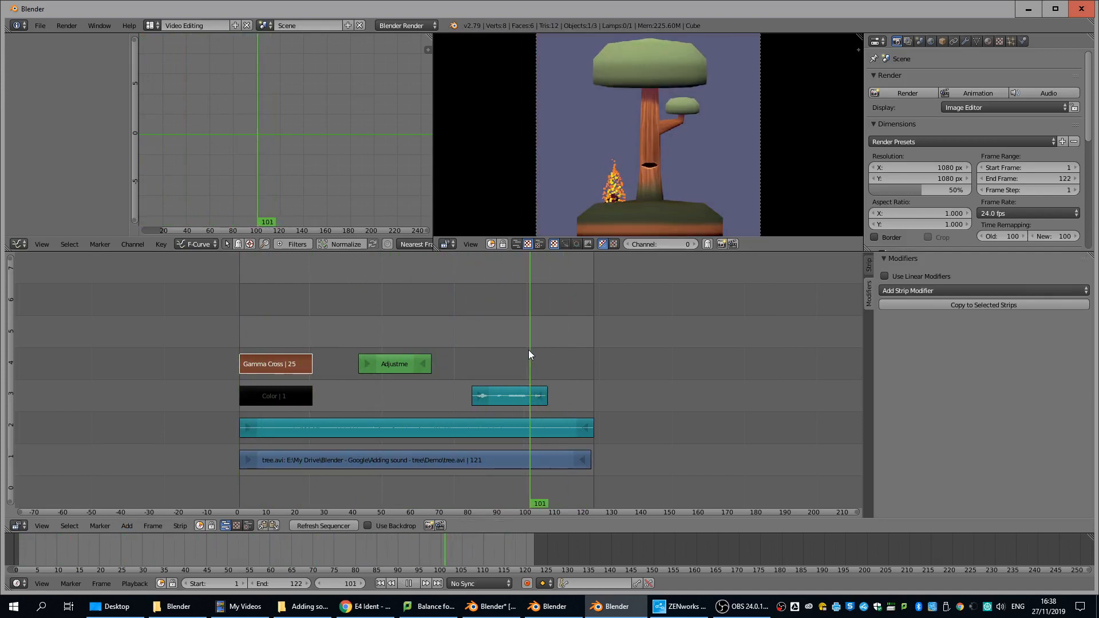
left_click(125, 526)
mouse_move(144, 448)
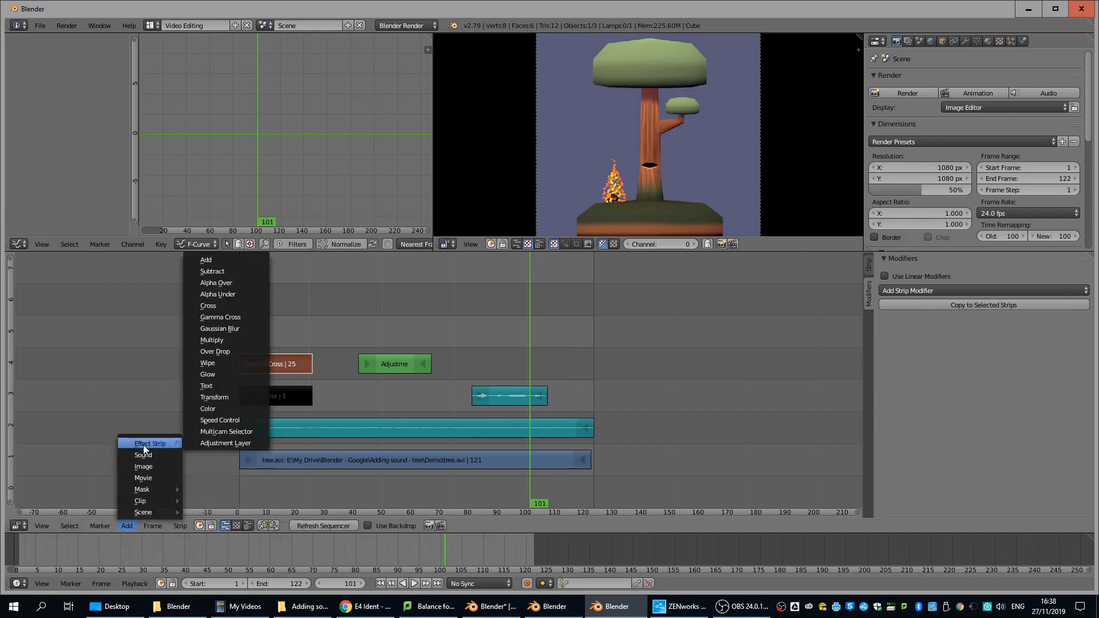
left_click(208, 408)
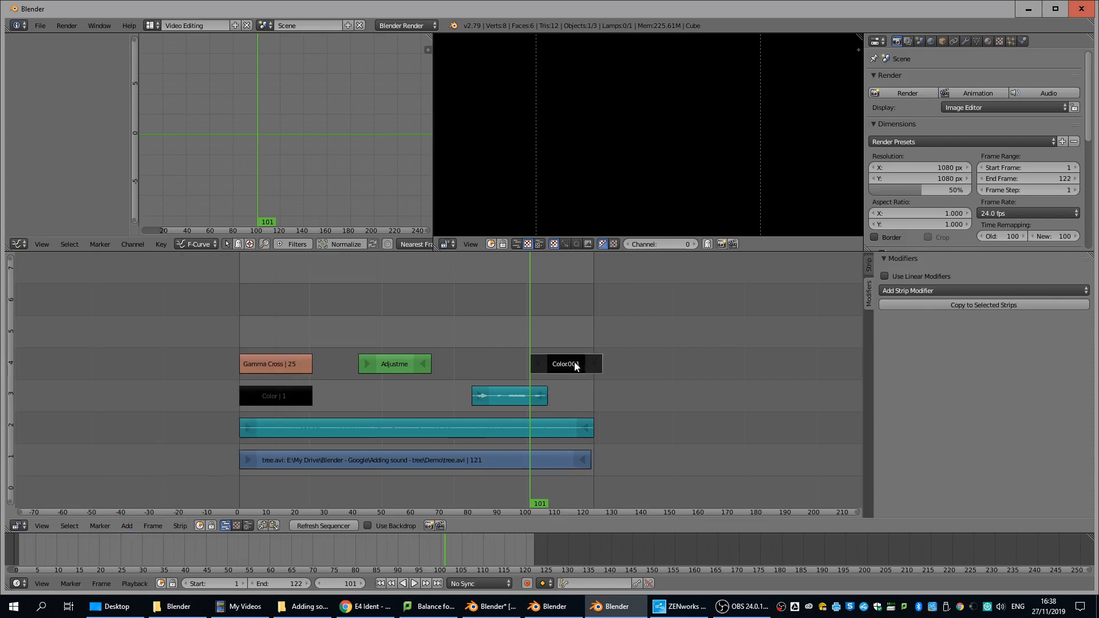
Step: Add a Gamma Cross from tree.avi to the second black Color strip and play the fade-out
right_click(544, 459)
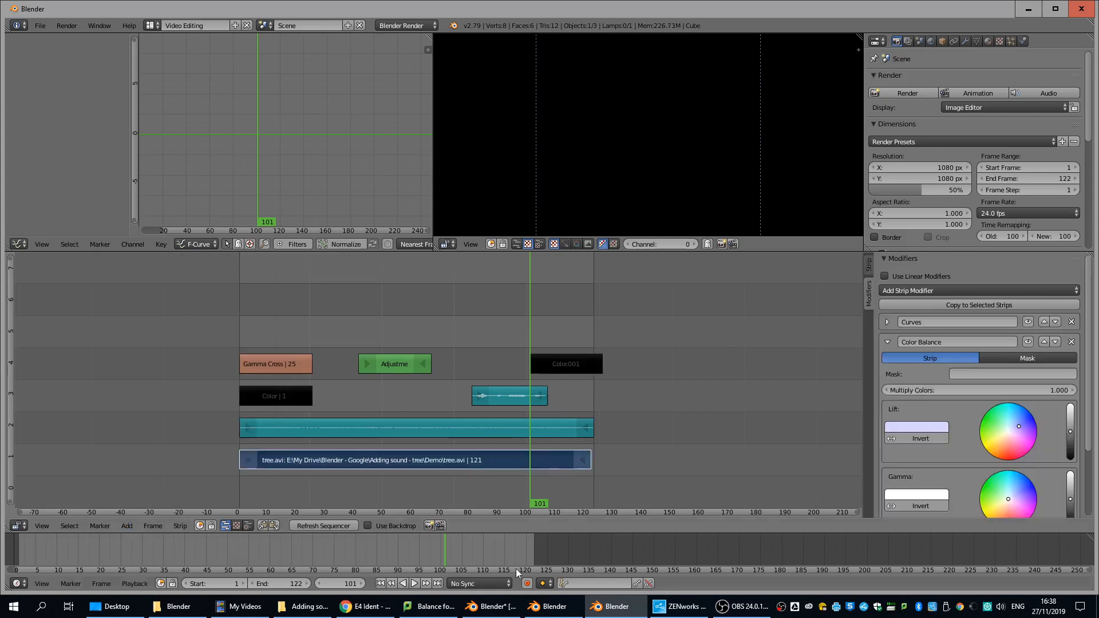
right_click(553, 366)
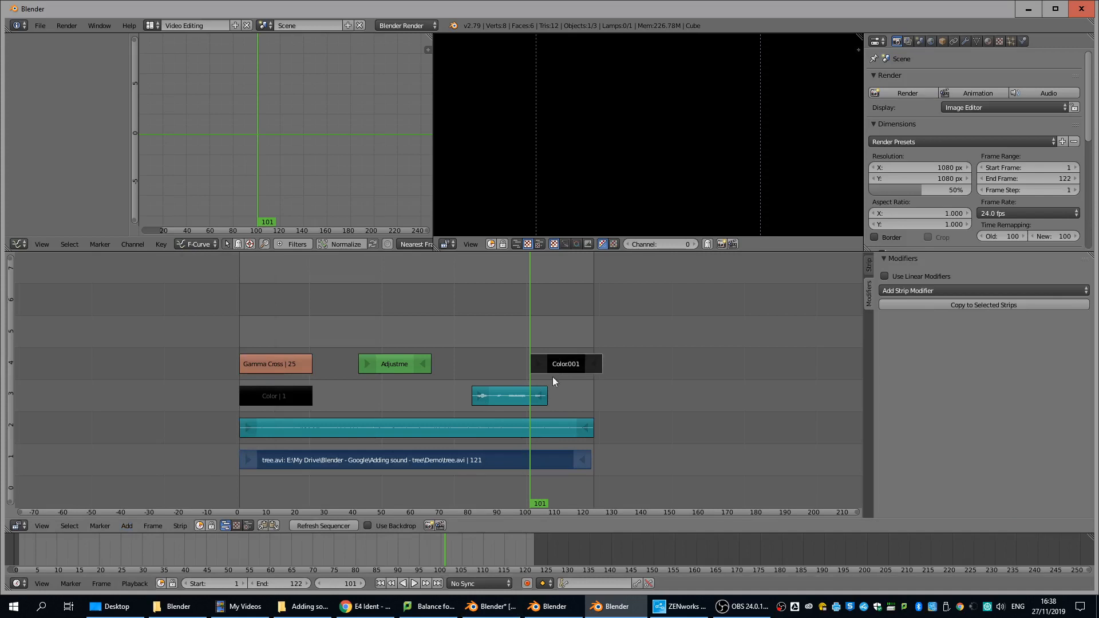
left_click(126, 525)
mouse_move(162, 443)
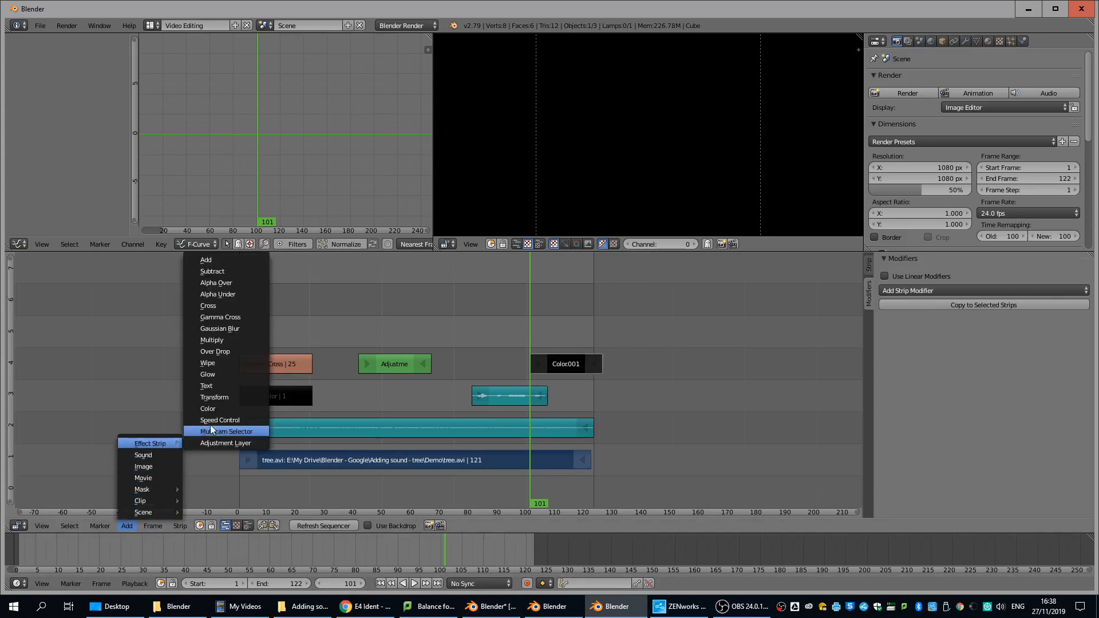
left_click(230, 318)
key("alt+a")
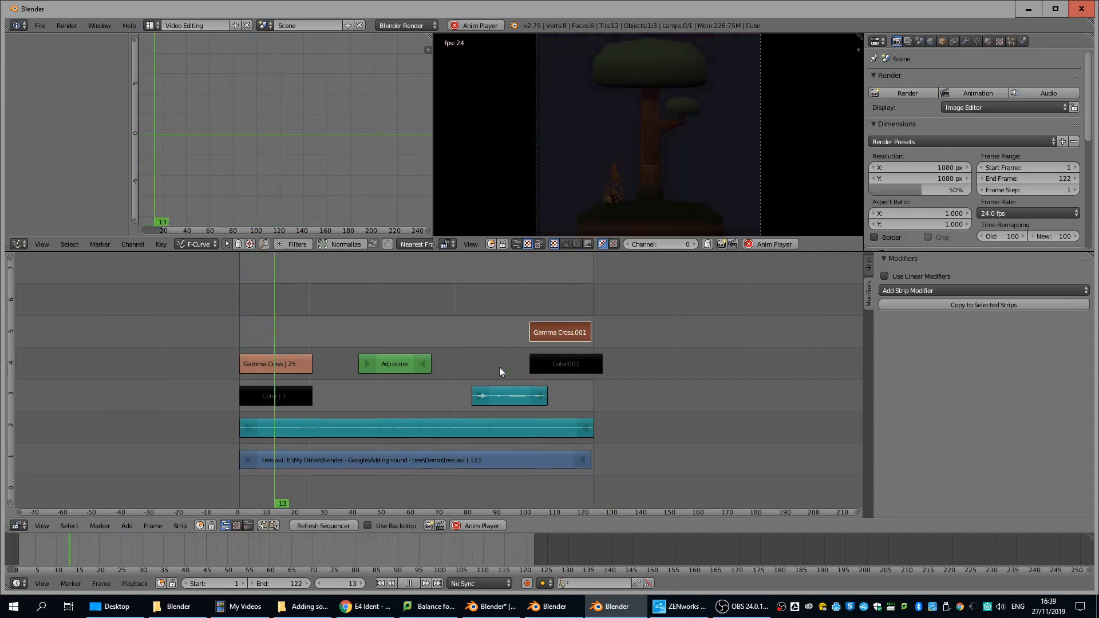
key("alt+a")
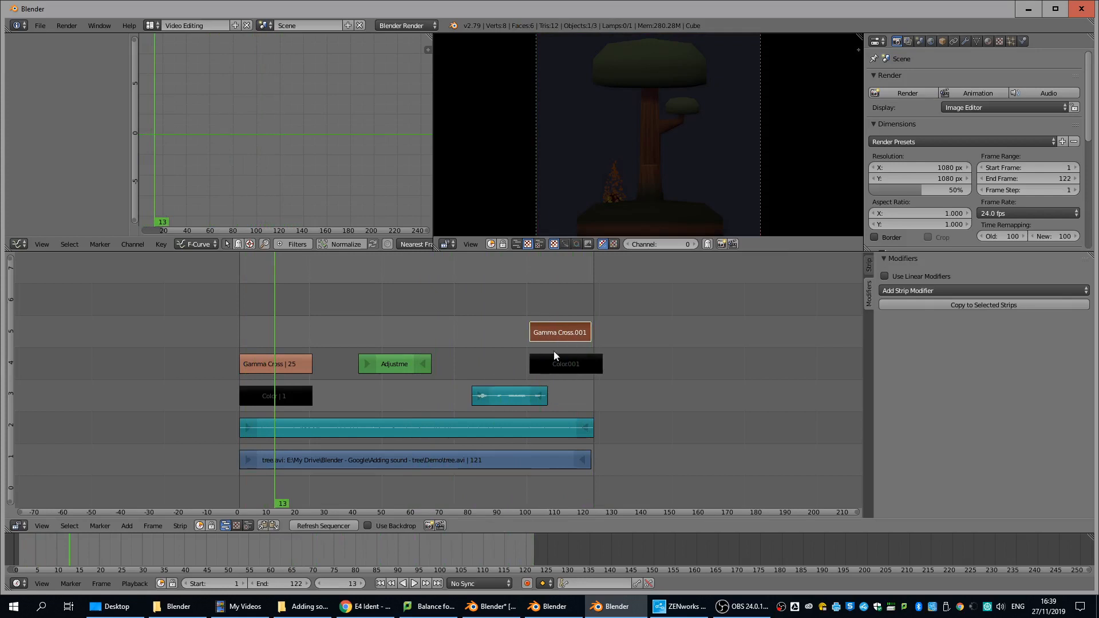
Step: Delete the second Gamma Cross and the black Color strip beneath it at the end of the animation
key("x")
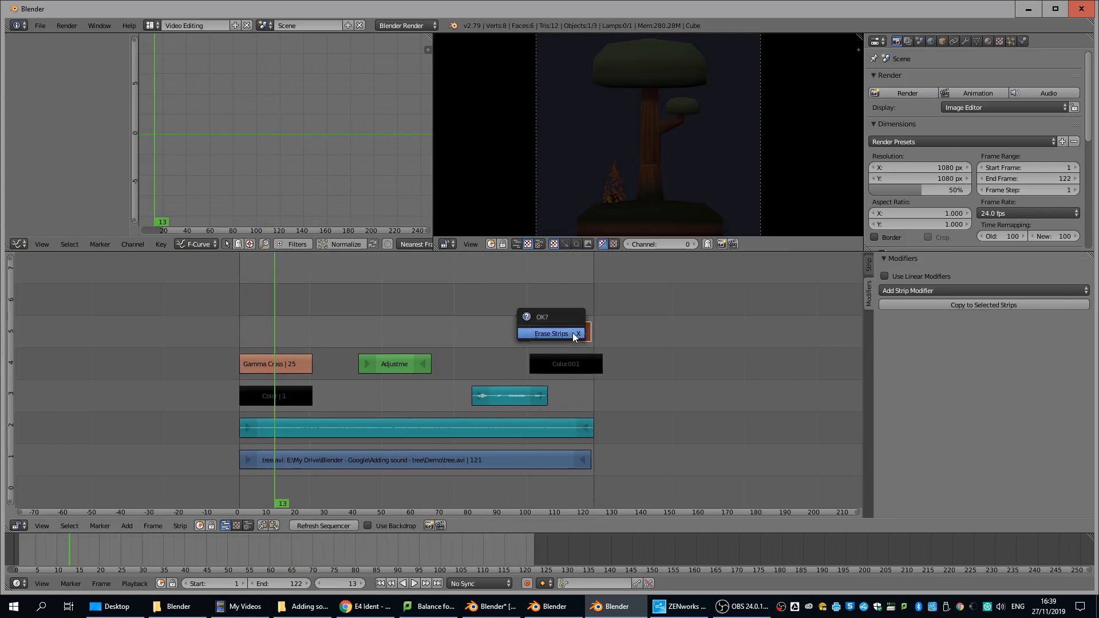
left_click(573, 332)
right_click(563, 363)
key("x")
left_click(560, 361)
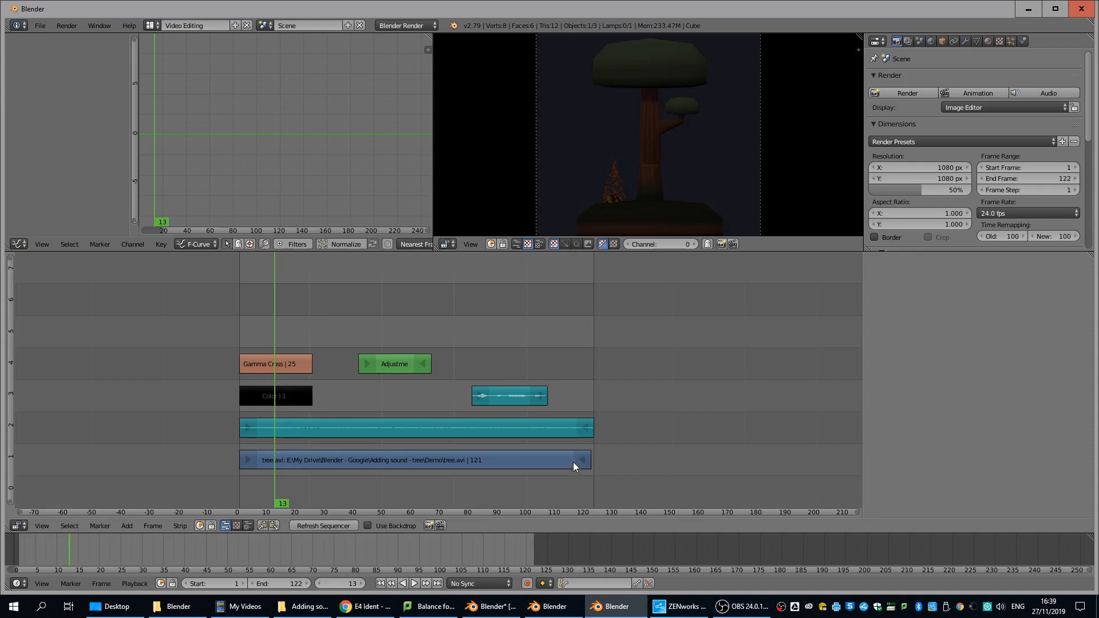
Step: Add the movie walk_idle_spaceman.avi from the Desktop folder as a strip starting at frame 116
left_click(556, 387)
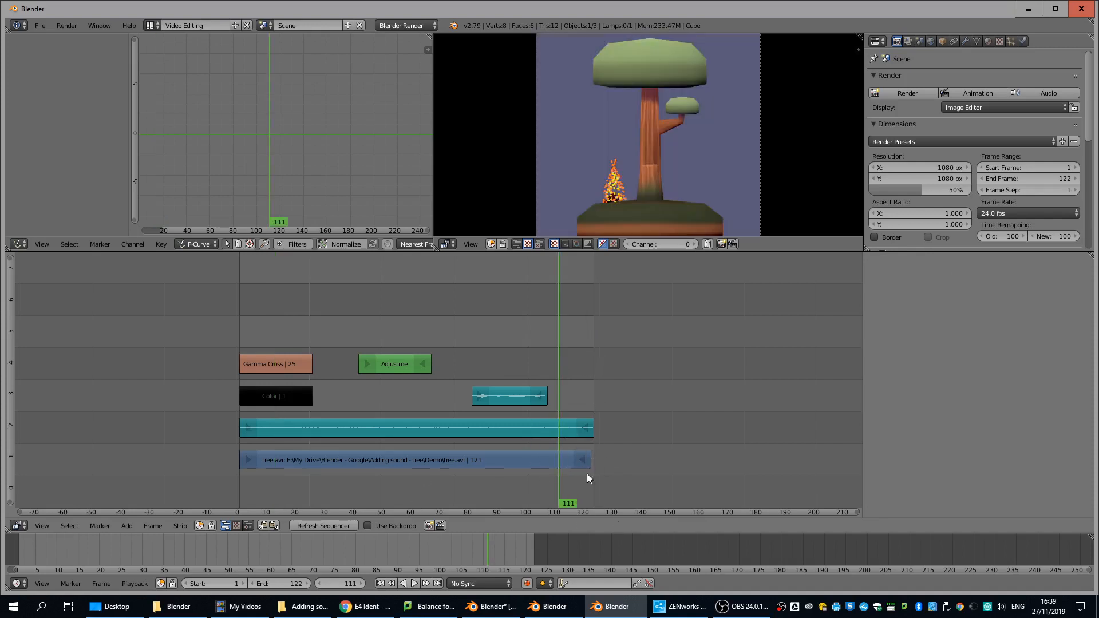
left_click(389, 485)
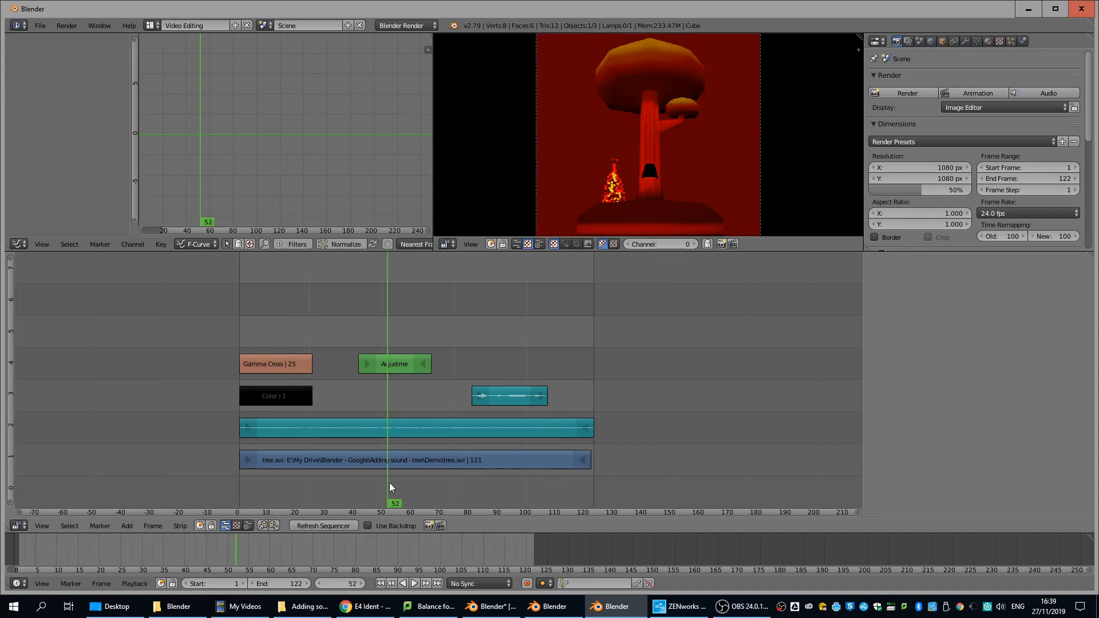
left_click_drag(396, 361, 573, 350)
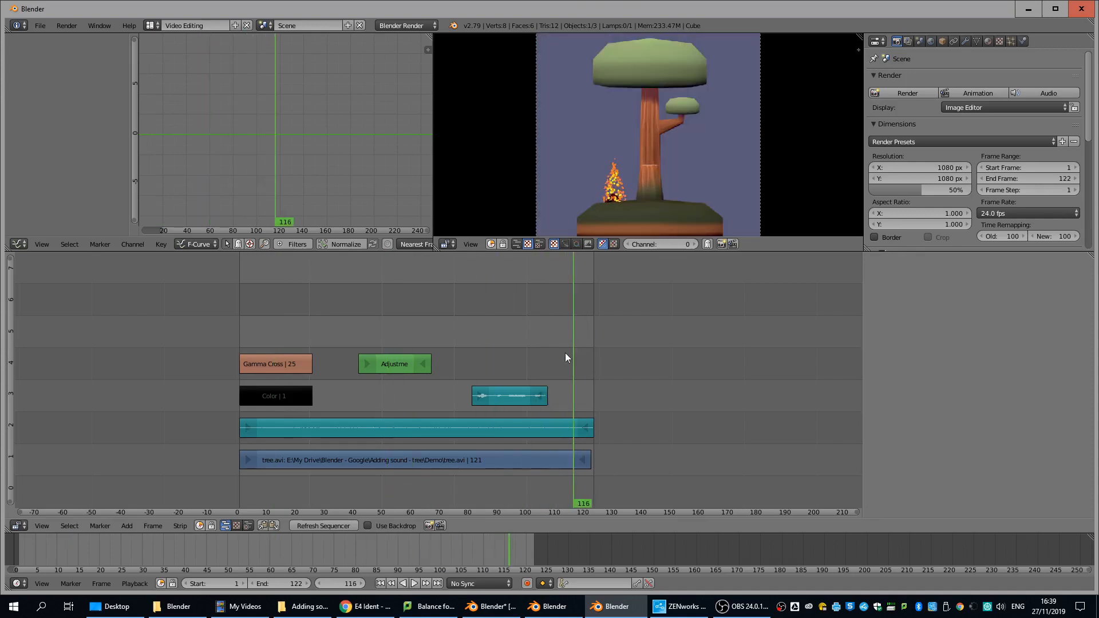
left_click(126, 526)
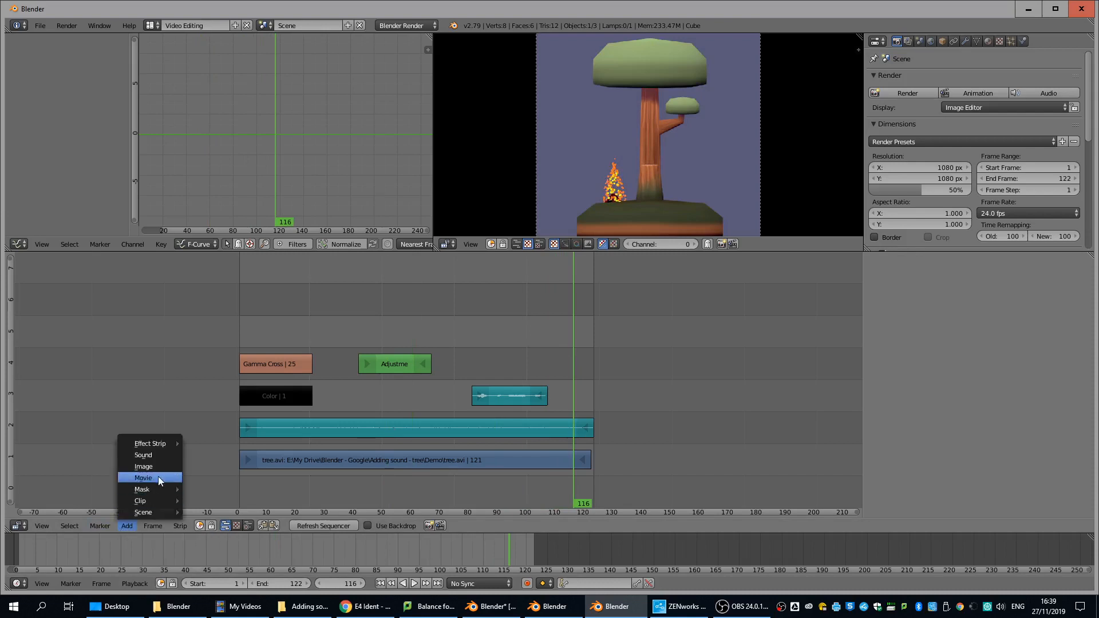
left_click(153, 477)
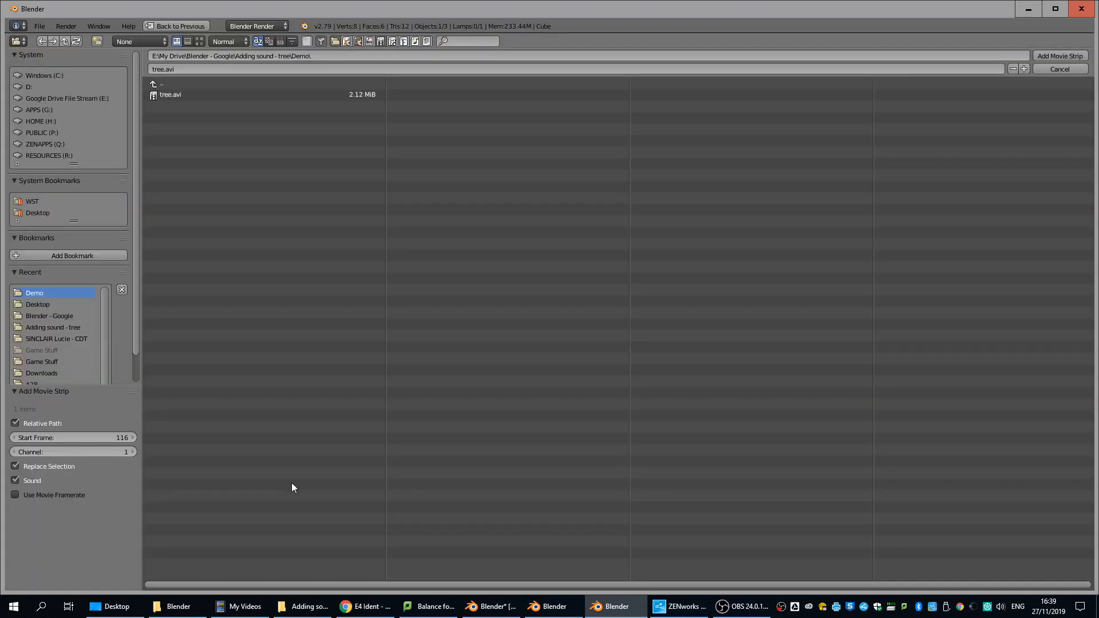
left_click(43, 305)
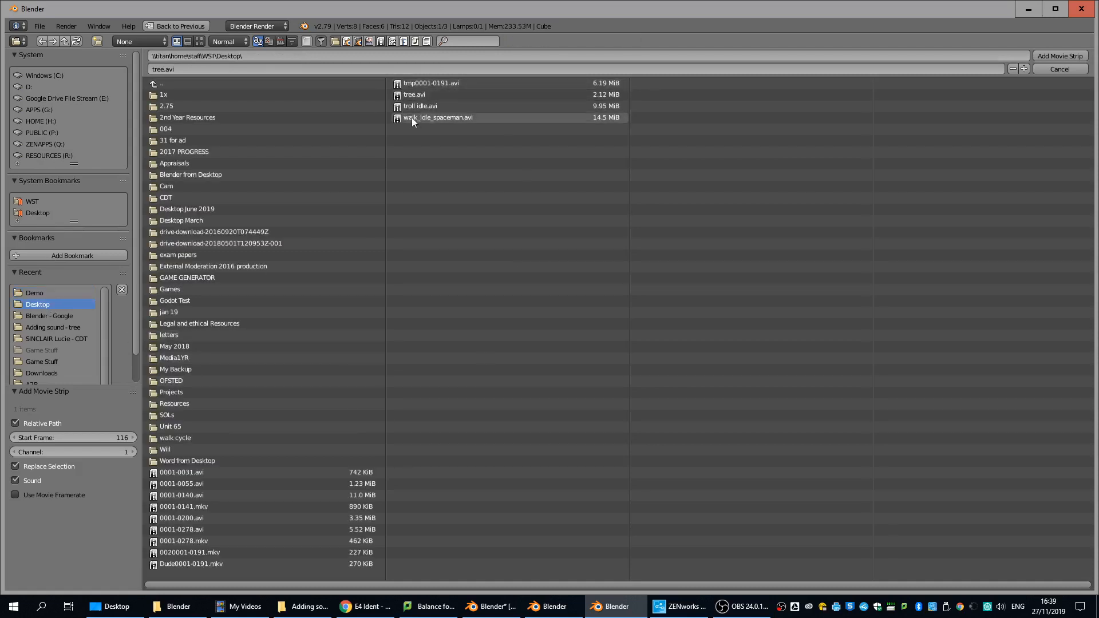
double_click(410, 118)
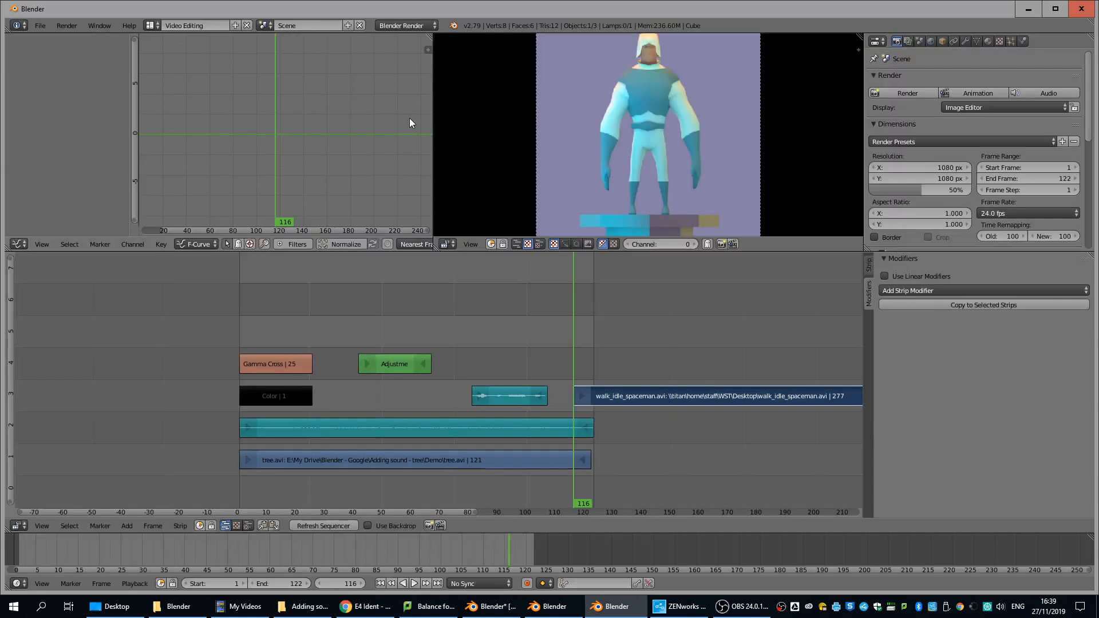
Step: Add a Wipe effect strip from tree.avi to walk_idle_spaceman.avi where the two movies overlap
mouse_move(572, 346)
left_mouse_down()
mouse_move(616, 348)
mouse_move(549, 345)
mouse_move(613, 349)
mouse_move(568, 345)
left_mouse_up()
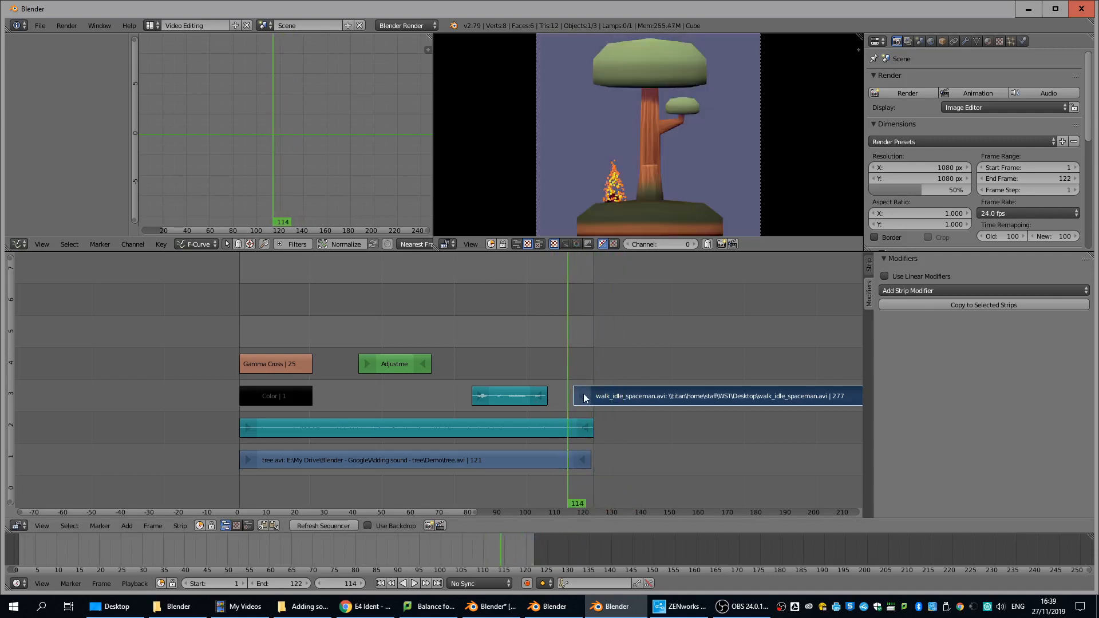
left_click(578, 461)
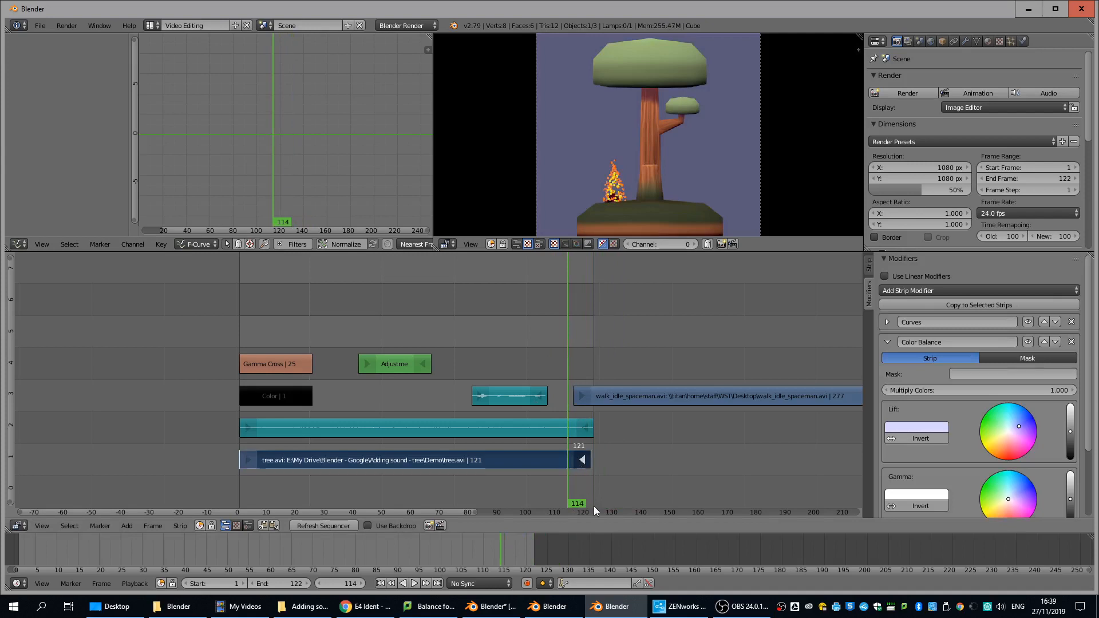
left_click(596, 396)
left_click(126, 525)
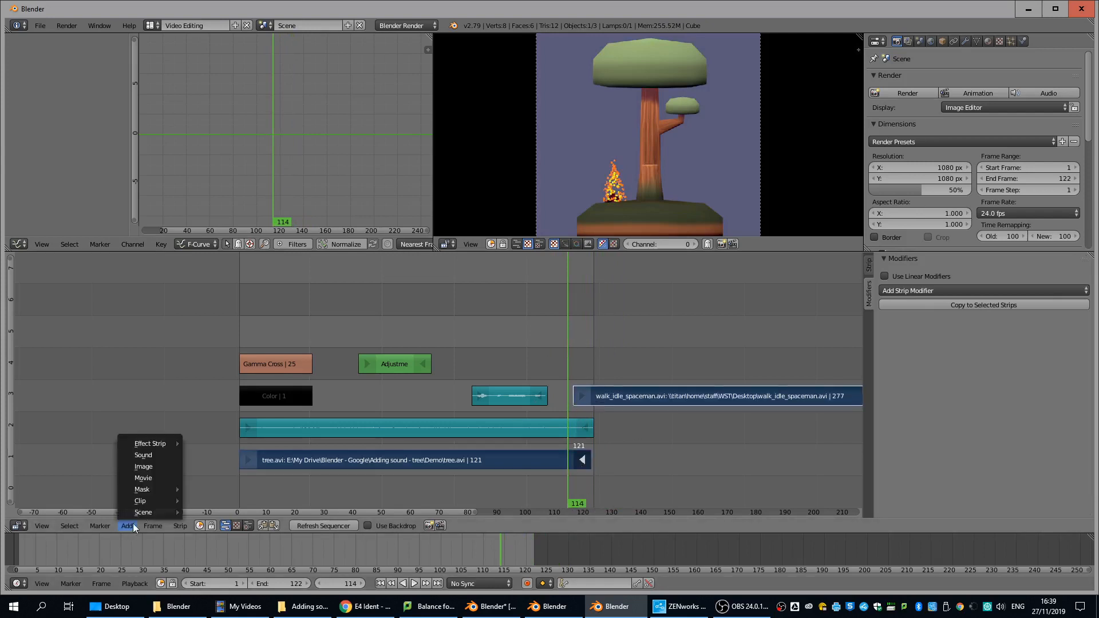
mouse_move(157, 442)
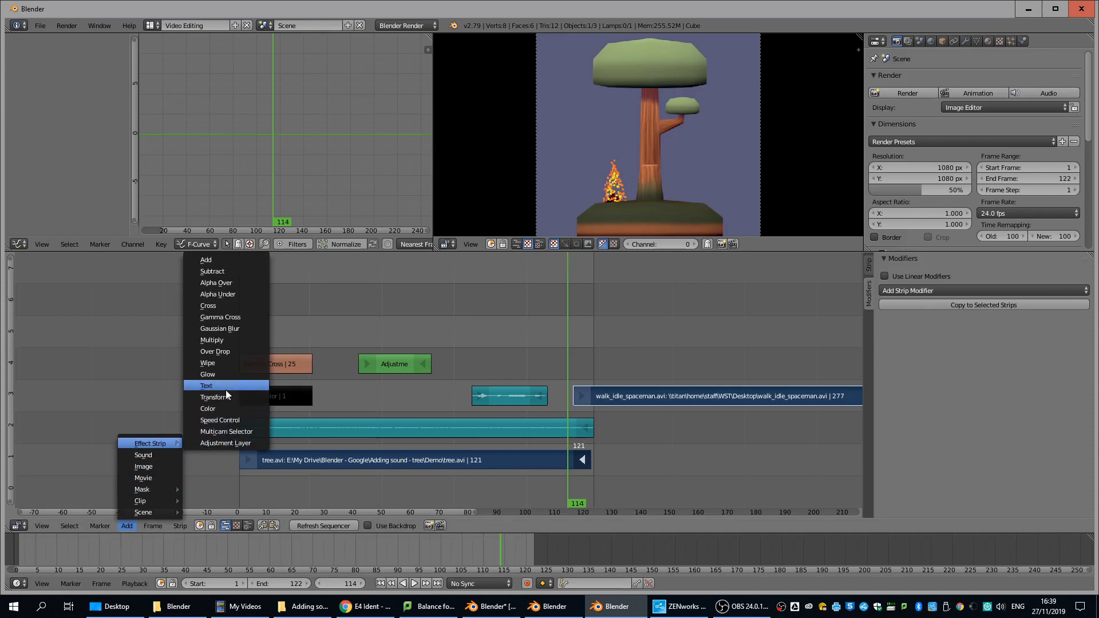
left_click(212, 363)
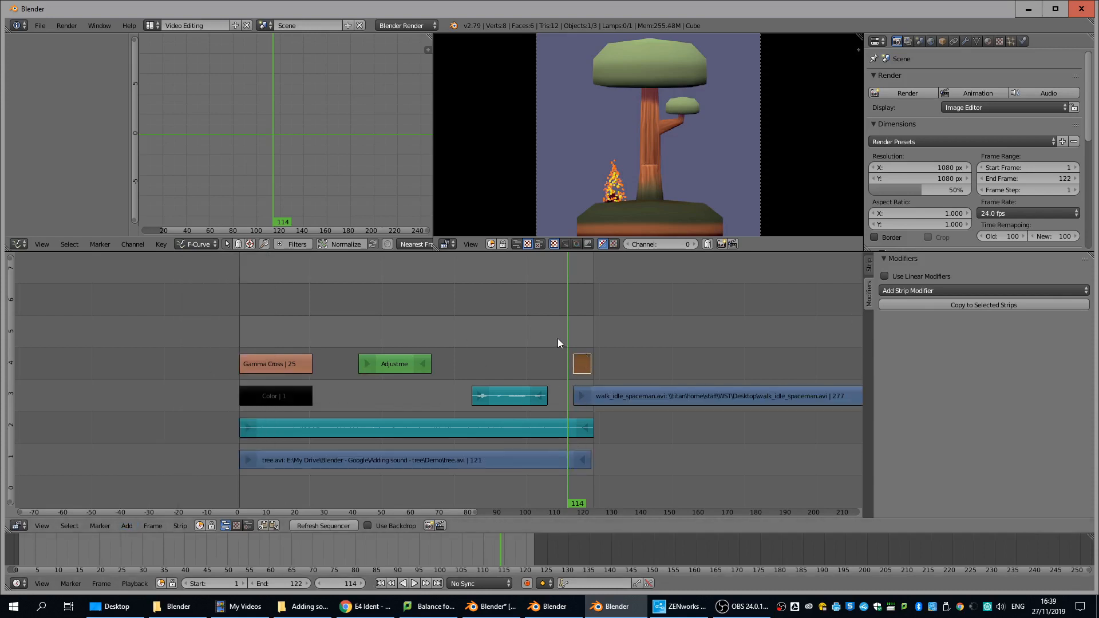
Step: Set the transition type of the Wipe strip between the two movies to Clock
left_click_drag(557, 339, 574, 322)
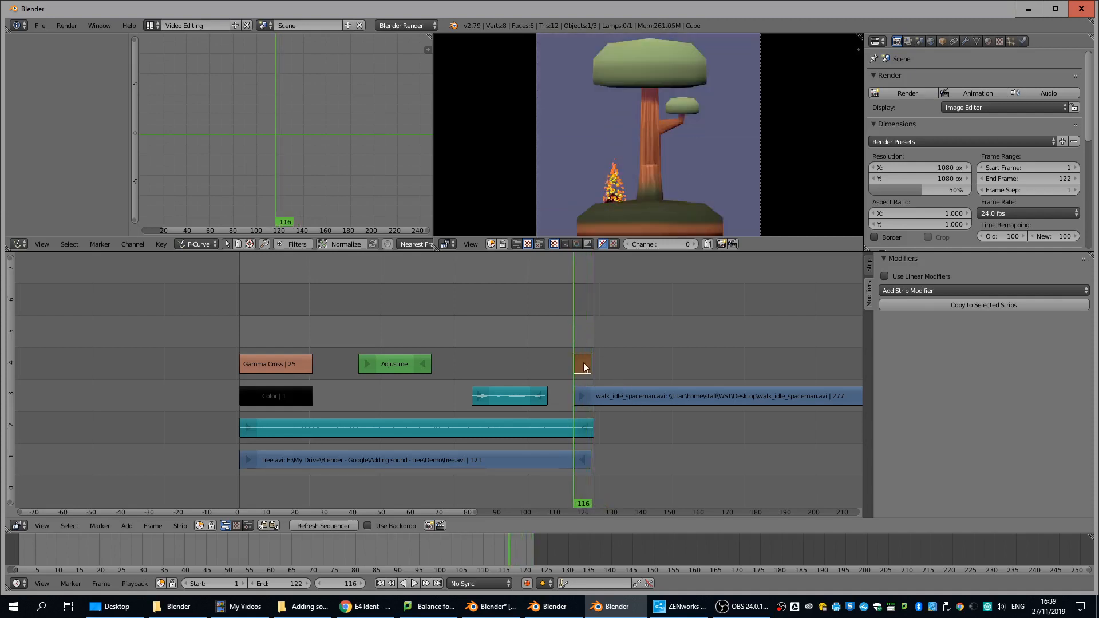
left_click(869, 264)
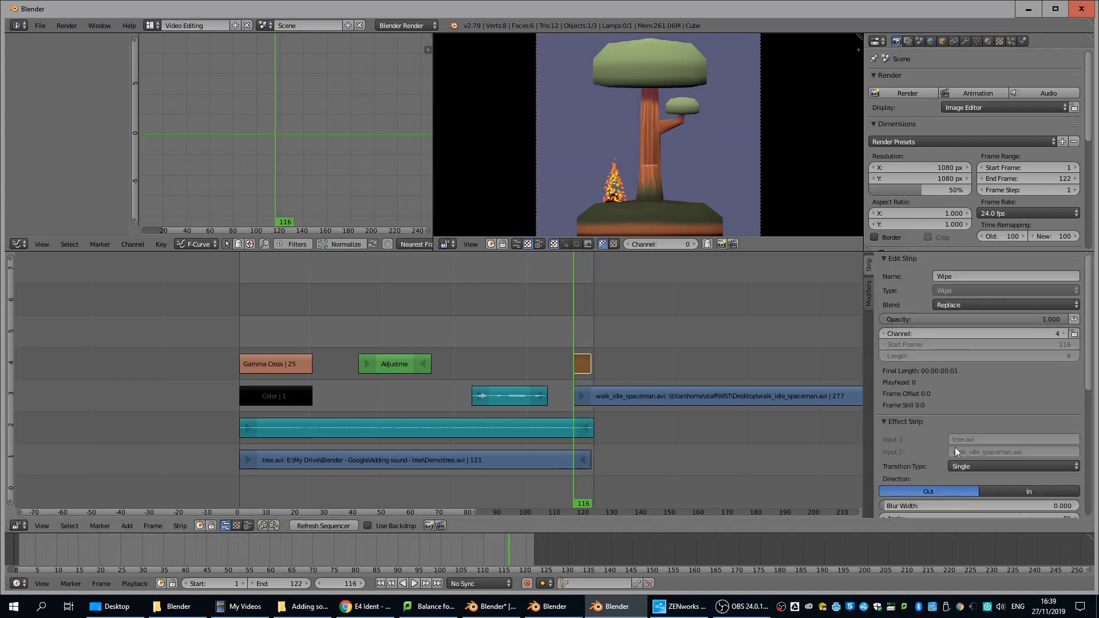
scroll(990, 381, "down", 5)
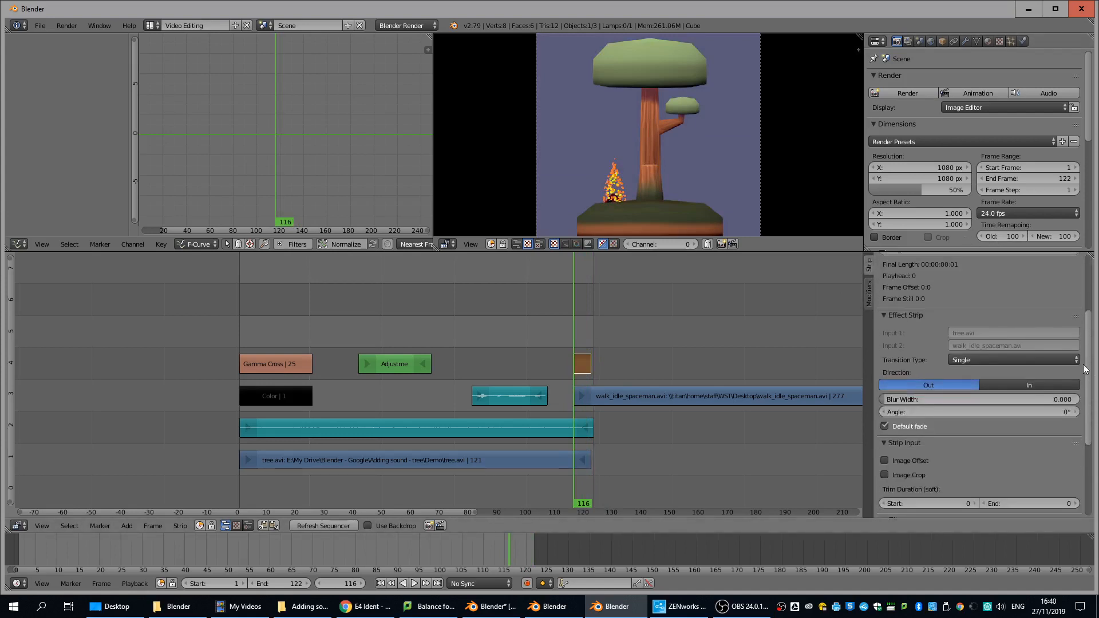
left_click(965, 360)
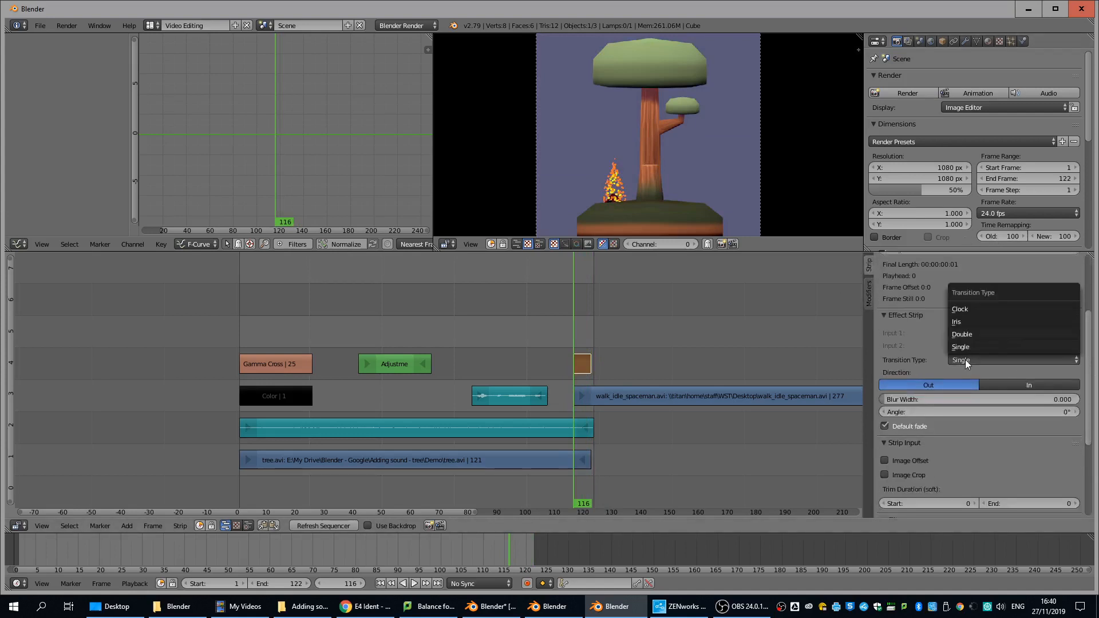
left_click(974, 307)
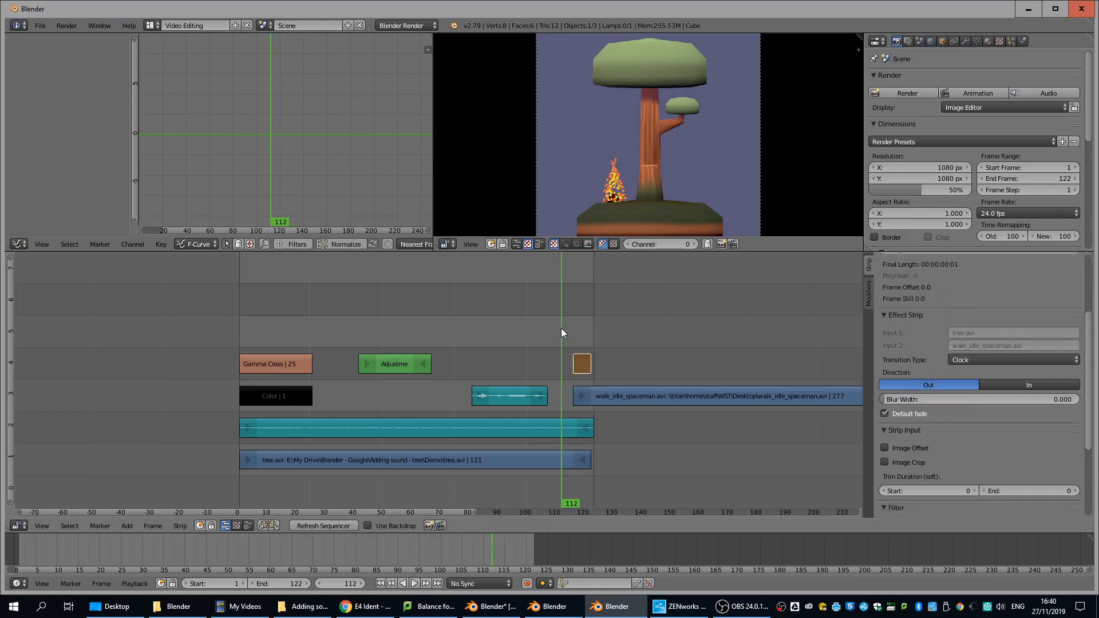
Step: Set the animation's end frame to 250 and play the clock wipe from tree.avi into walk_idle_spaceman.avi
key("alt+a")
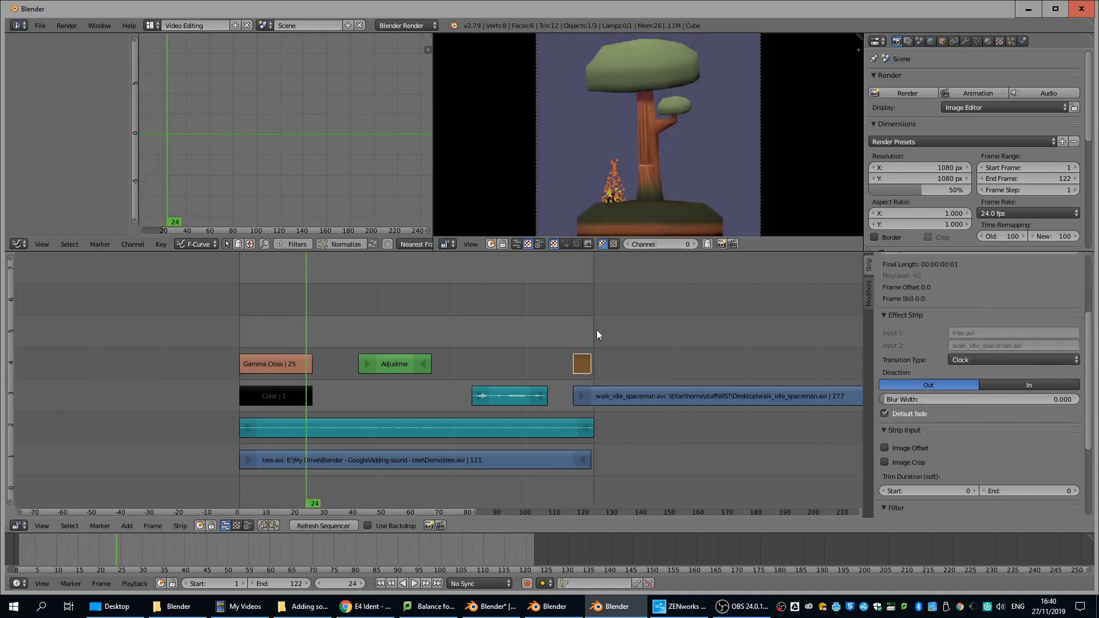
key("alt+a")
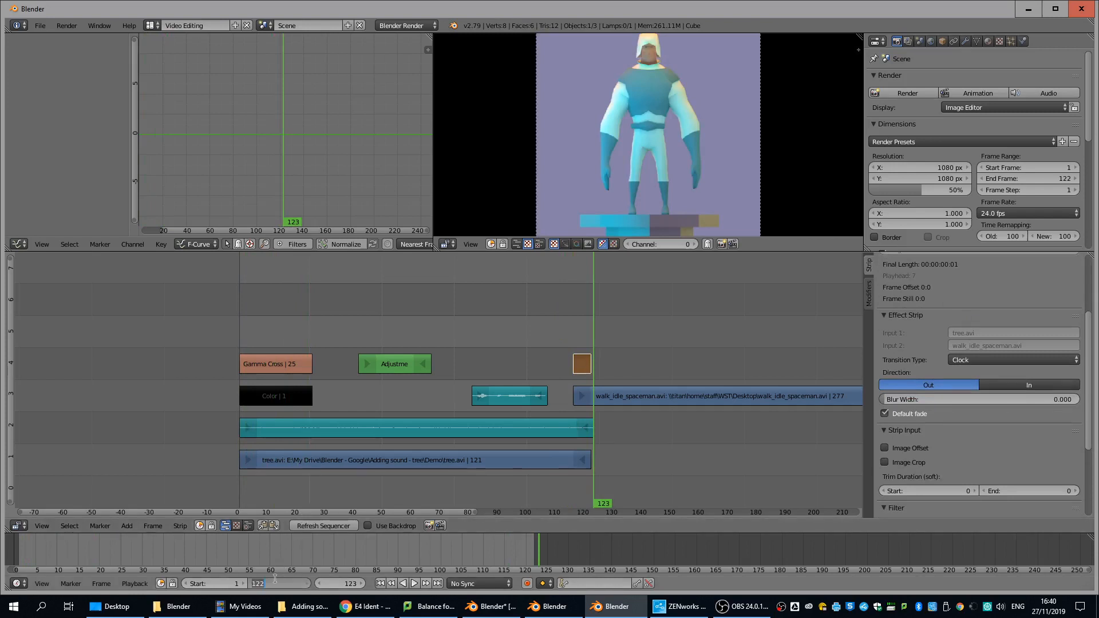
key("Return")
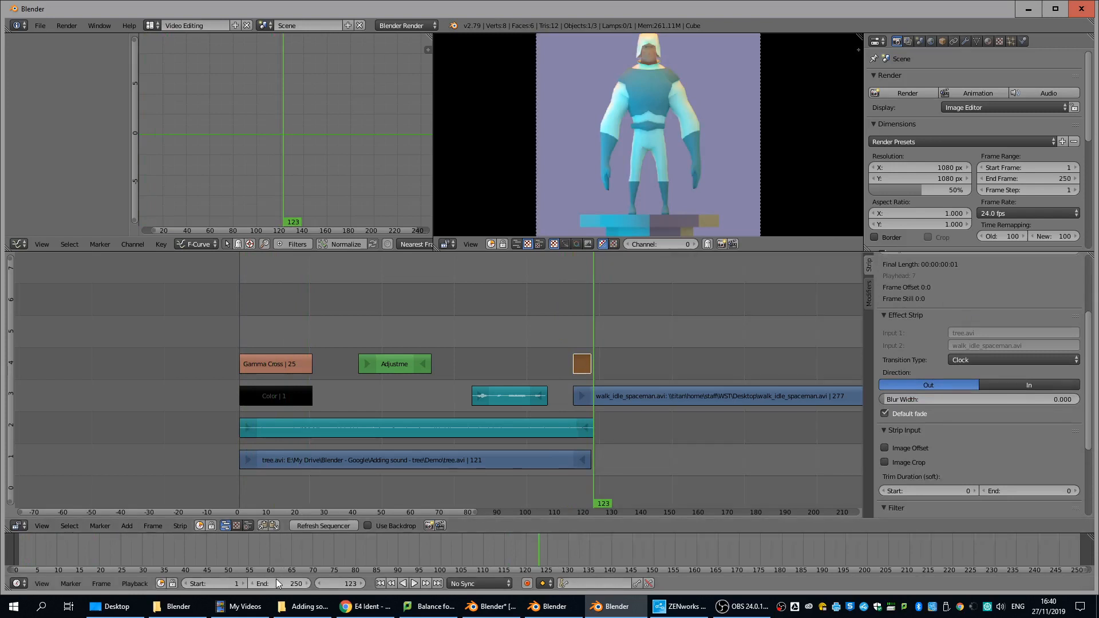
key("alt+a")
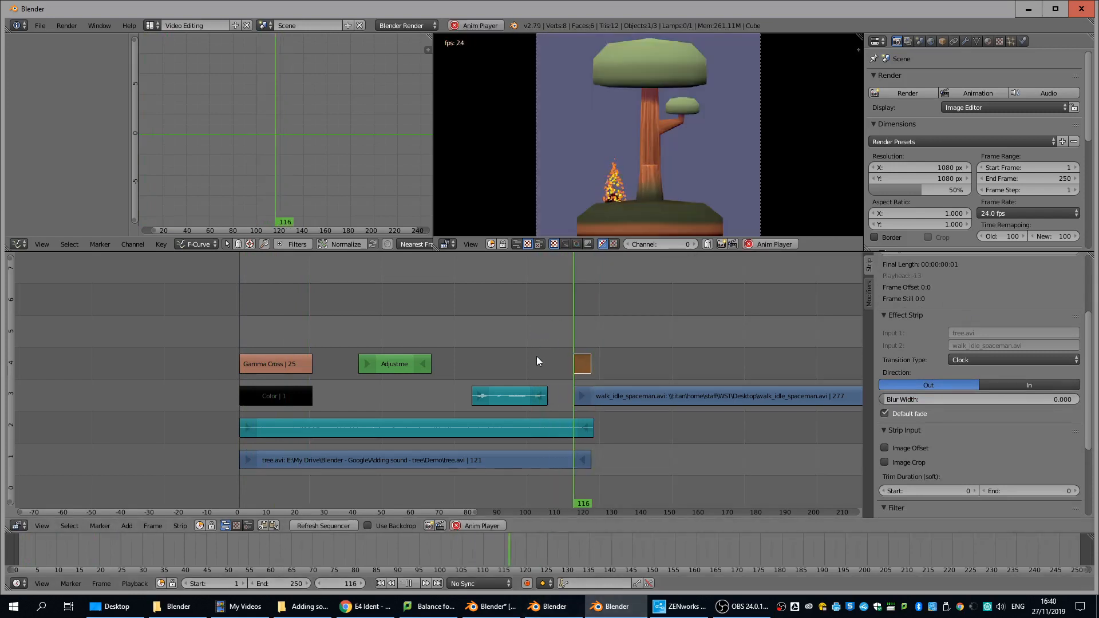
key("alt+a")
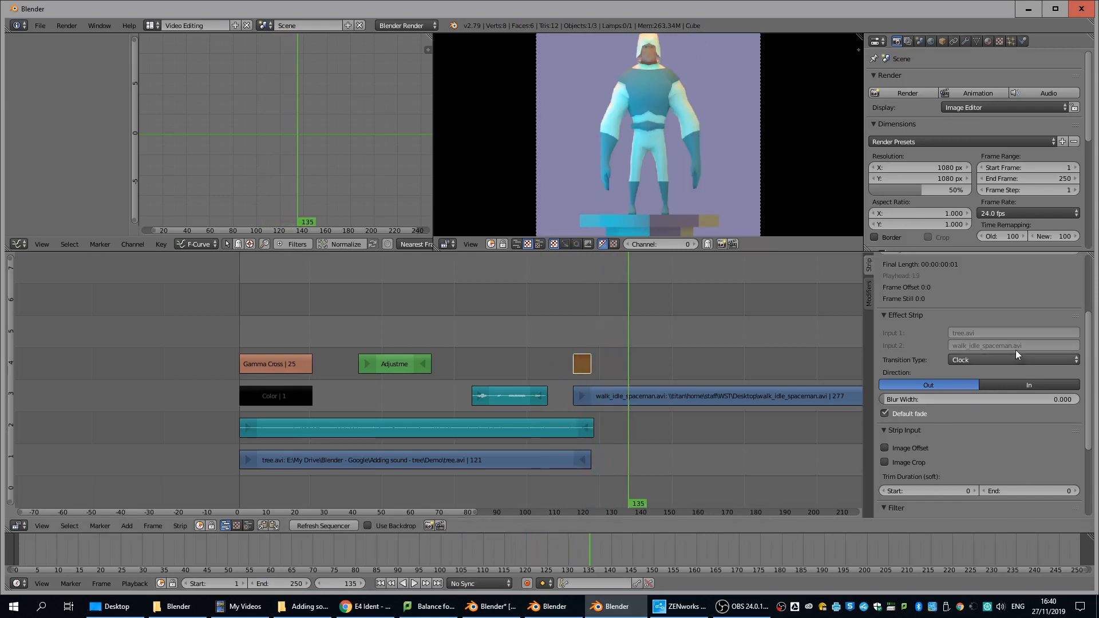
Step: Look through the Wipe strip's available transition types and scrub the animation back to frame 6
left_click(990, 359)
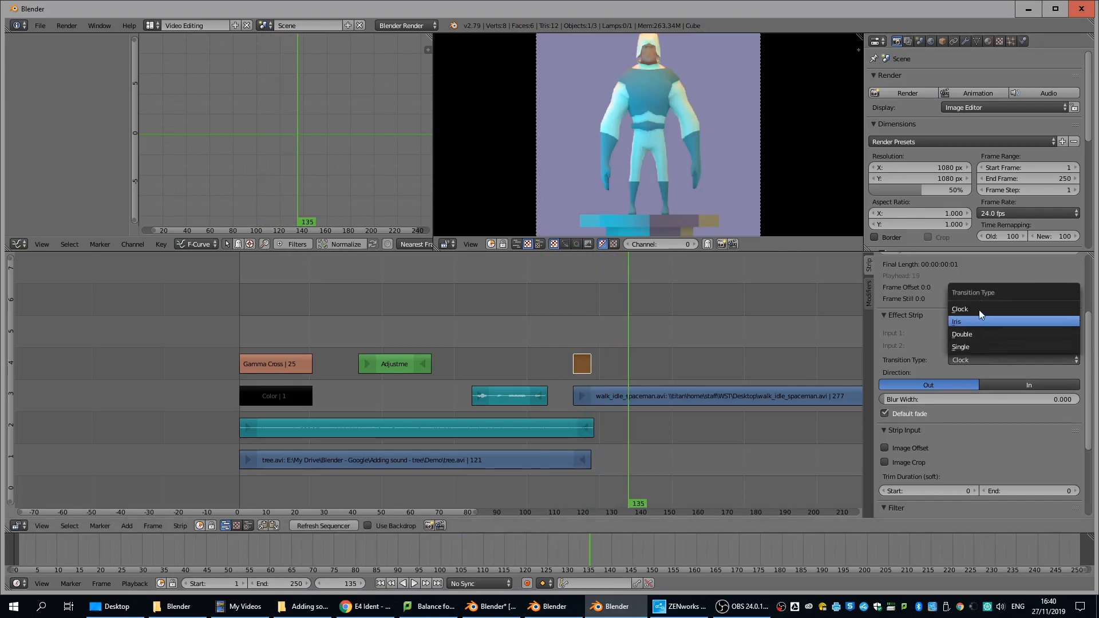
left_click(980, 356)
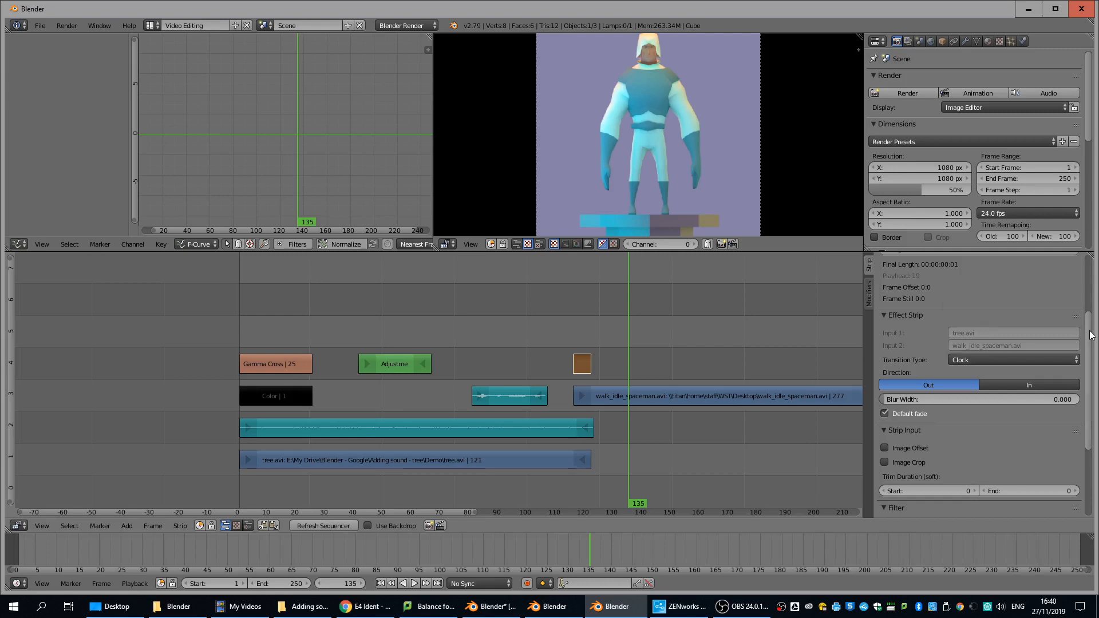
scroll(1090, 336, "up", 5)
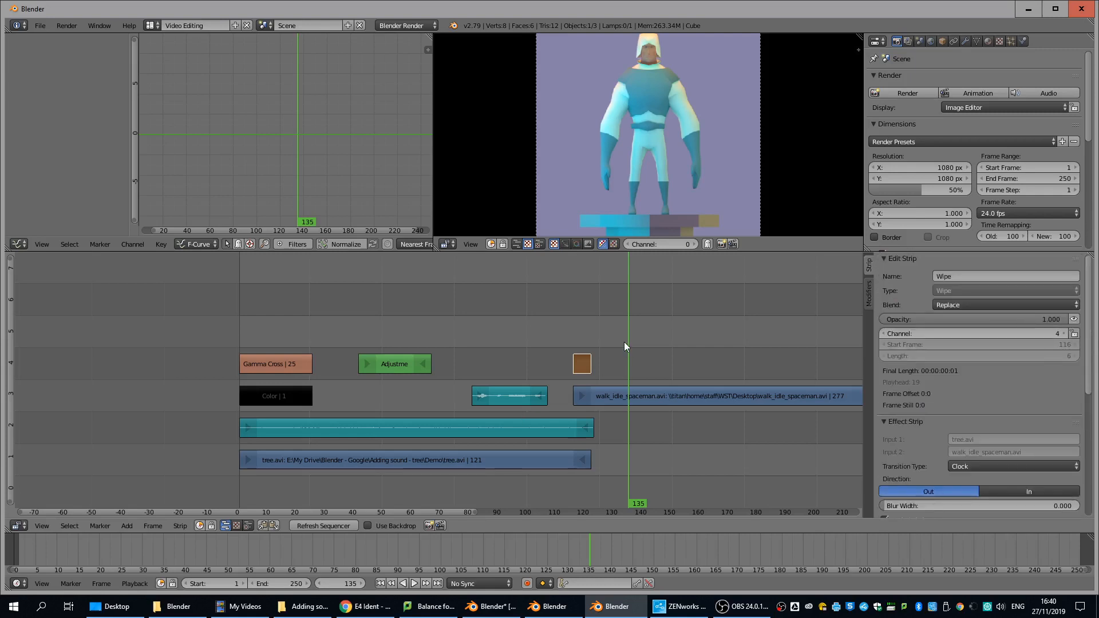
left_click_drag(624, 346, 562, 350)
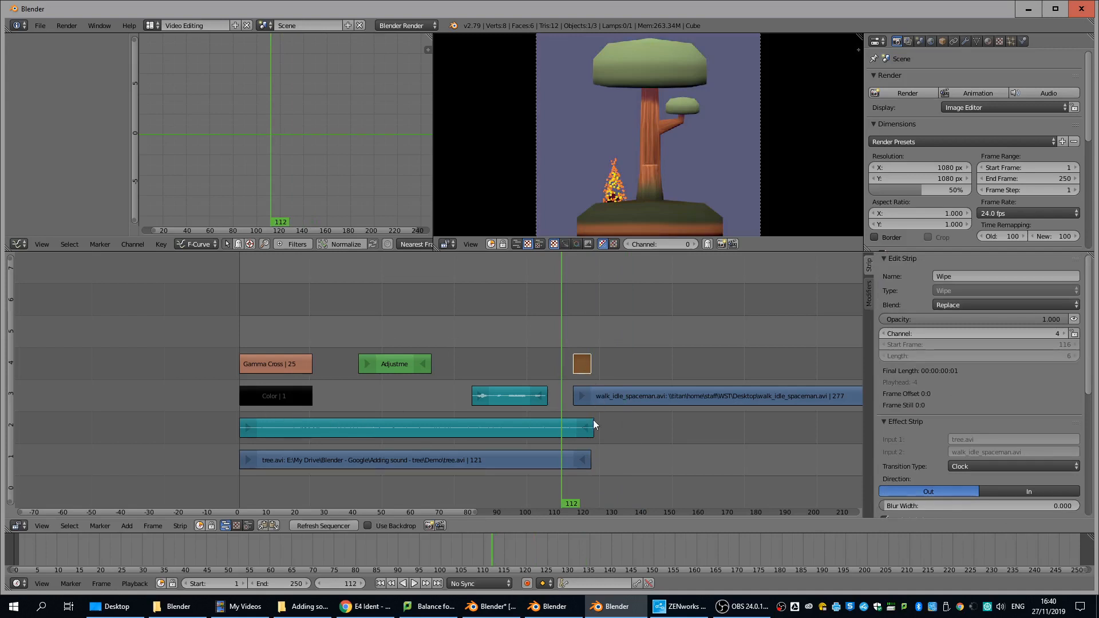
left_click_drag(561, 334, 254, 442)
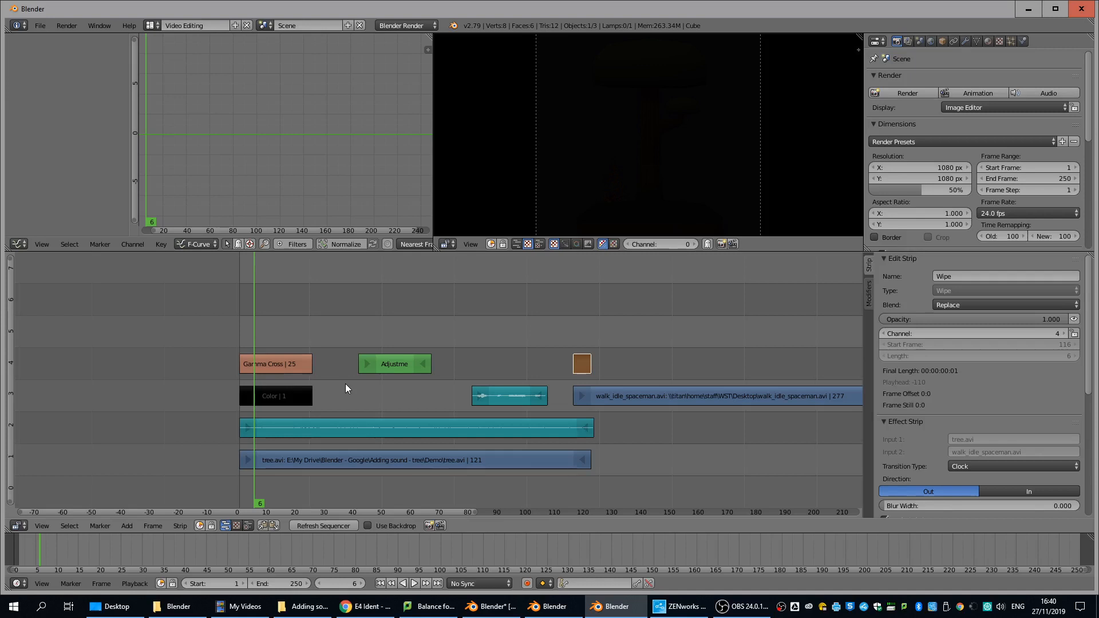
Step: Switch to Chrome and look through the effect and transition strips on the Blender Manual's Strips page
mouse_move(364, 611)
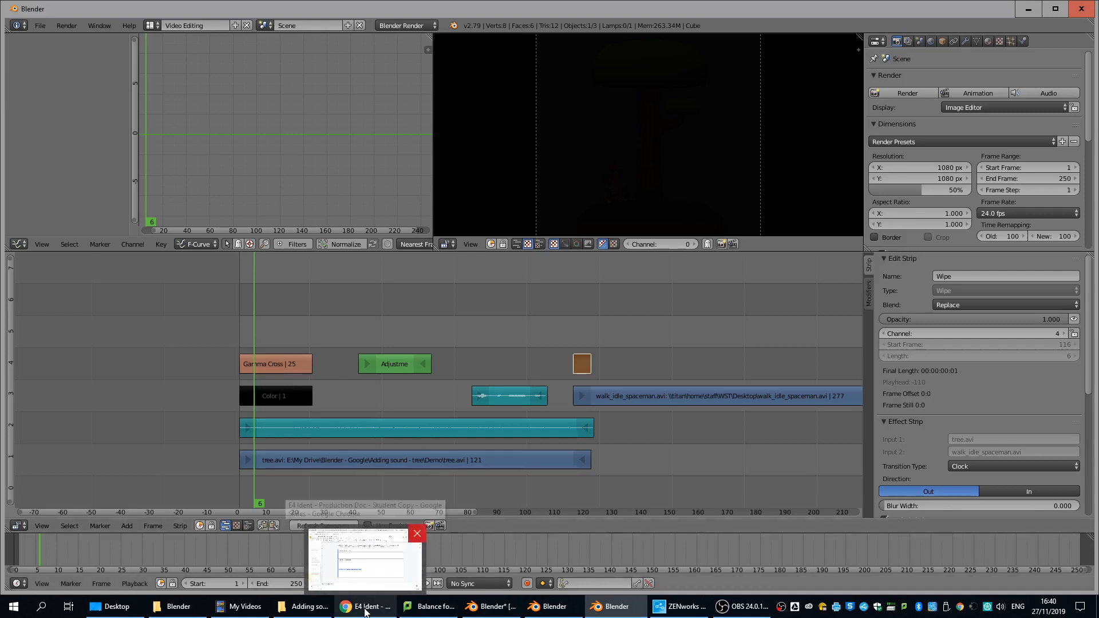
left_click(364, 611)
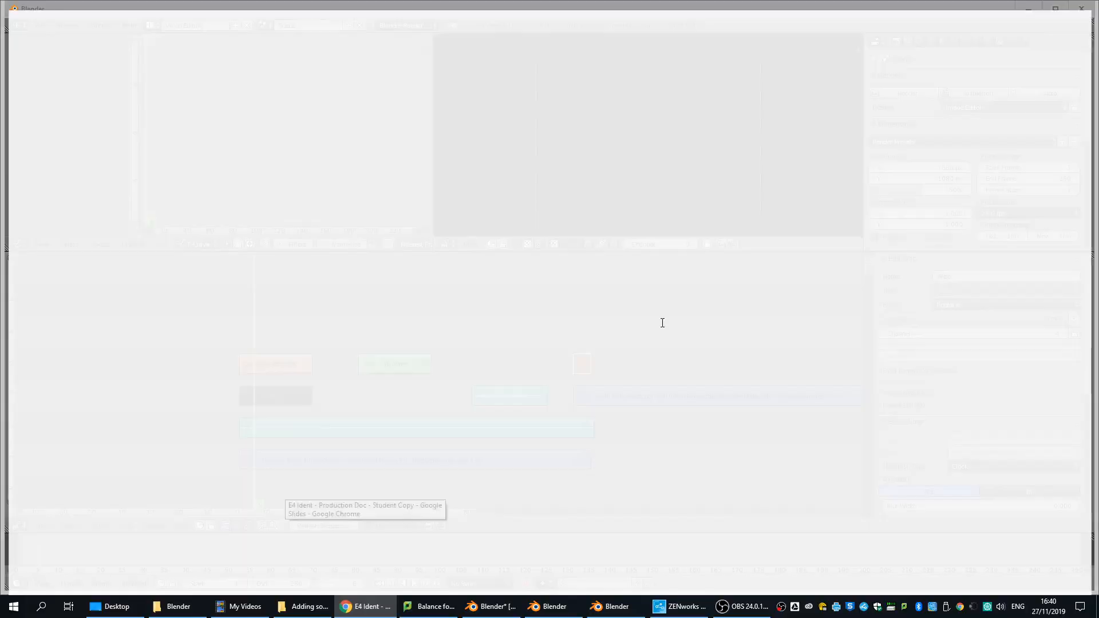
left_click(338, 10)
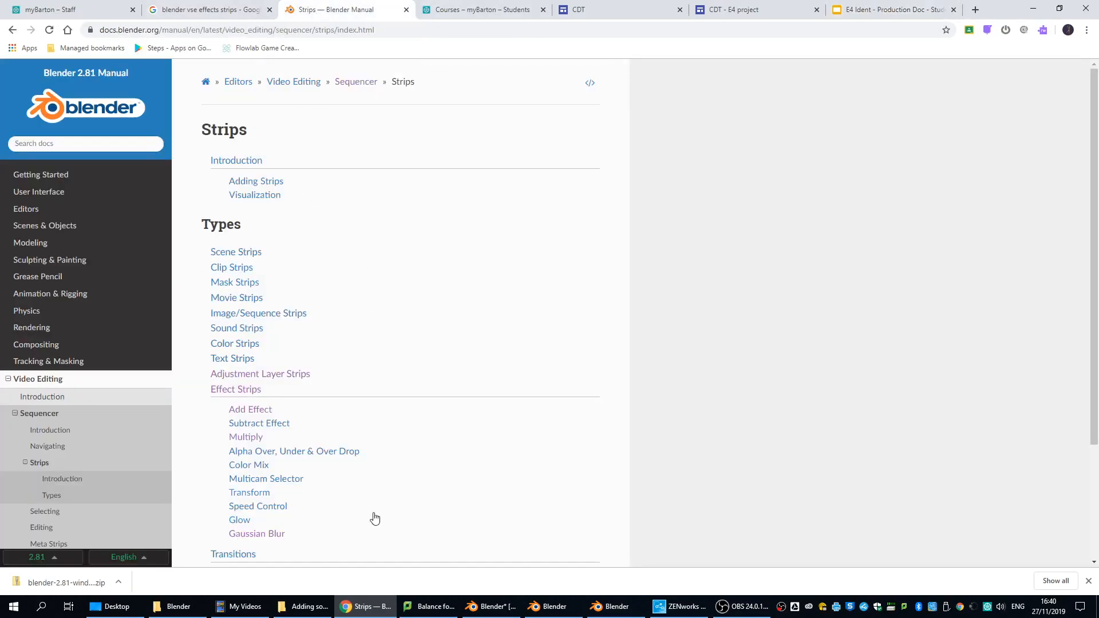
scroll(374, 515, "down", 3)
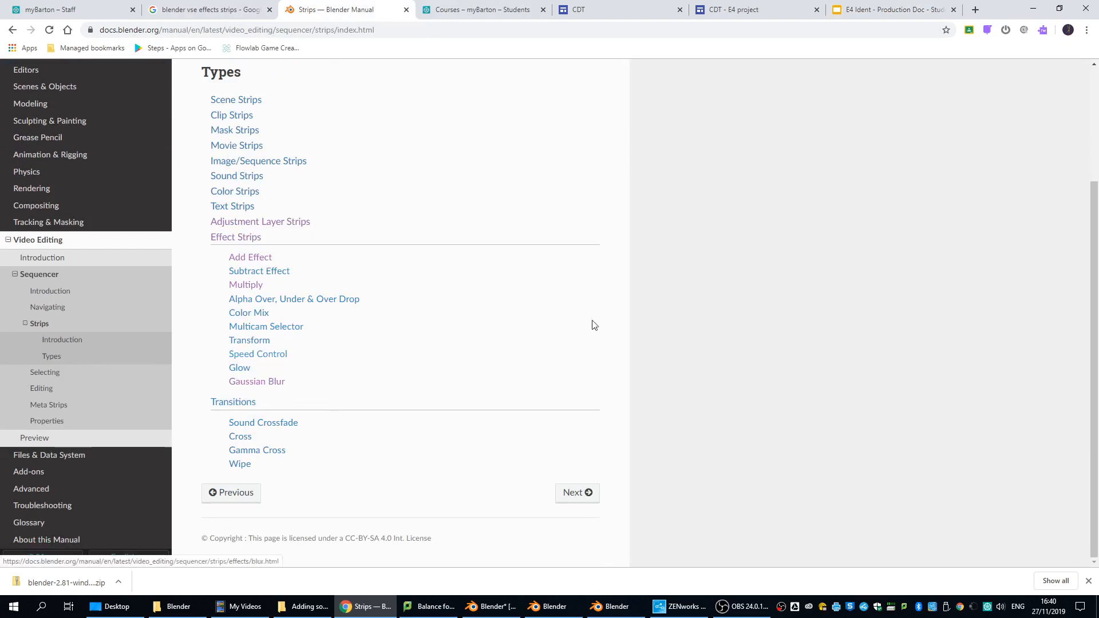
Step: Look through the Google video results for "blender vse effects strips" and return to Blender
left_click(228, 9)
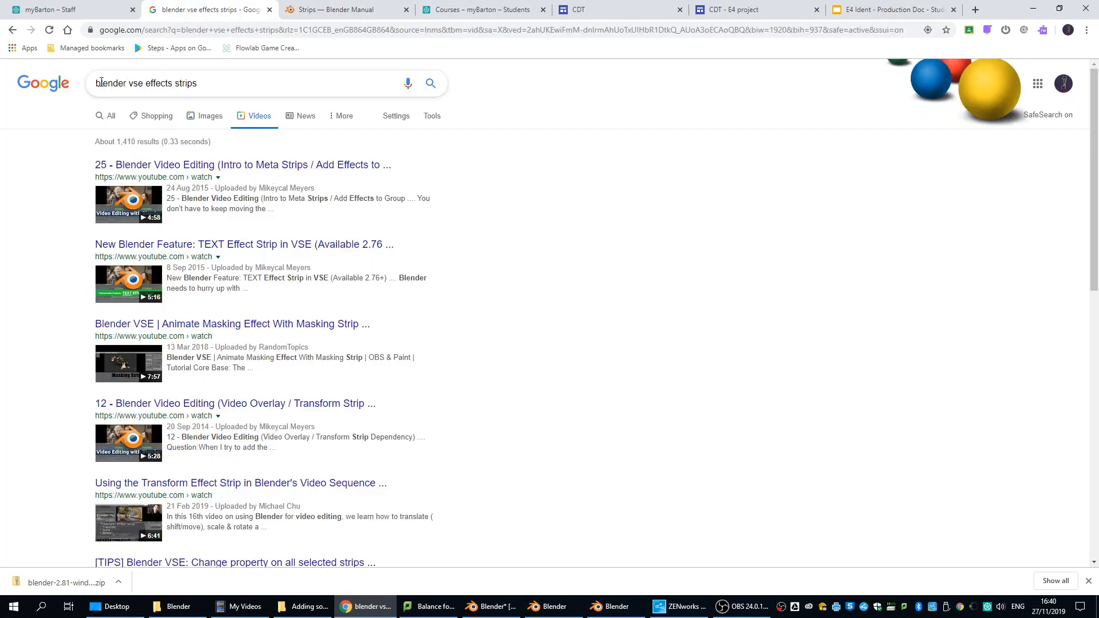
left_click_drag(100, 83, 273, 85)
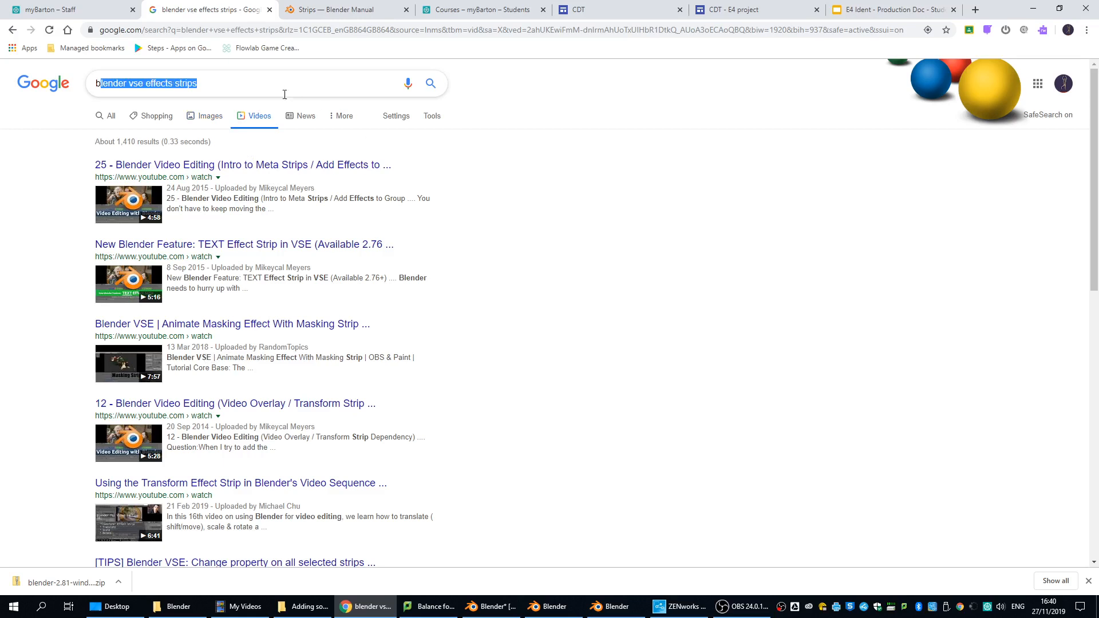
scroll(346, 332, "down", 2)
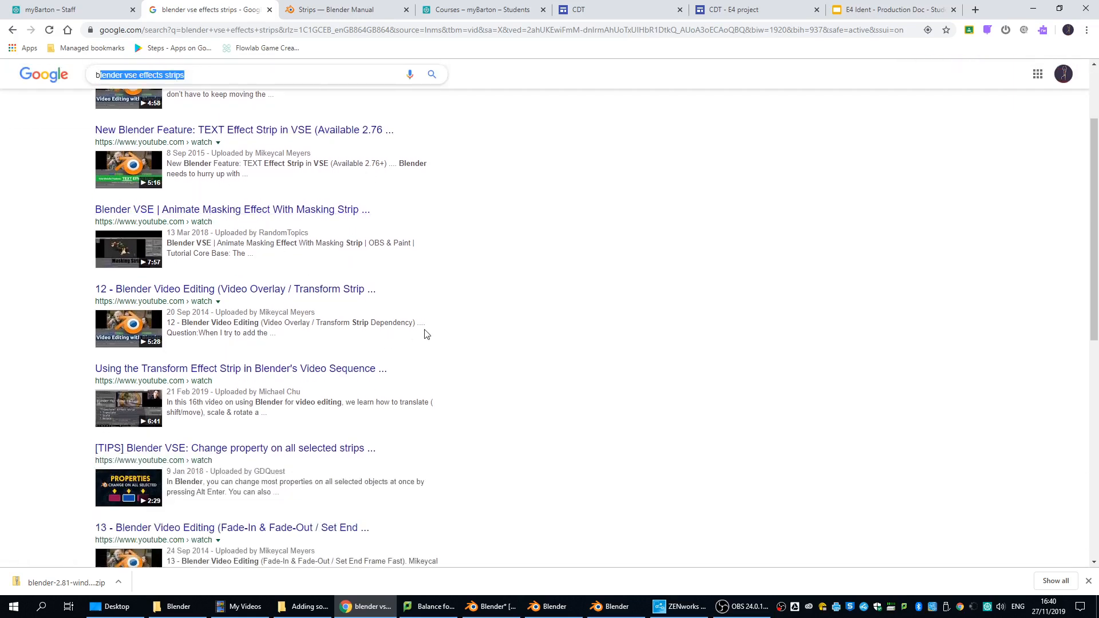
scroll(424, 331, "down", 2)
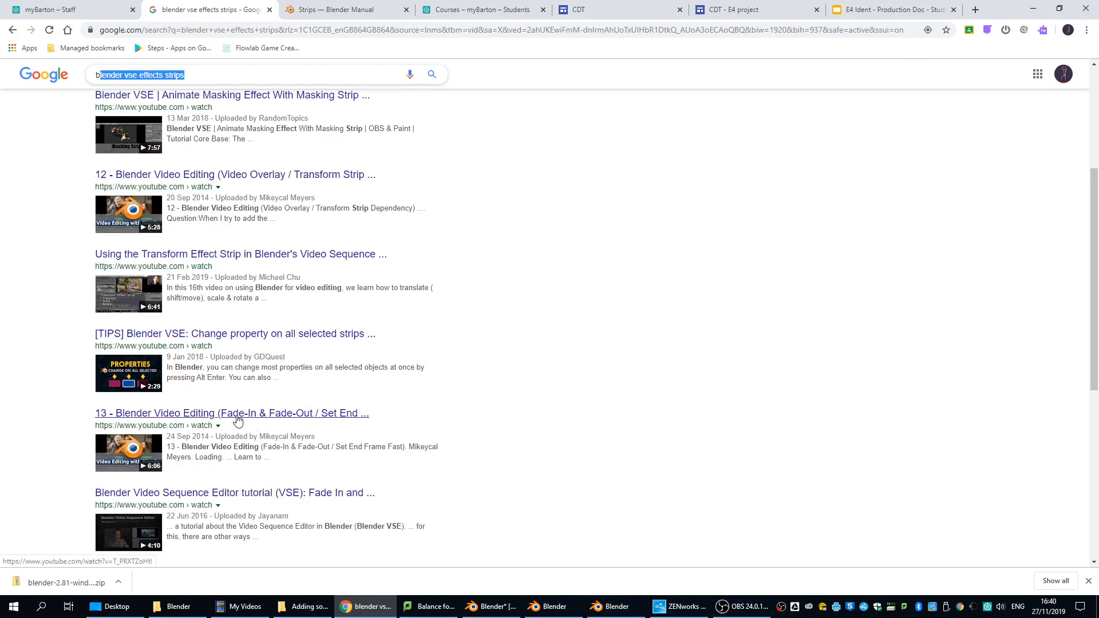
scroll(441, 466, "up", 4)
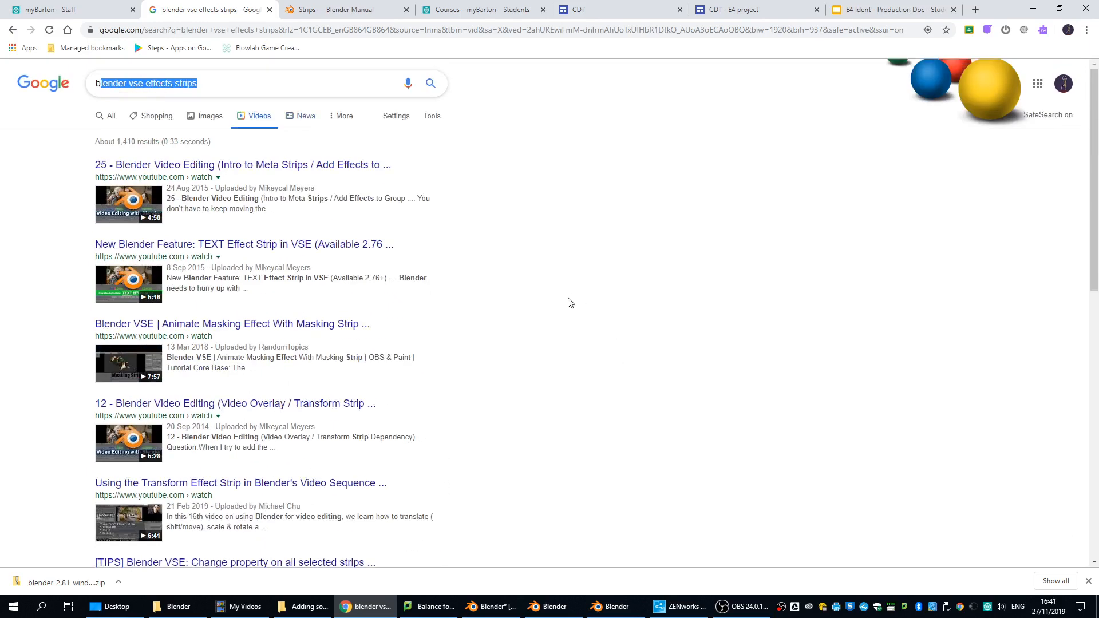
scroll(569, 302, "down", 8)
scroll(595, 400, "up", 8)
left_click(1031, 9)
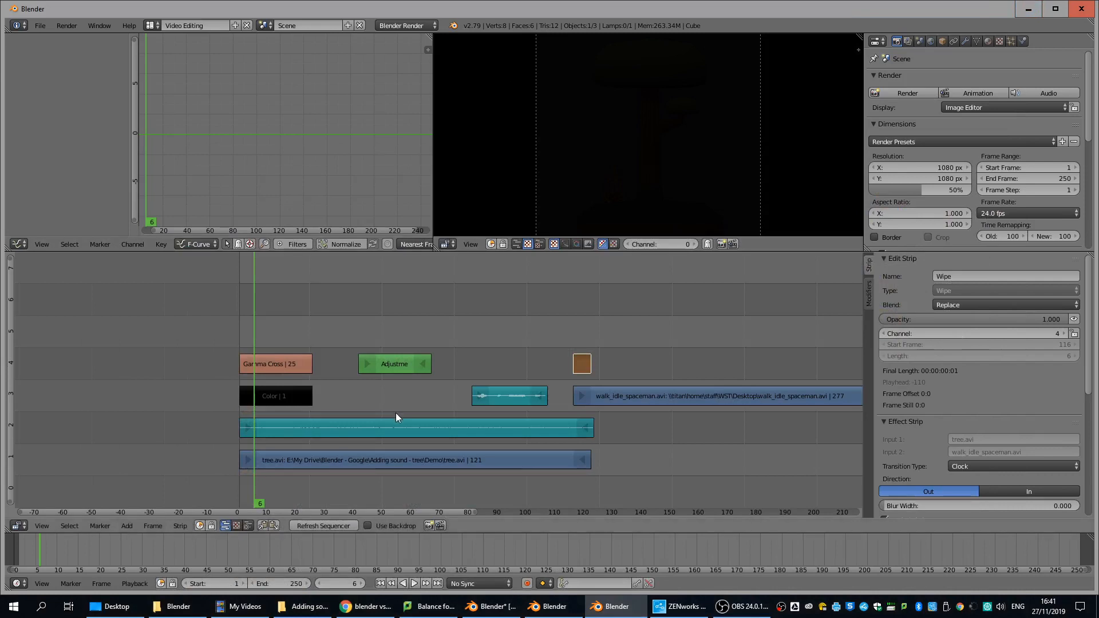